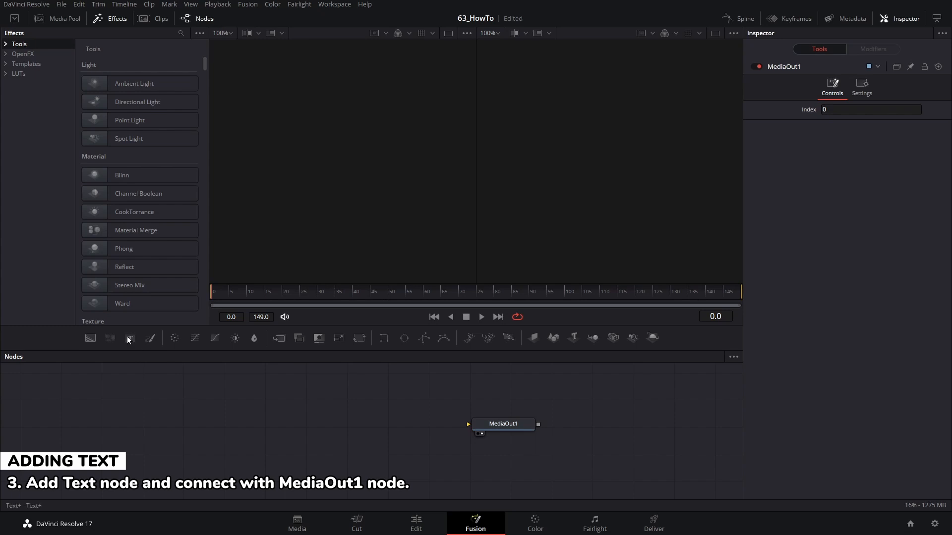
- Add a Text+ node, connect it to MediaOut1 and enter the text "EK PHOTO LAB"
drag(130, 338, 471, 425)
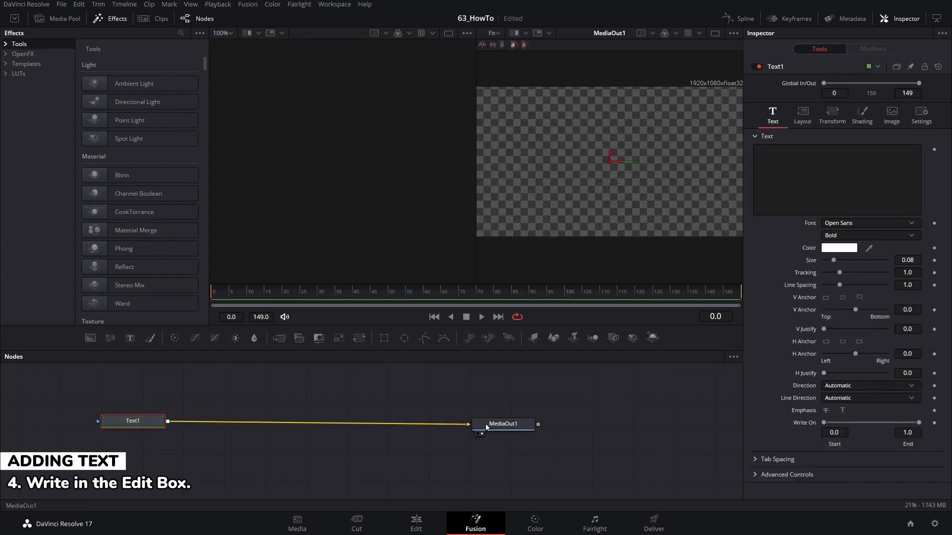
drag(552, 325, 551, 277)
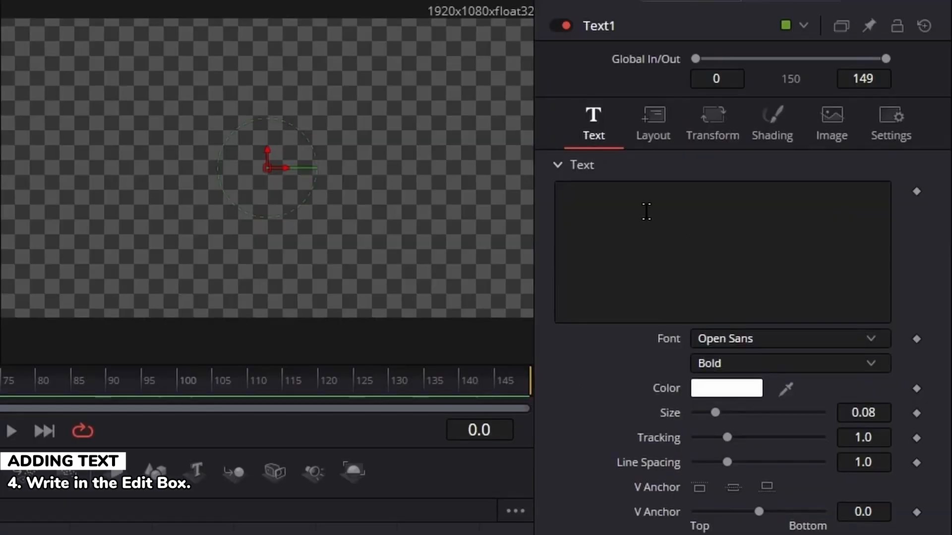
click(799, 155)
text(EK PHOTO LAB)
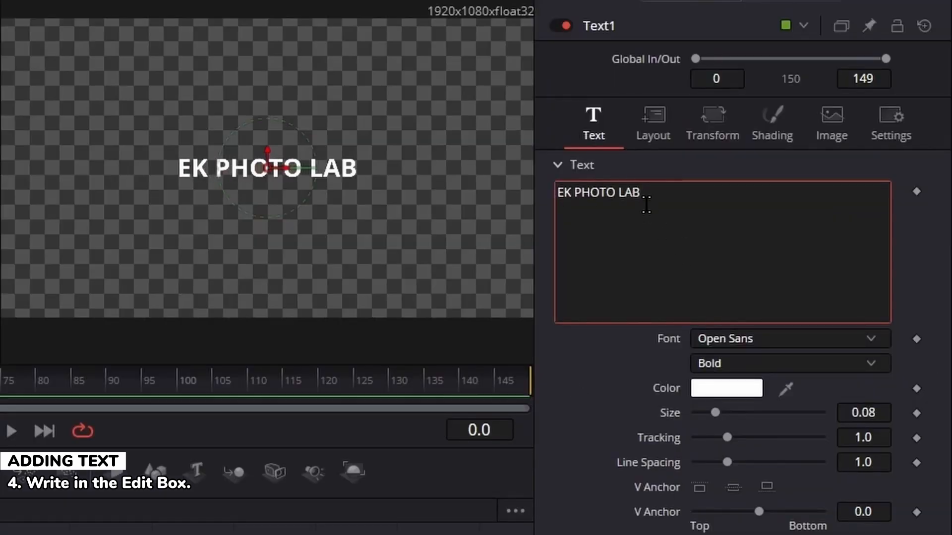
- Set the Open Sans text's font style to Extrabold and widen the MediaOut1 viewer
click(869, 363)
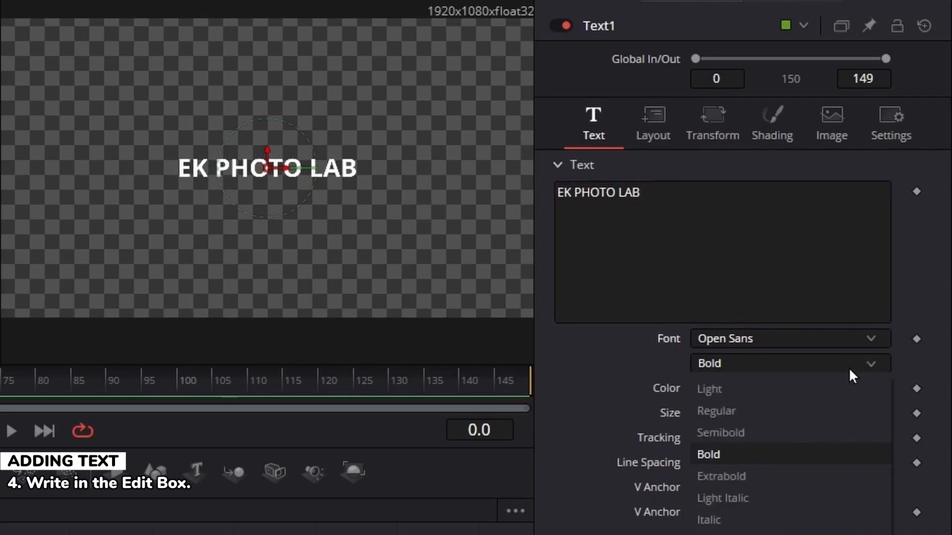
click(834, 479)
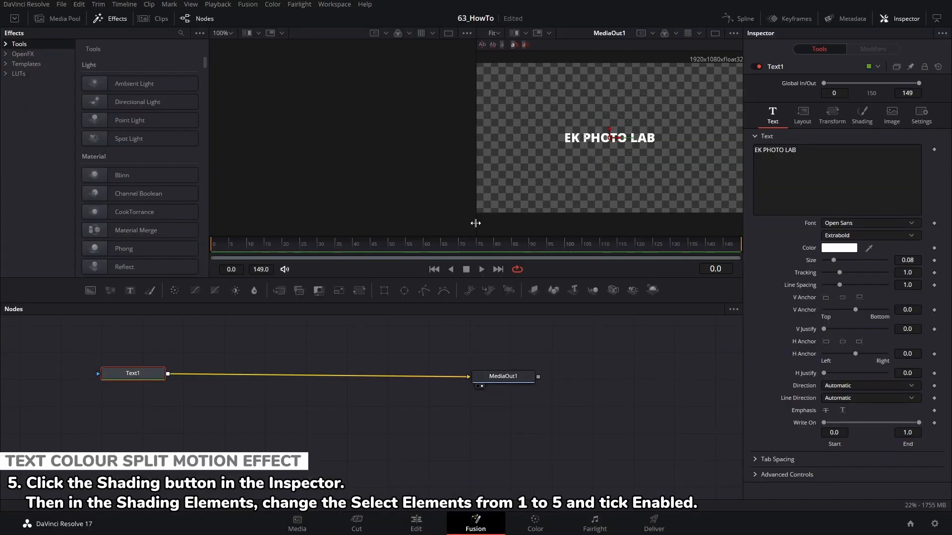
drag(476, 226, 356, 226)
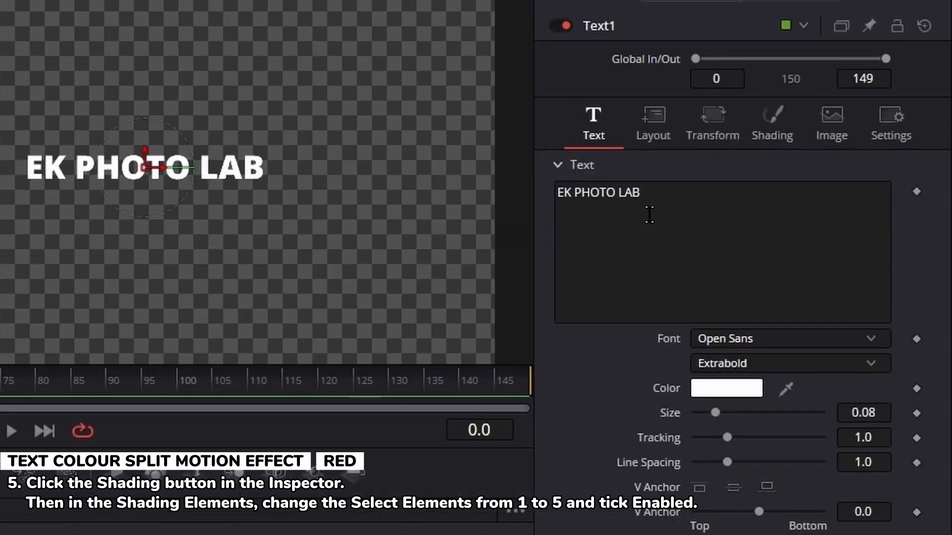
- Enable shading element 5 on the text and set its solid colour to red (#ff0000)
click(765, 117)
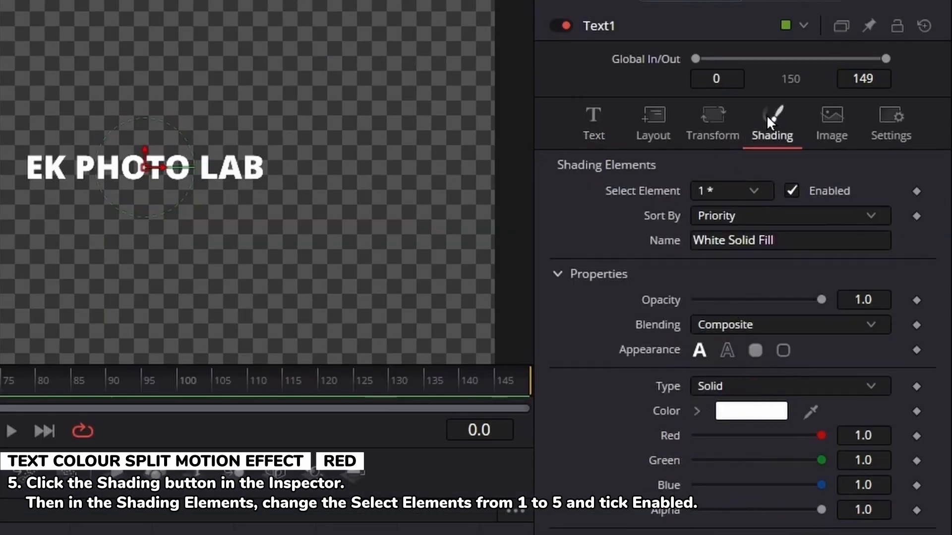
click(752, 197)
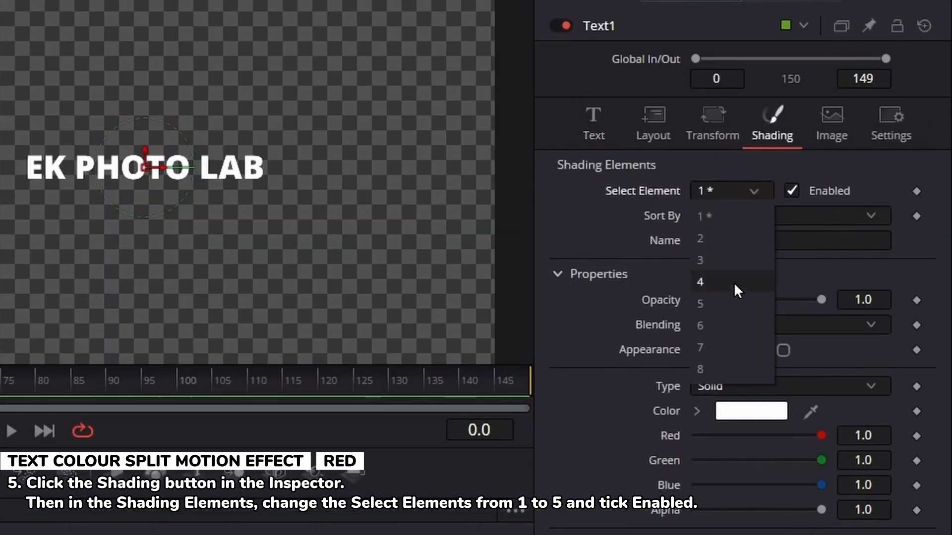
click(734, 301)
click(791, 191)
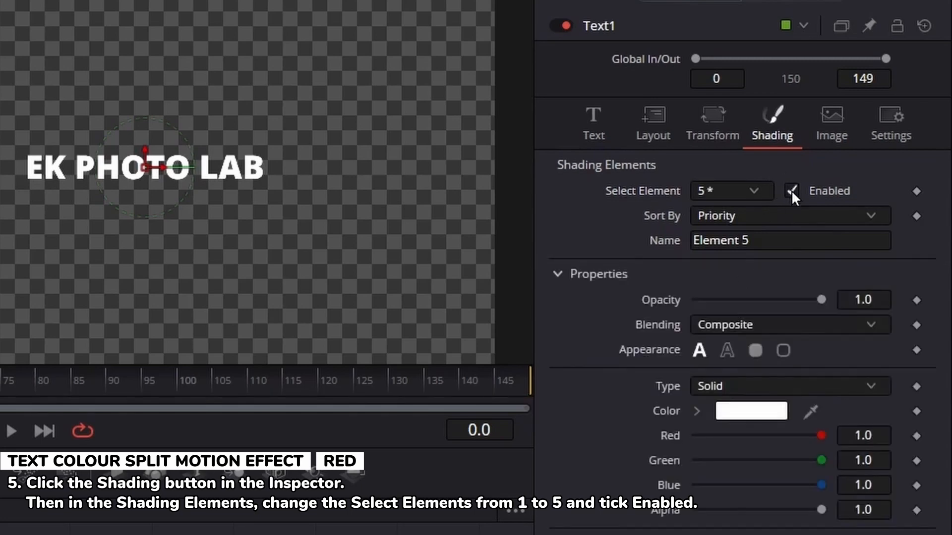
click(752, 412)
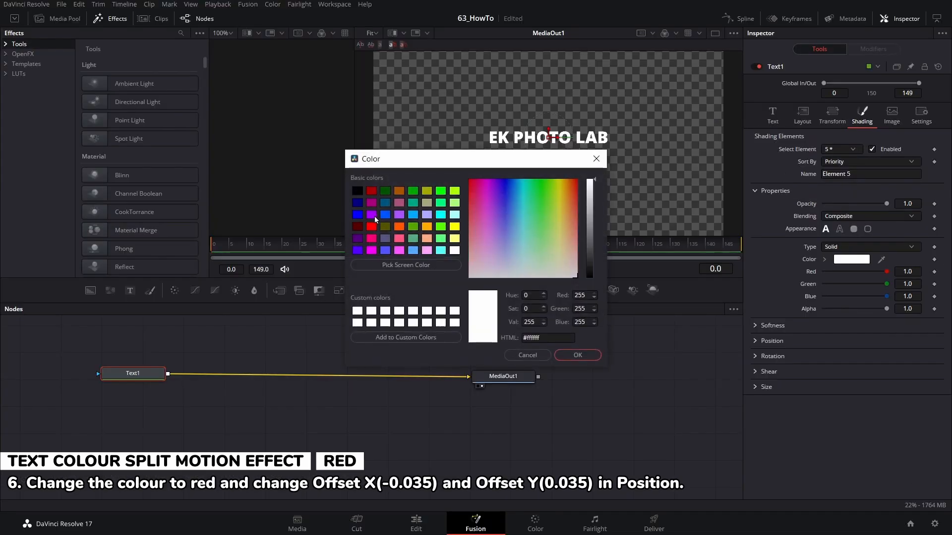
click(371, 226)
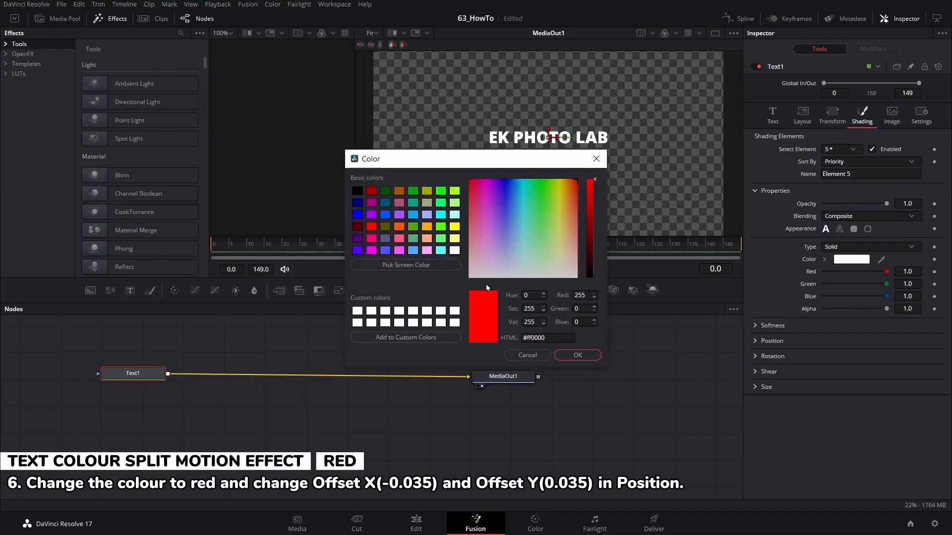
click(564, 354)
- Set element 5's position offset to X -0.035 and Y 0.035, and keyframe the offset at frame 20
click(754, 341)
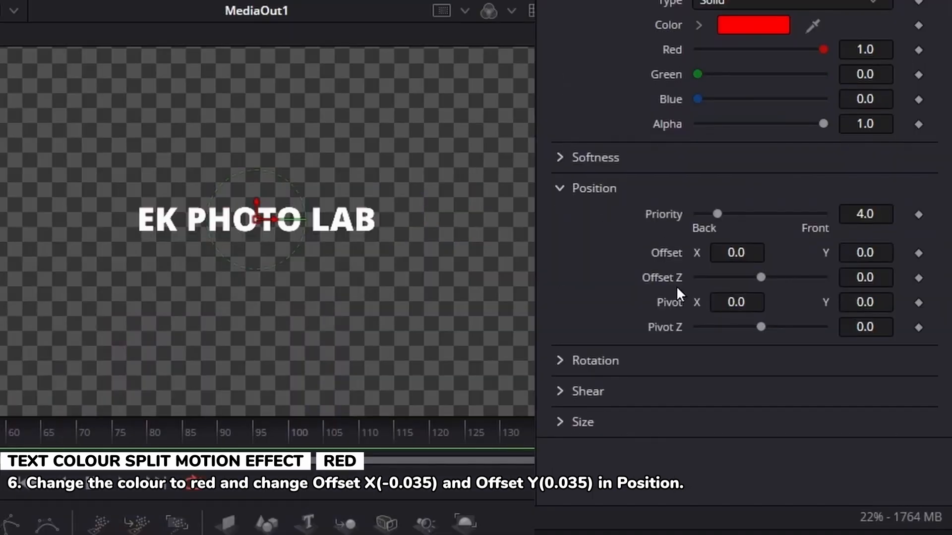
drag(735, 253, 717, 253)
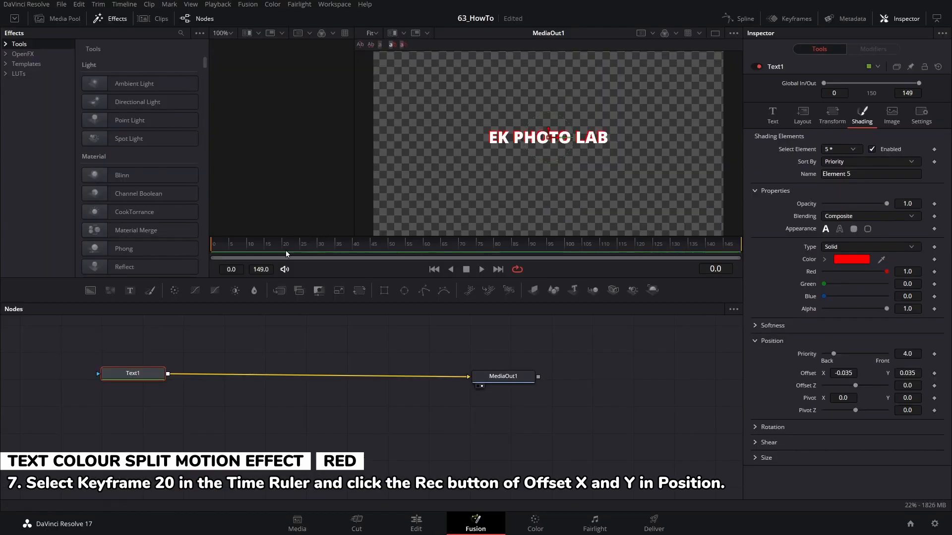
click(283, 250)
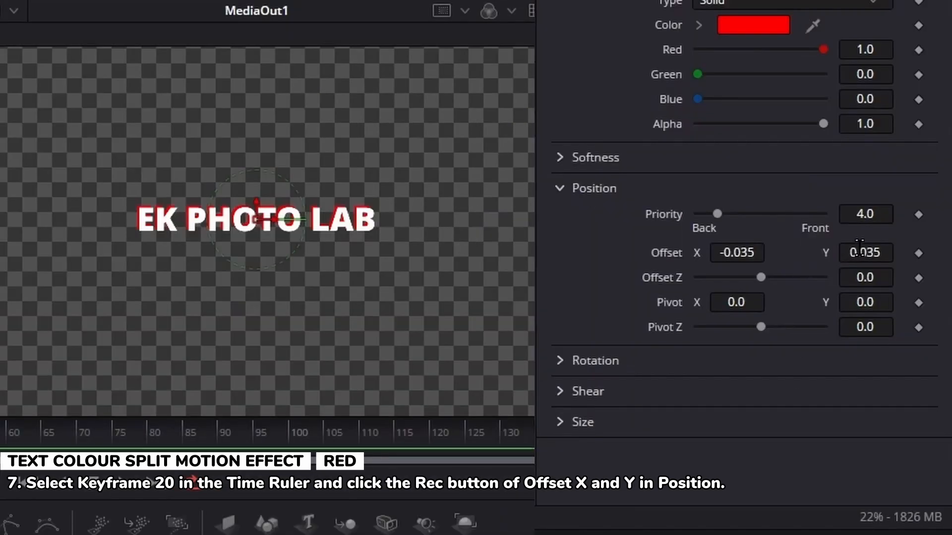
click(918, 253)
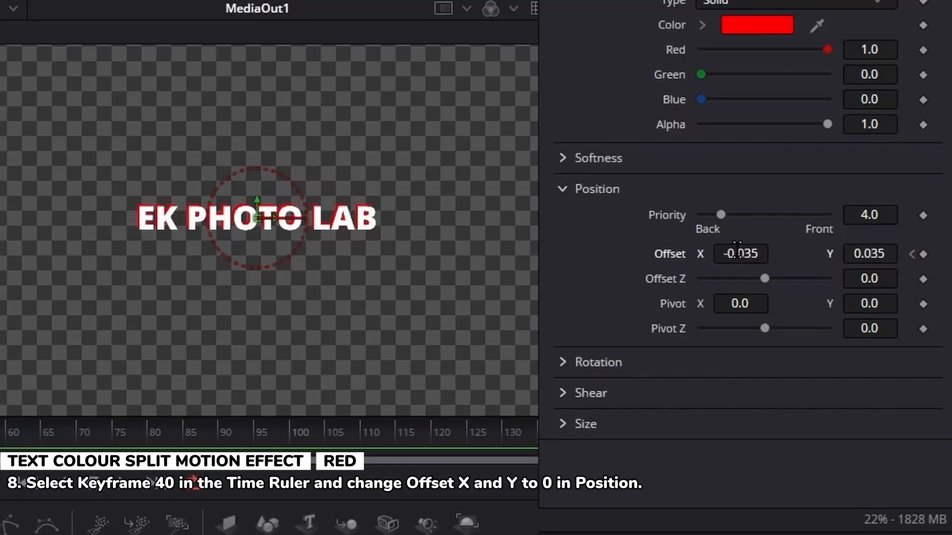
- At frame 40, set element 5's position offset X and Y to 0
click(844, 374)
text(0)
click(875, 250)
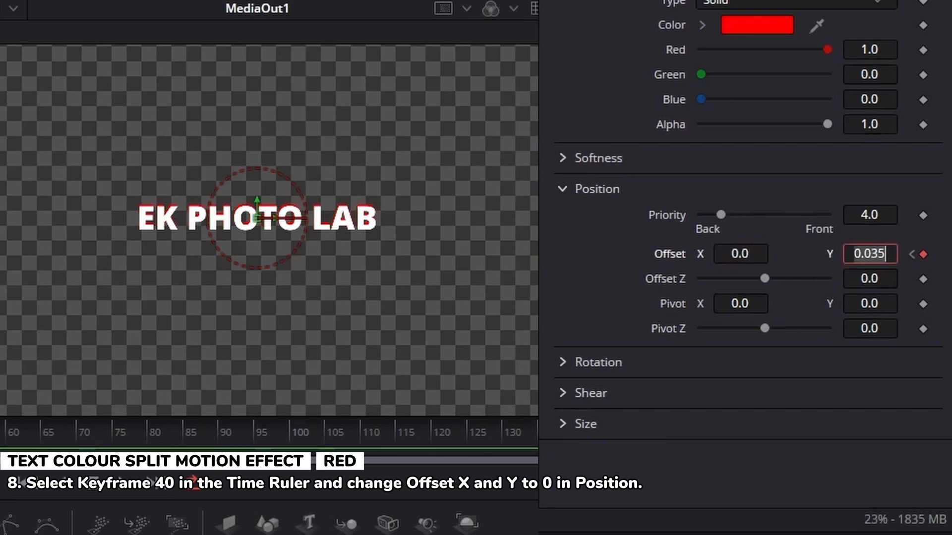
text(0)
key(Return)
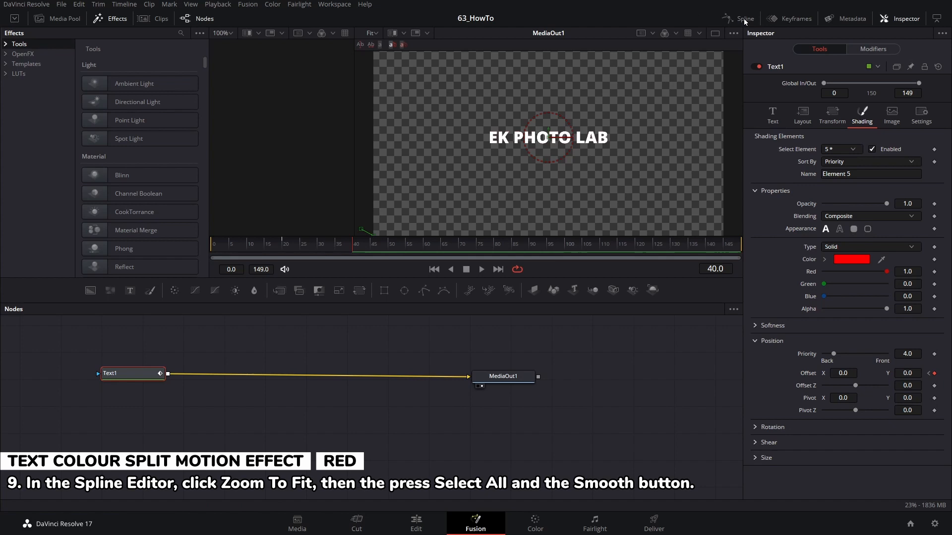
- Fit Text1's offset displacement curve in the Spline editor, then select all its keyframes and smooth them
click(743, 19)
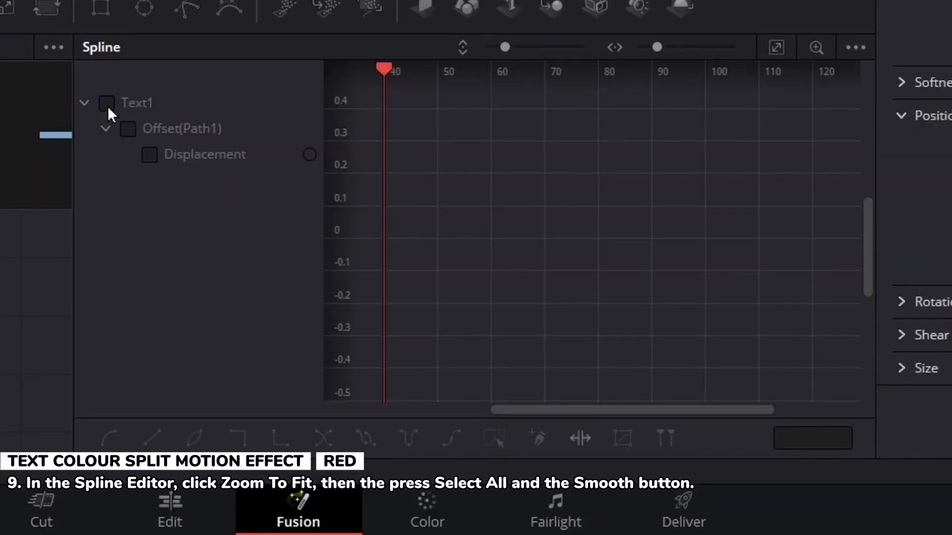
click(107, 105)
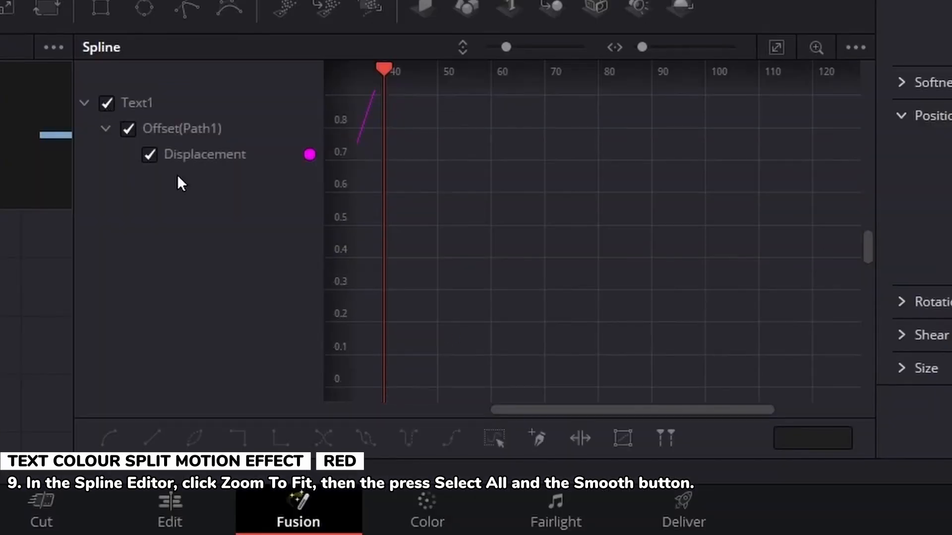
click(776, 47)
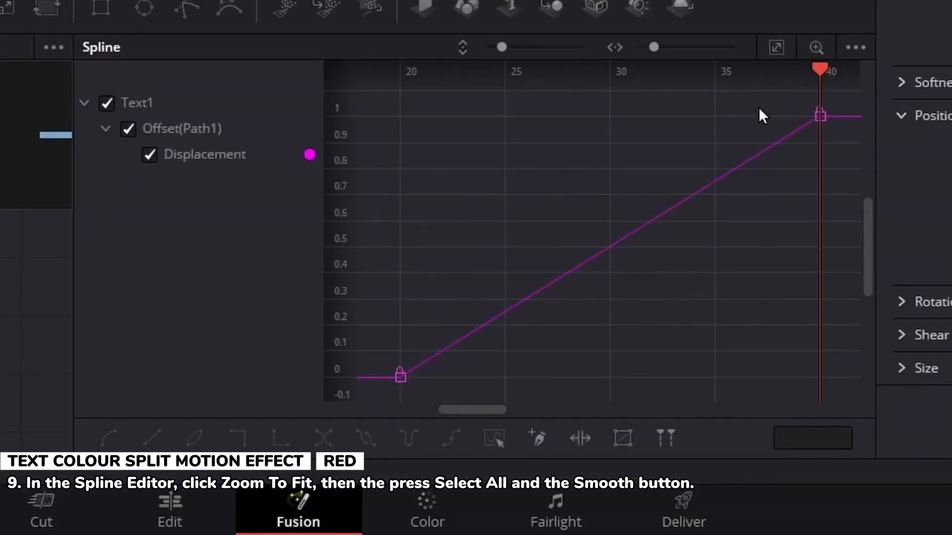
click(494, 439)
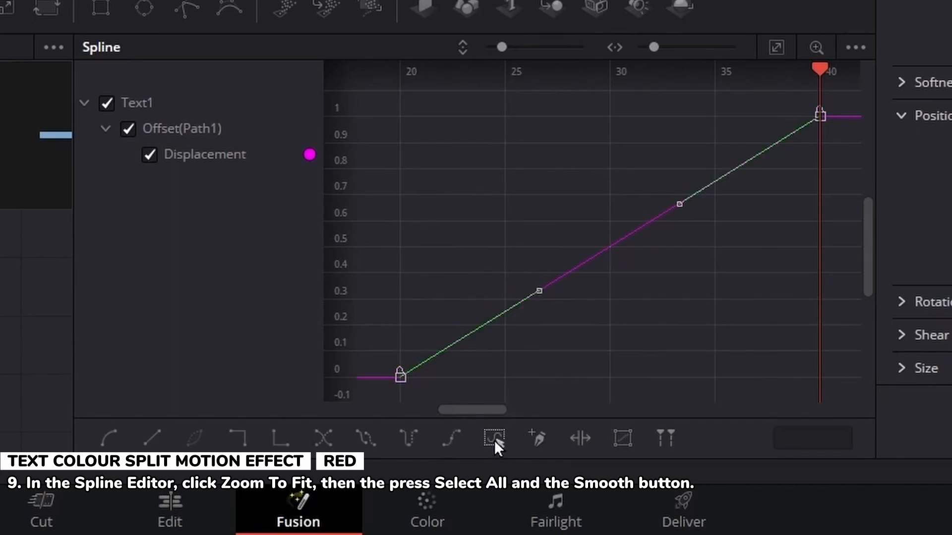
click(111, 437)
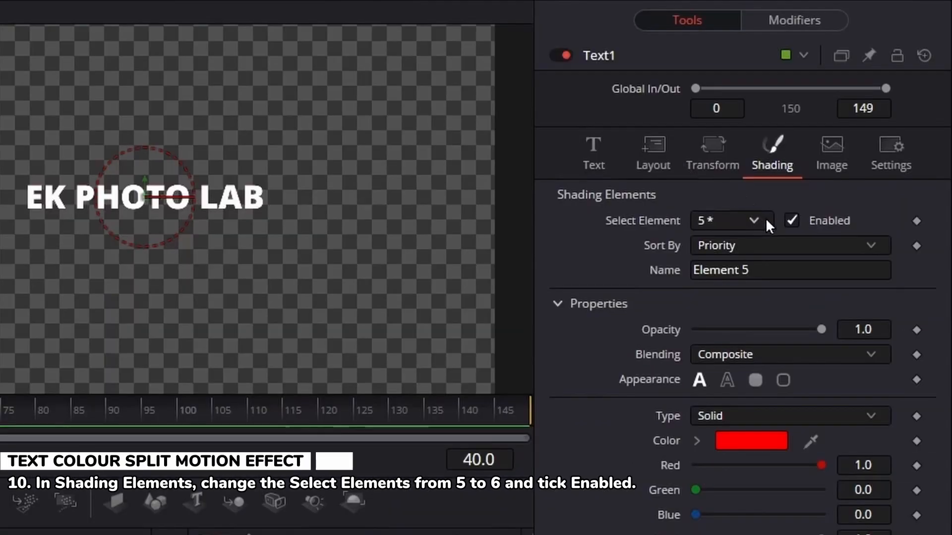
- Enable shading element 6 on the text and set its solid colour to cyan (#00ffff)
click(853, 150)
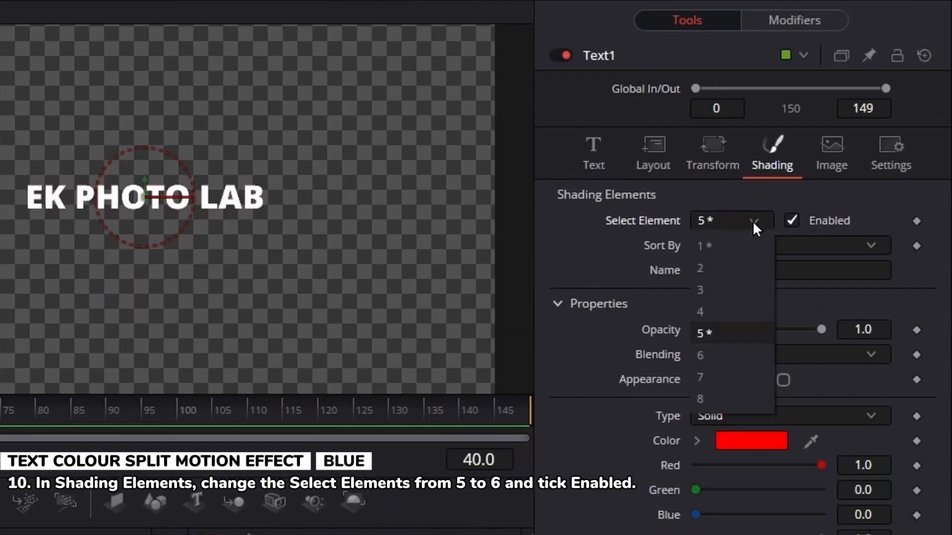
click(725, 354)
click(792, 221)
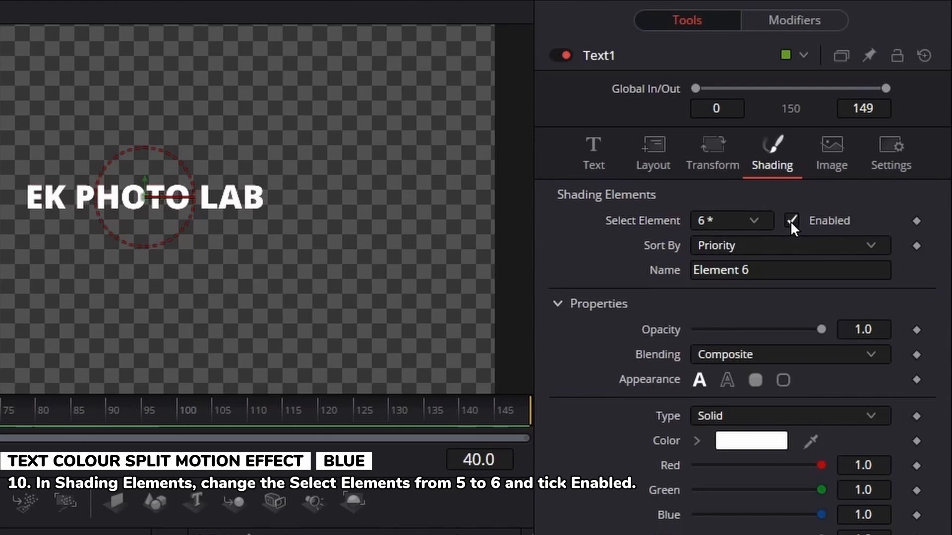
click(755, 444)
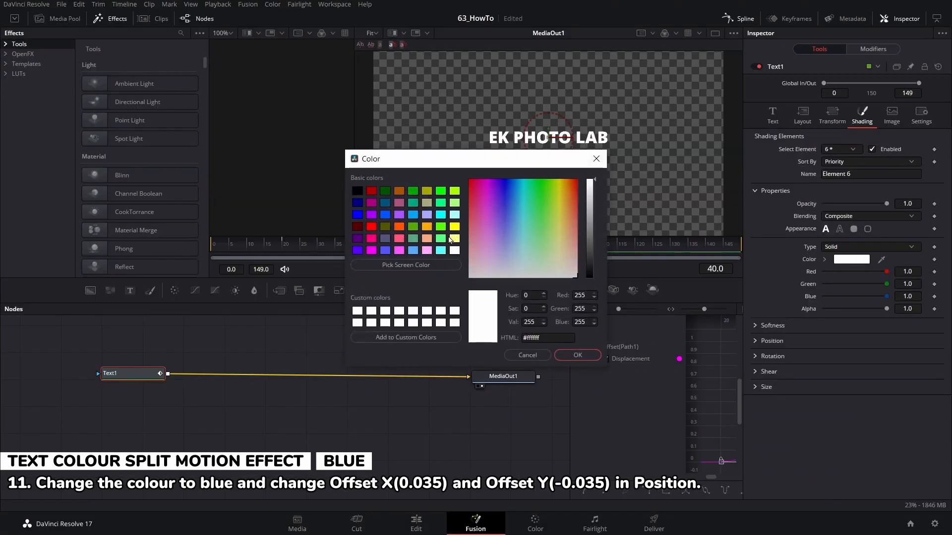
click(438, 216)
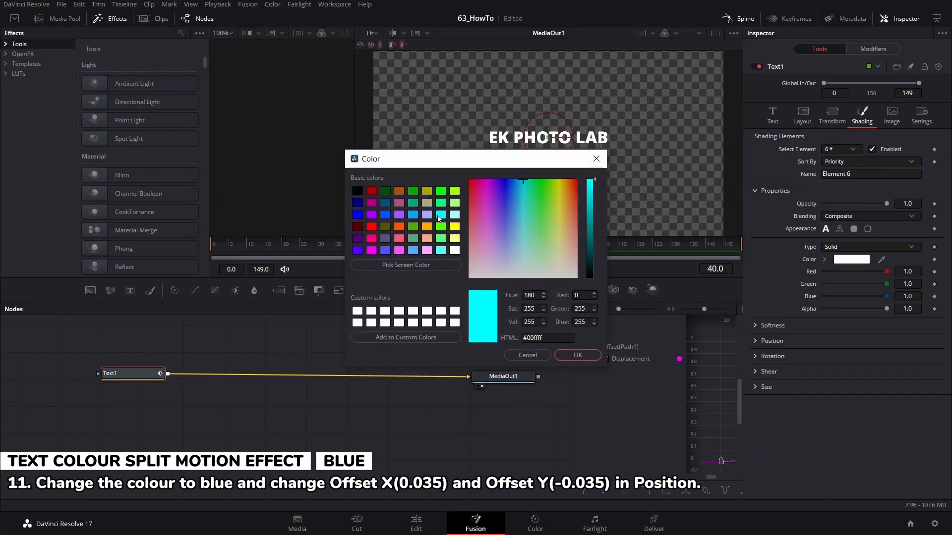
click(578, 355)
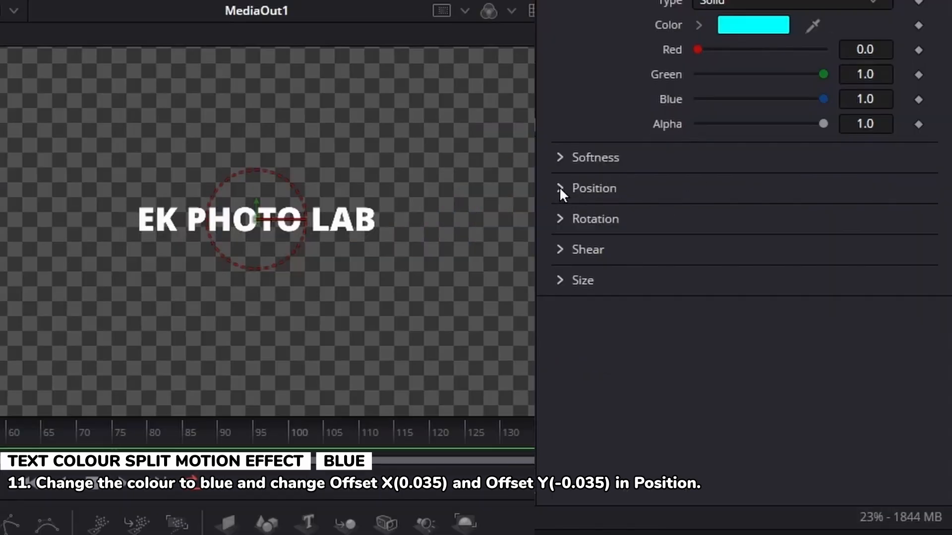
- Set element 6's position offset to X 0.035 and Y -0.035, and keyframe the offset at frame 20
click(560, 188)
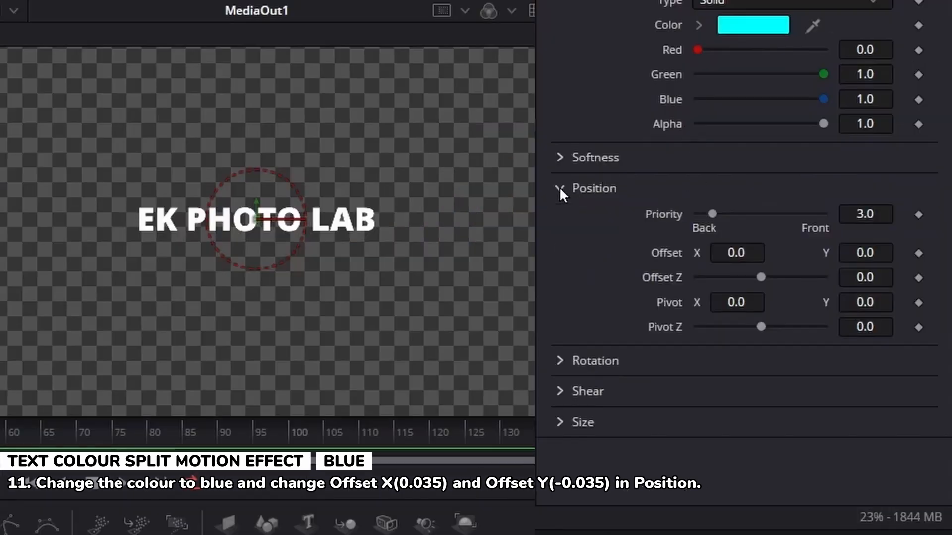
click(746, 253)
text(0.035)
key(Return)
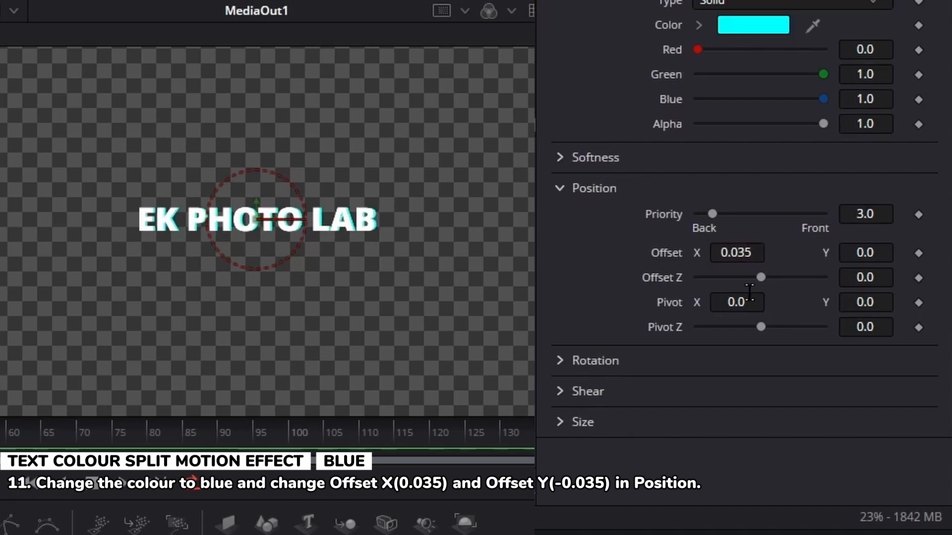
click(865, 253)
text(-0.035)
key(Return)
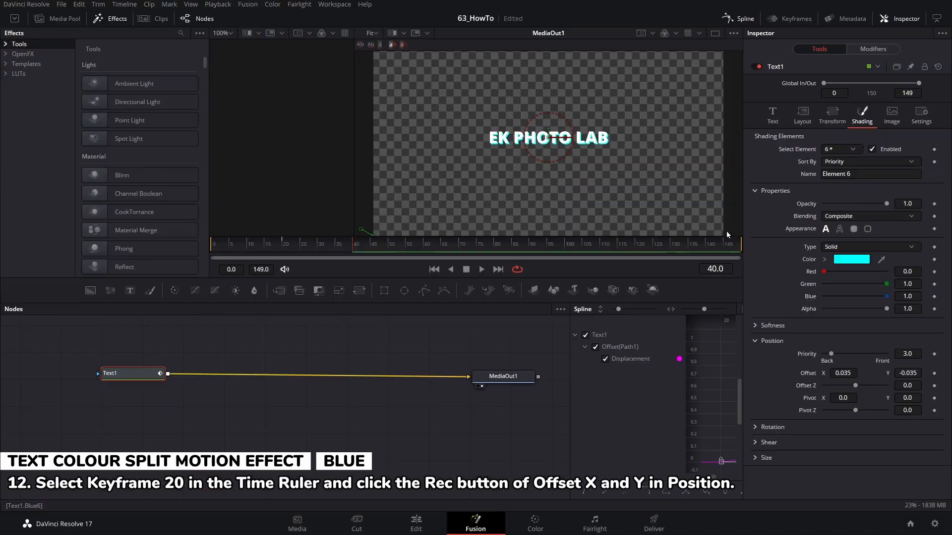
click(283, 251)
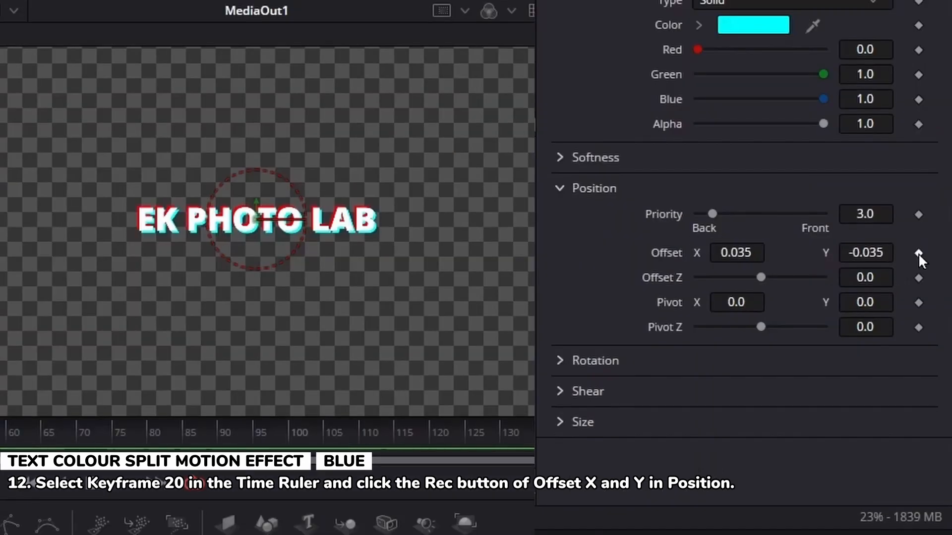
click(919, 253)
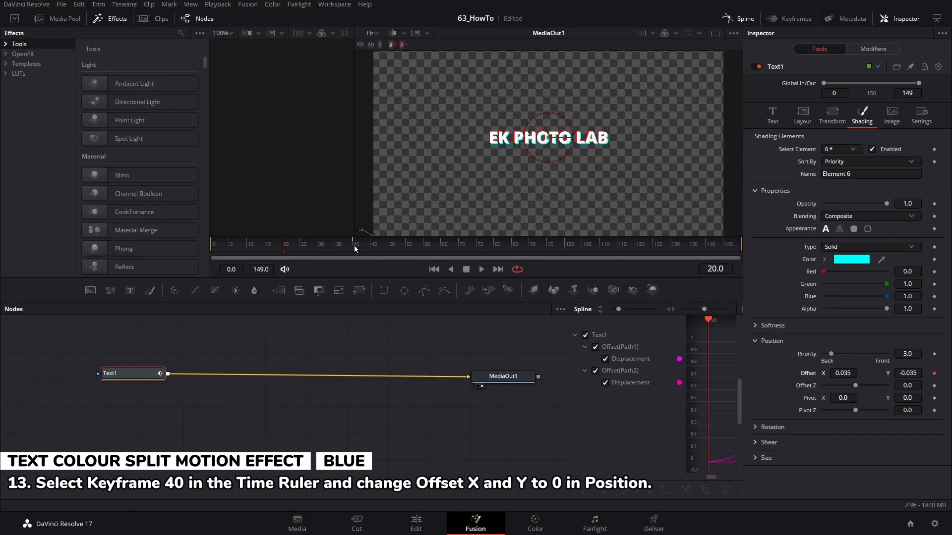
- At frame 40, set element 6's position offset X and Y to 0
click(355, 249)
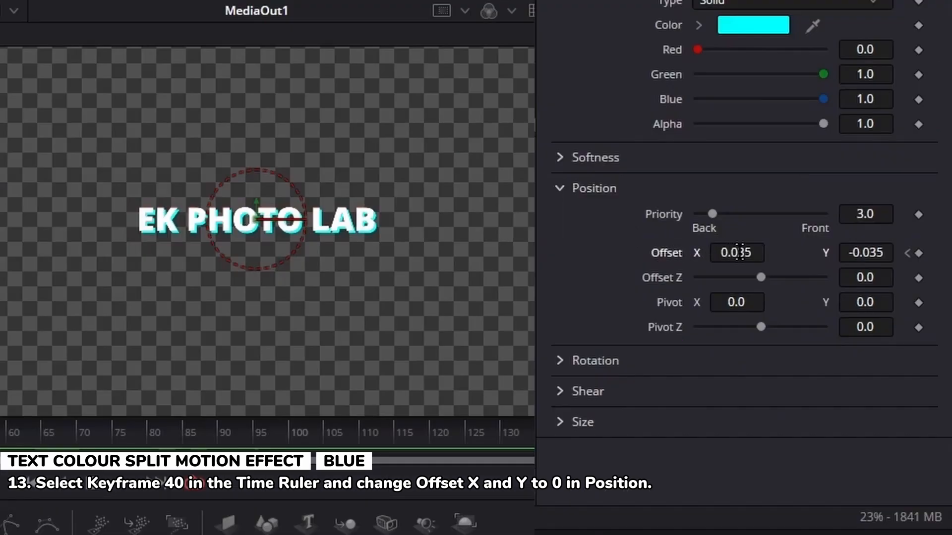
click(739, 252)
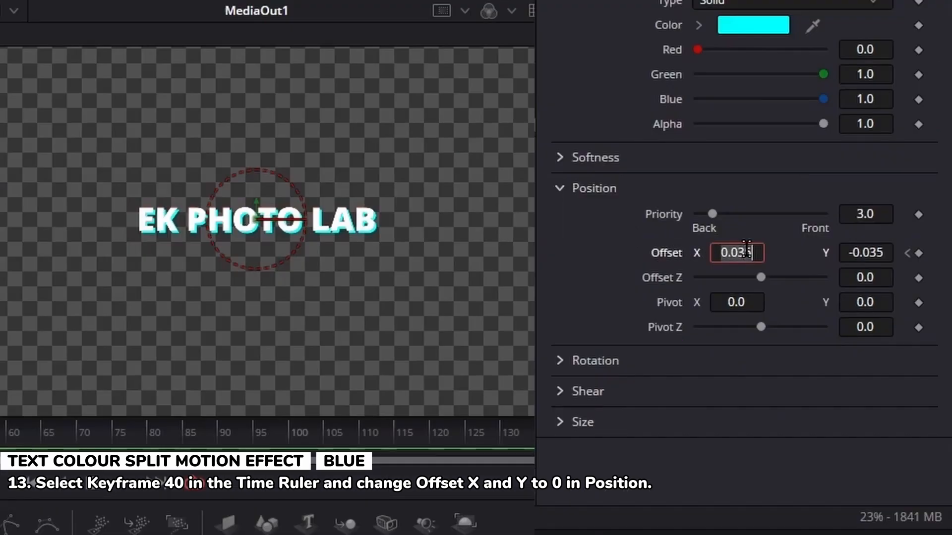
text(0)
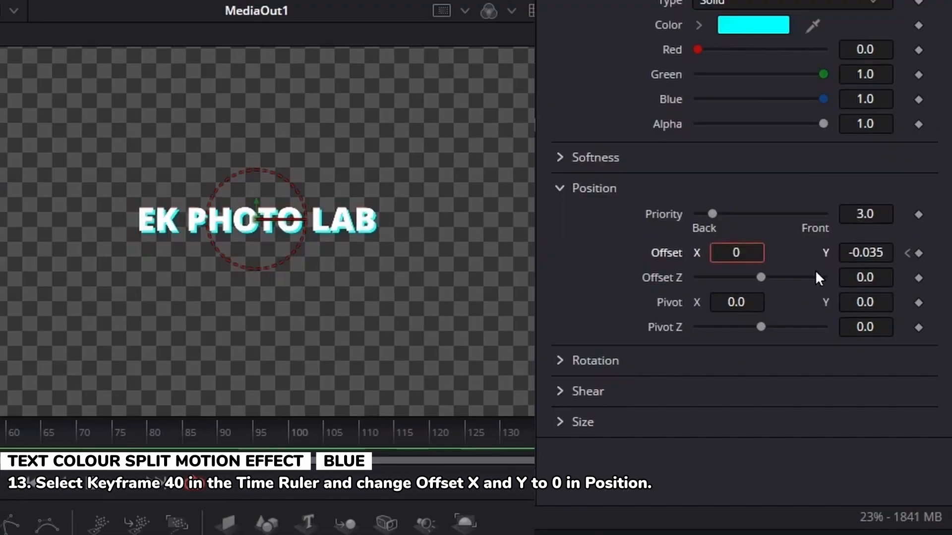
click(872, 253)
text(0)
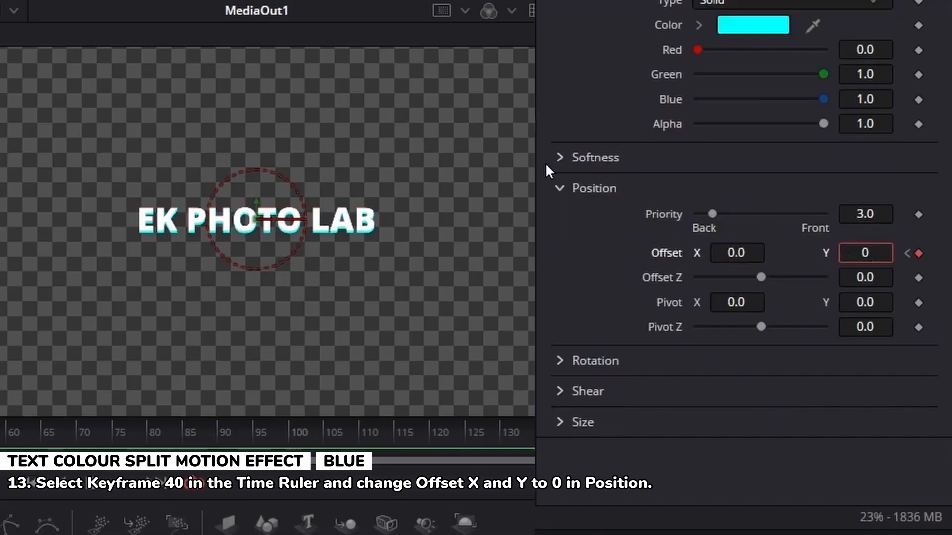
key(Return)
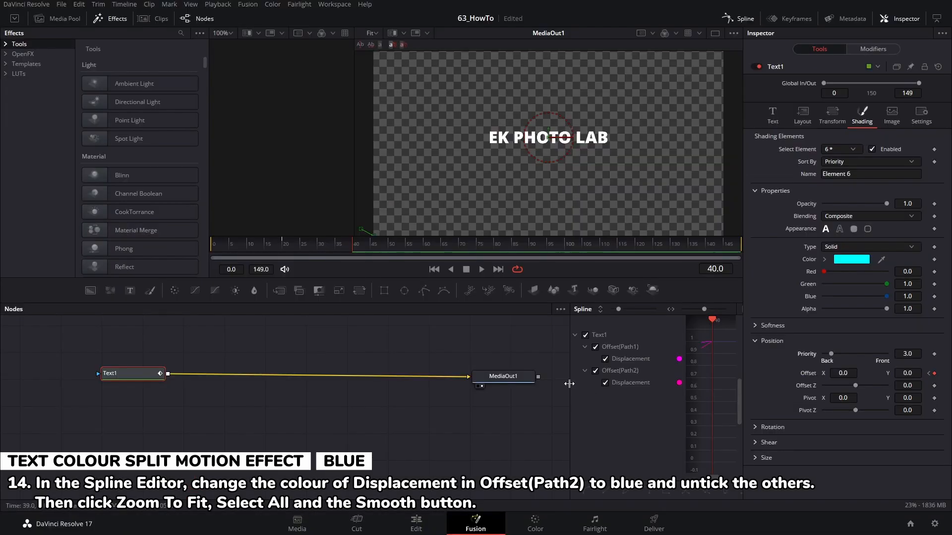
- Enlarge the Spline editor and change the Offset(Path2) displacement curve's display colour to cyan
drag(569, 385, 335, 385)
click(445, 383)
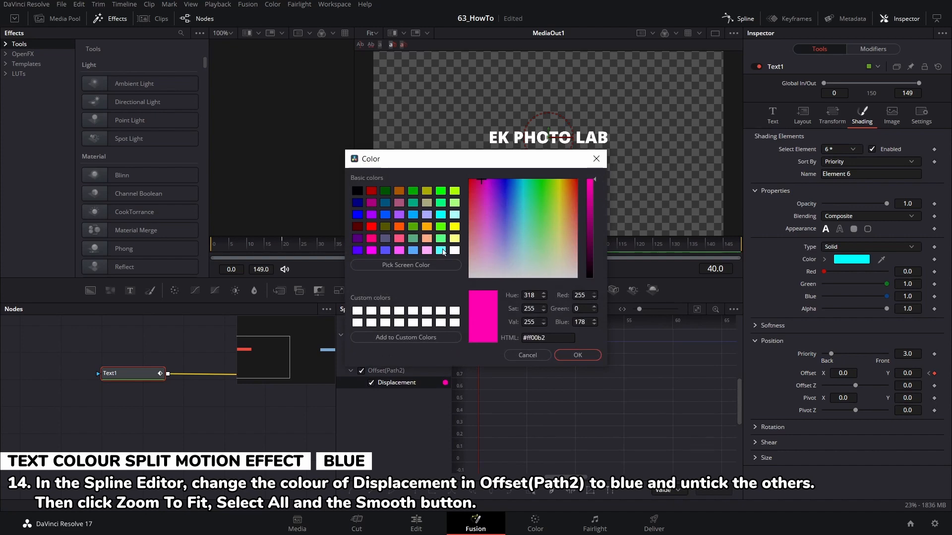
click(441, 214)
click(577, 355)
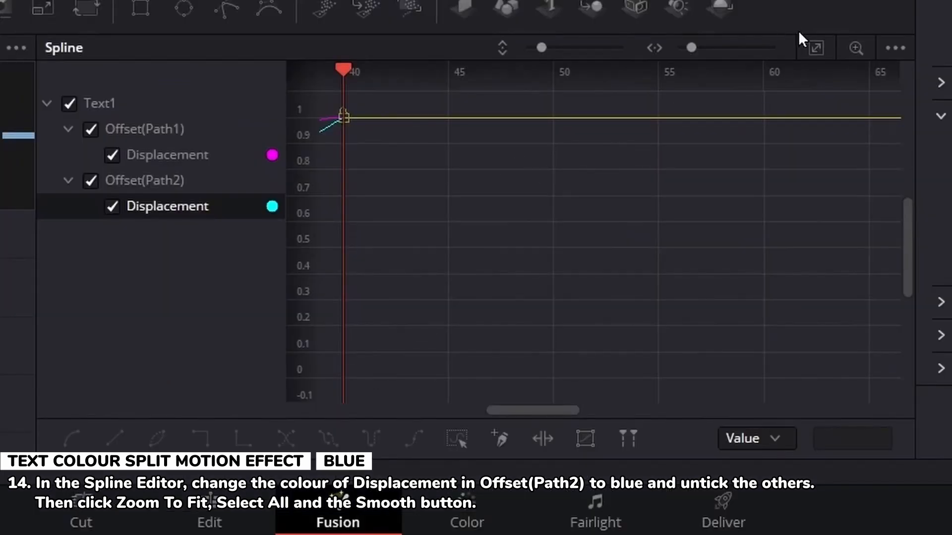
- Fit the spline view, leave only the Offset(Path2) displacement curve active, and smooth all its keyframes
click(818, 49)
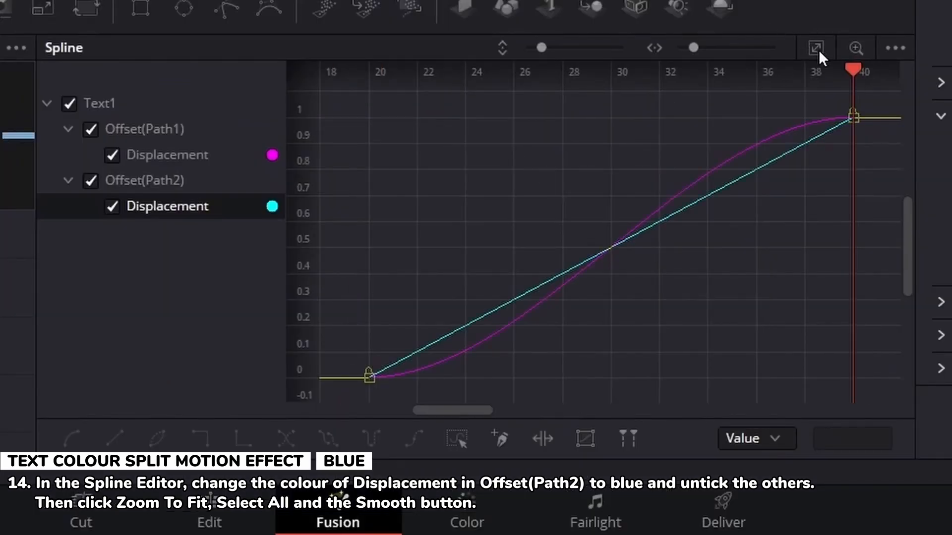
click(92, 131)
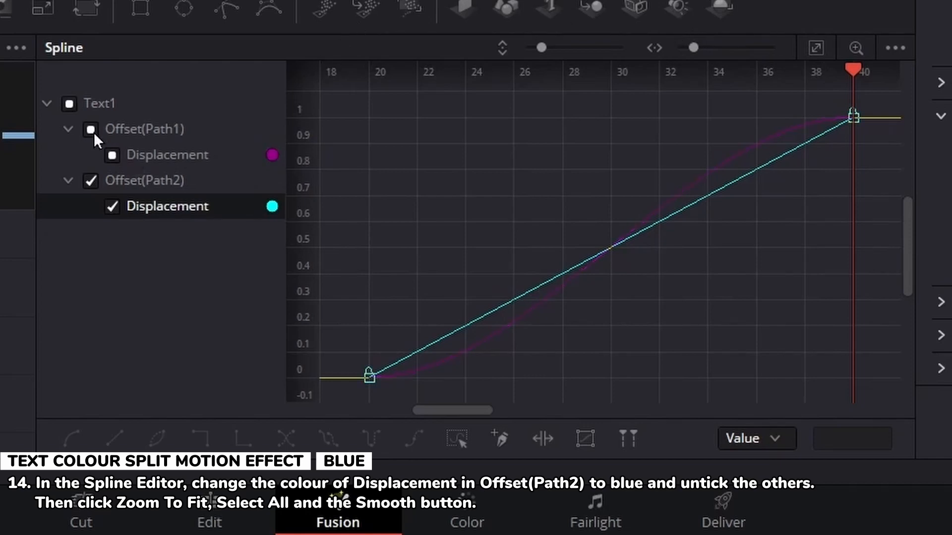
click(457, 440)
click(79, 434)
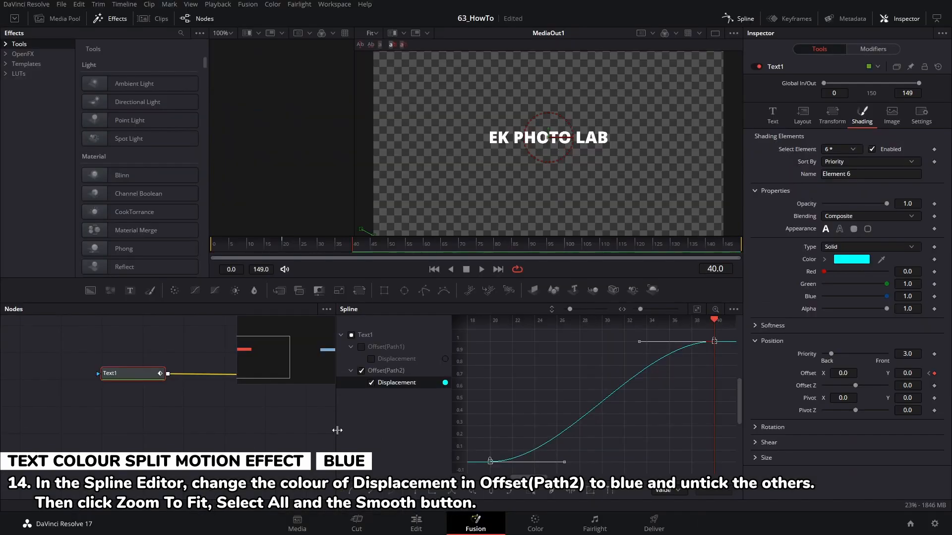
- Shrink the Spline editor back and play the animation from the first frame to check the colour split
drag(337, 430, 566, 440)
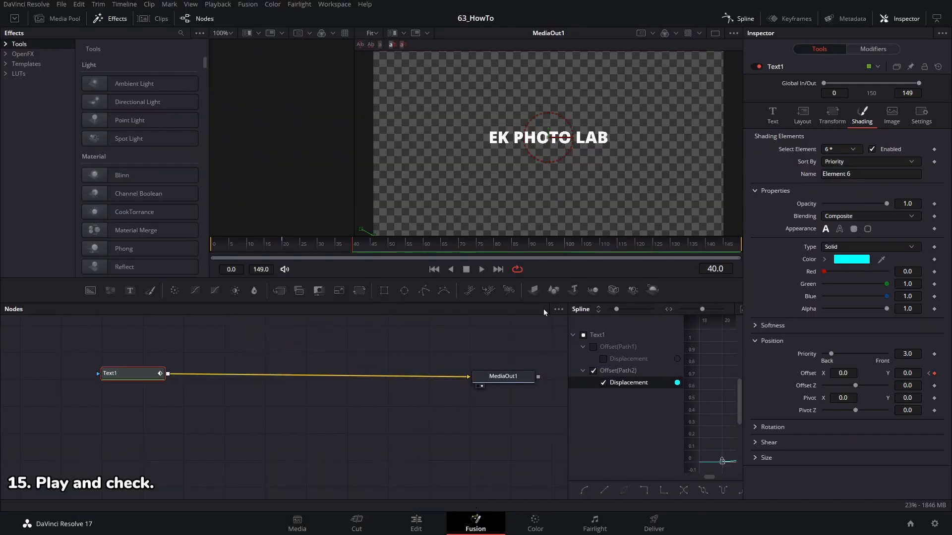
click(434, 270)
click(481, 271)
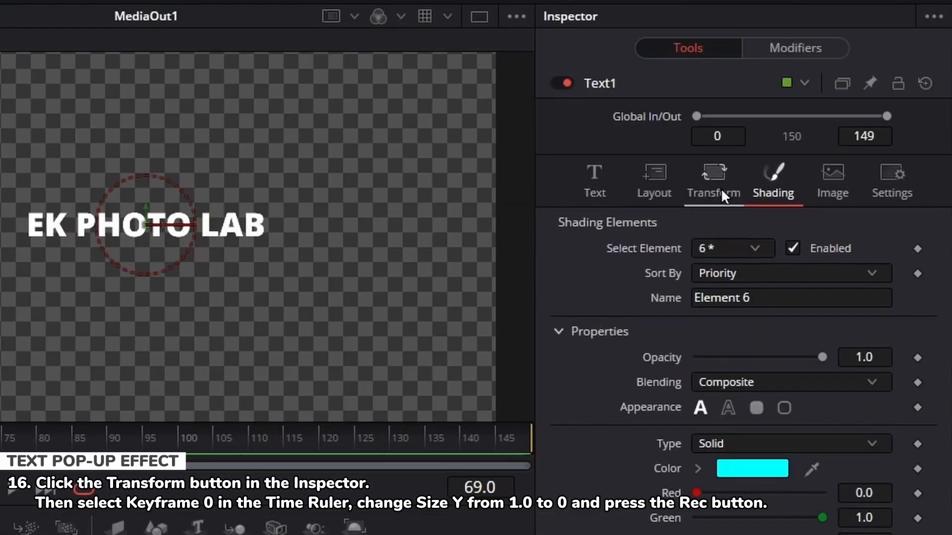
- At frame 0, set the text's character Size Y to 0 in the transform settings and keyframe it
click(832, 115)
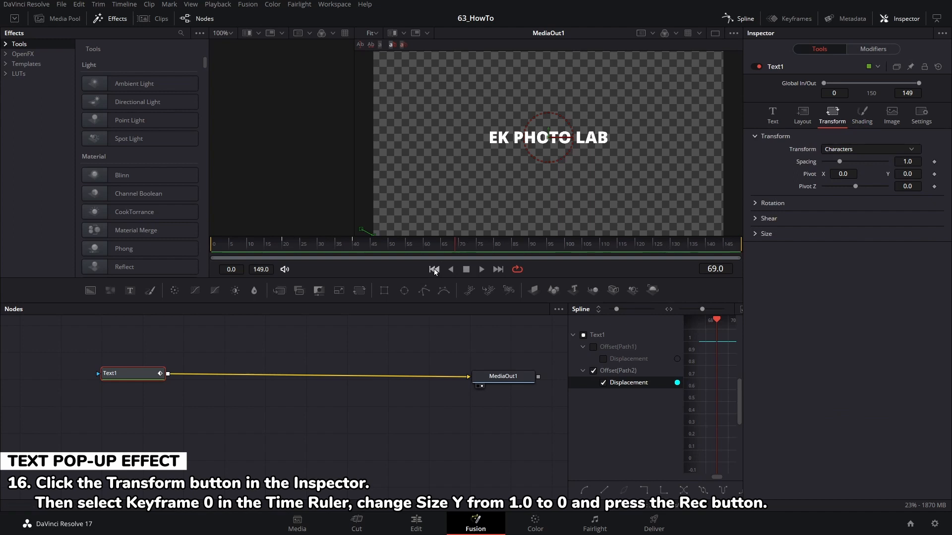
click(434, 270)
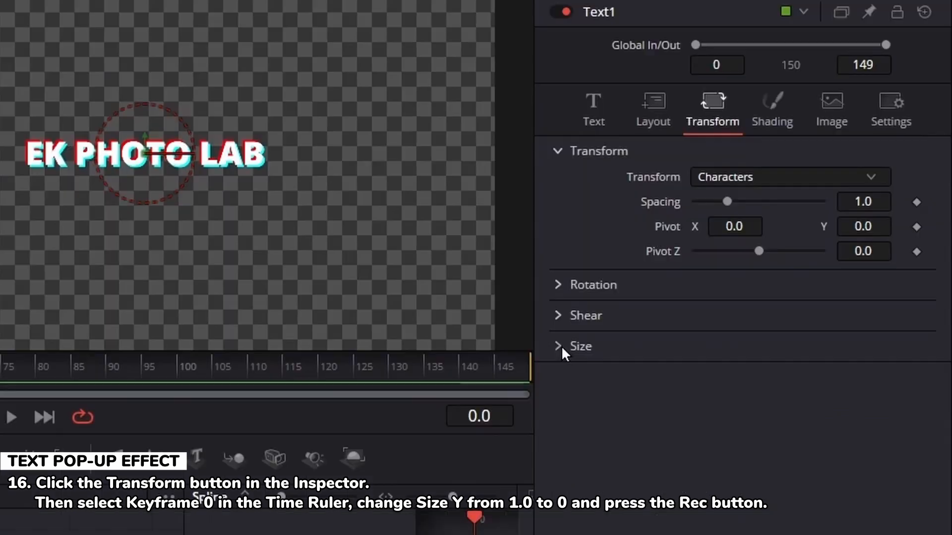
click(758, 236)
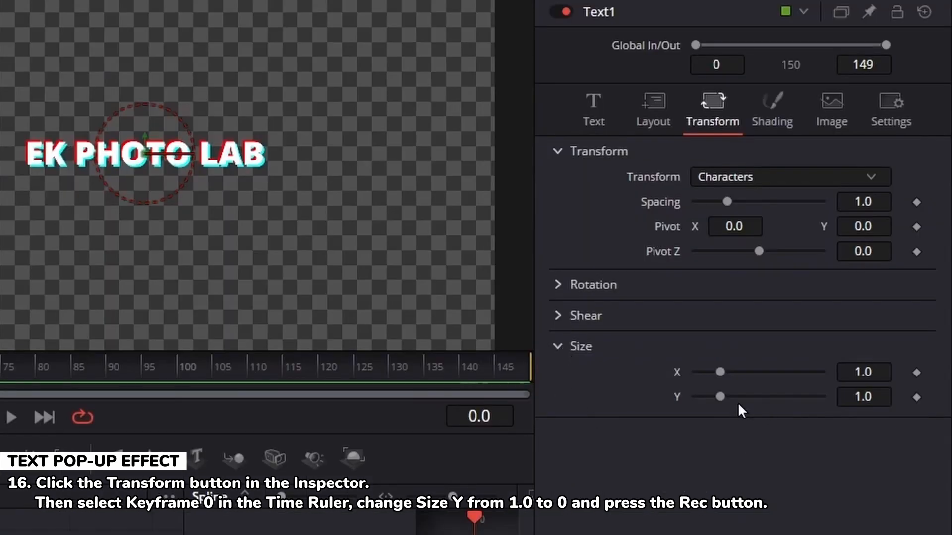
drag(838, 259, 796, 261)
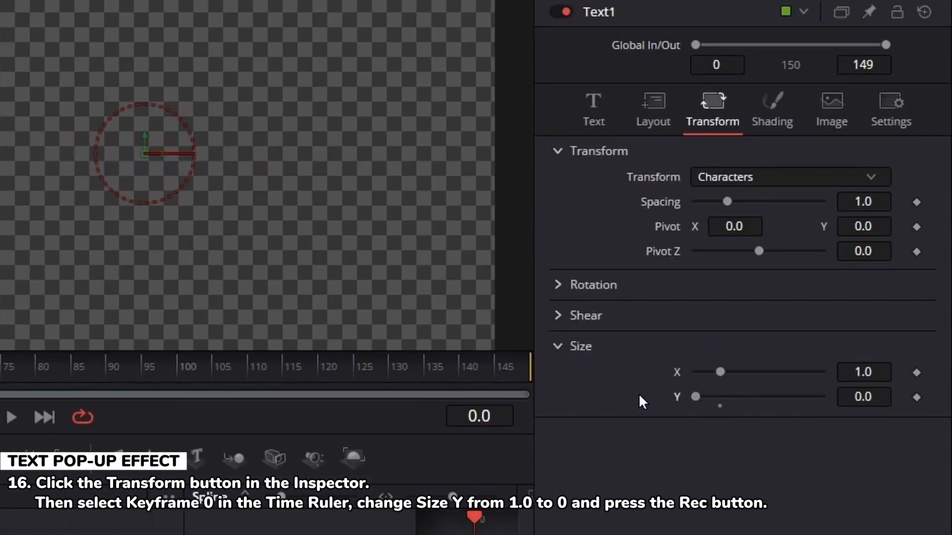
click(916, 400)
- At frame 19, set the character Size Y to 1.8
click(279, 249)
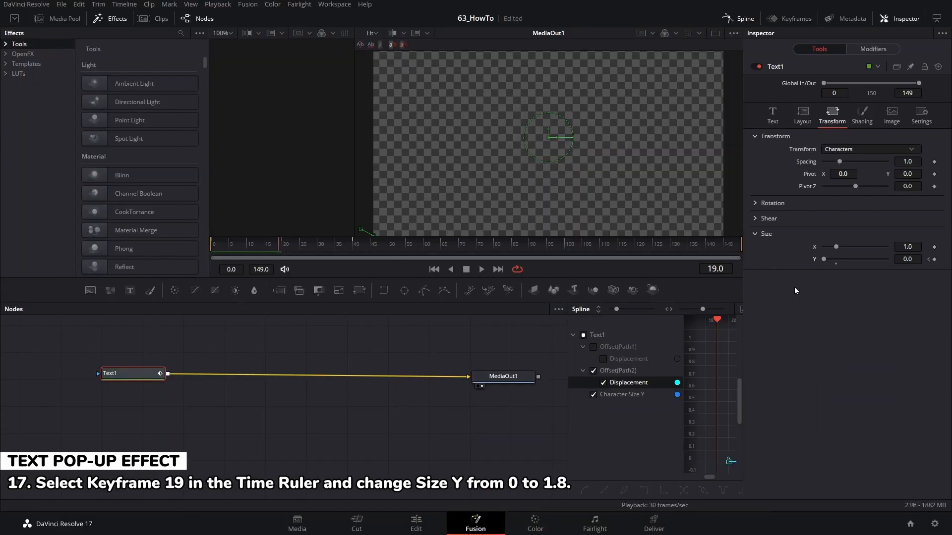
click(911, 259)
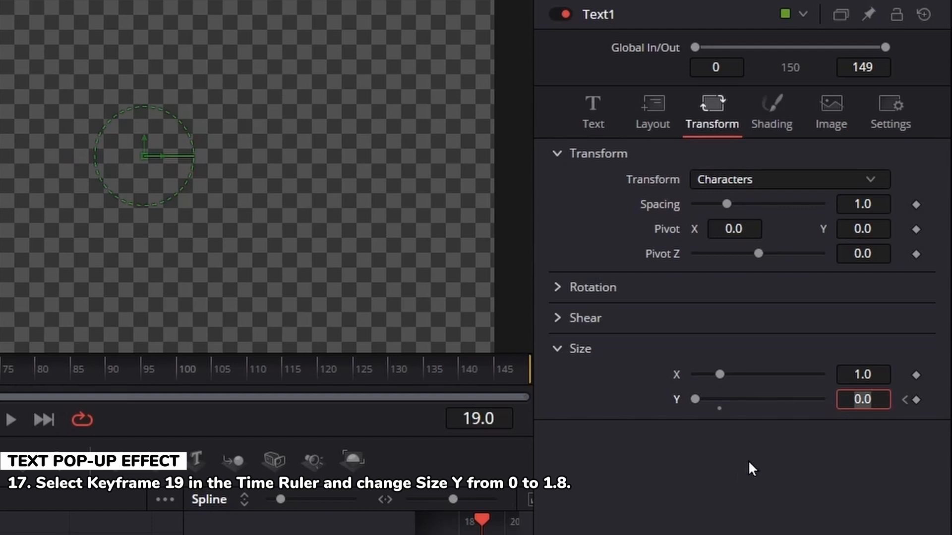
text(1.8)
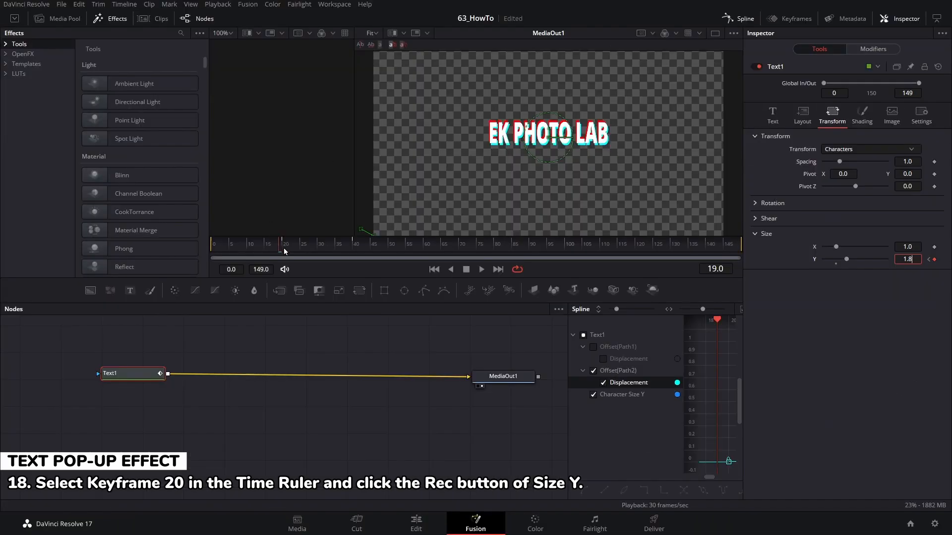
- Keyframe the unchanged Size Y at frame 20, then reset Size Y to 1.0 at frame 40
click(284, 251)
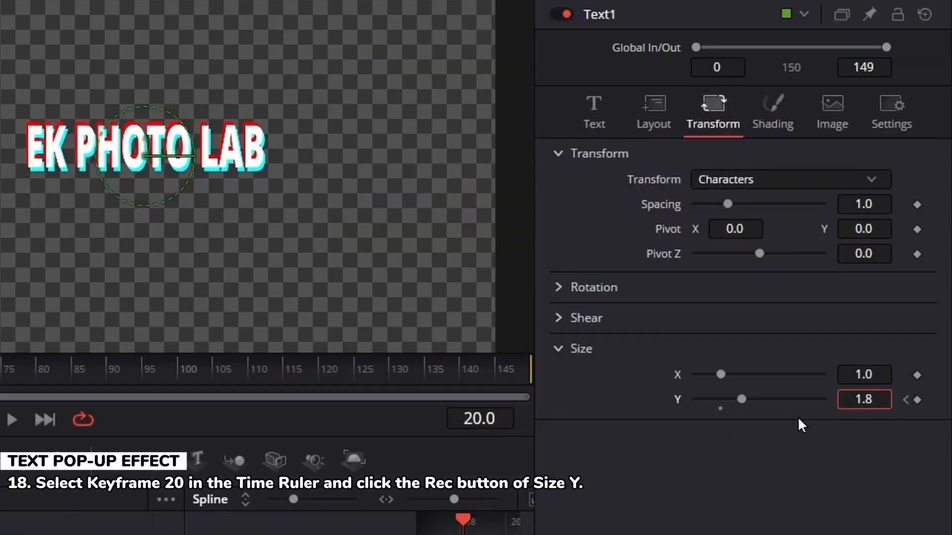
click(917, 399)
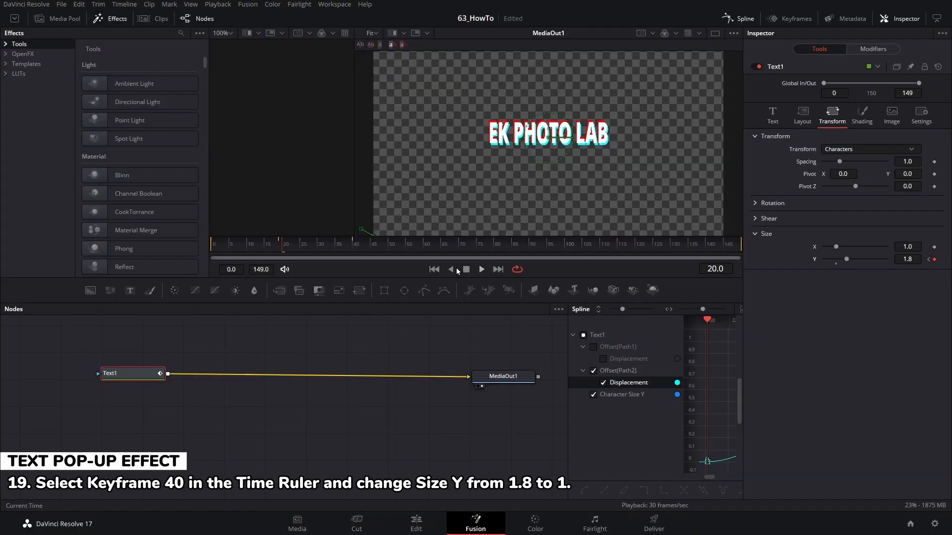
click(352, 246)
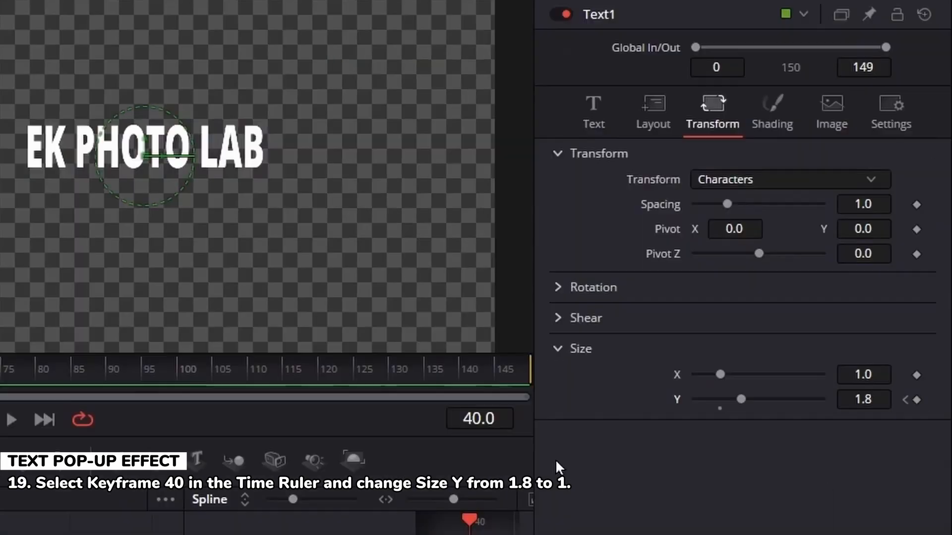
click(719, 409)
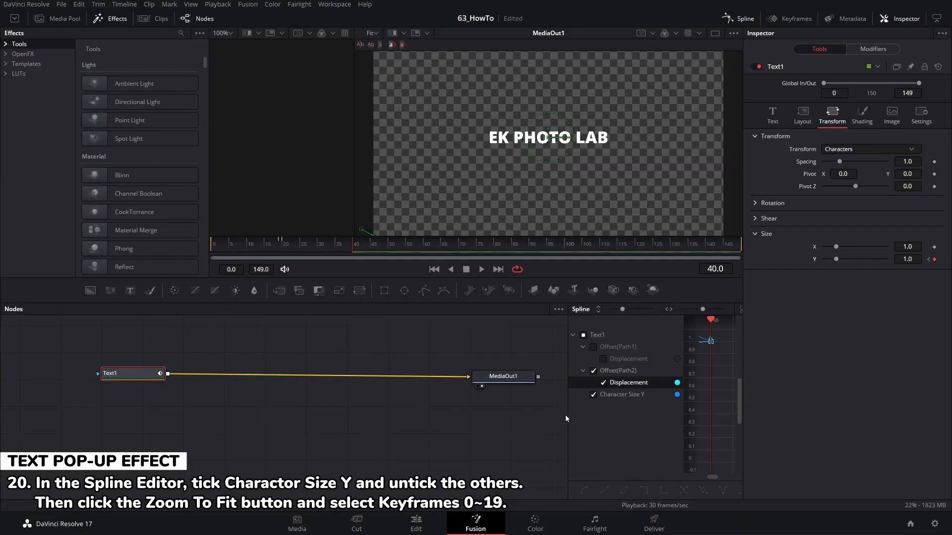
- Enlarge the Spline editor, leave only the Character Size Y curve active, and fit it in the graph
drag(566, 418, 376, 377)
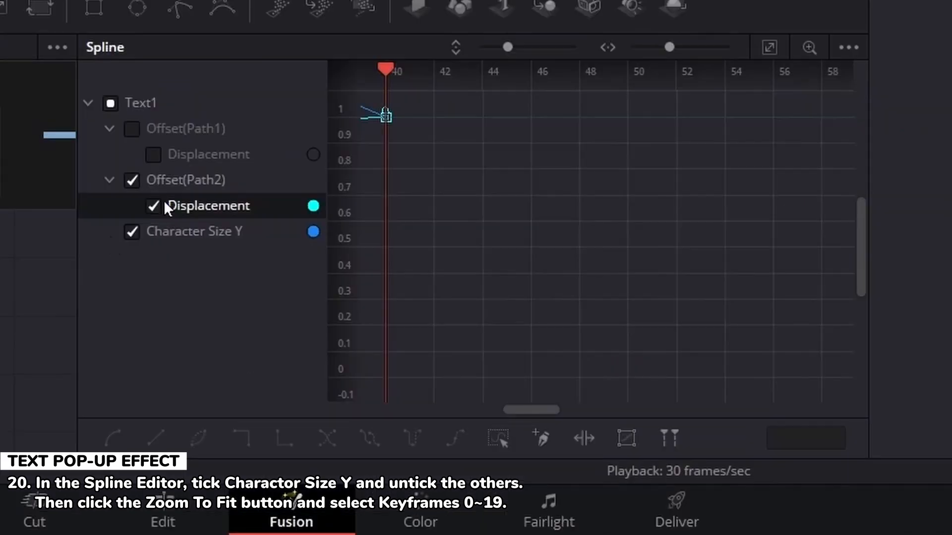
click(133, 176)
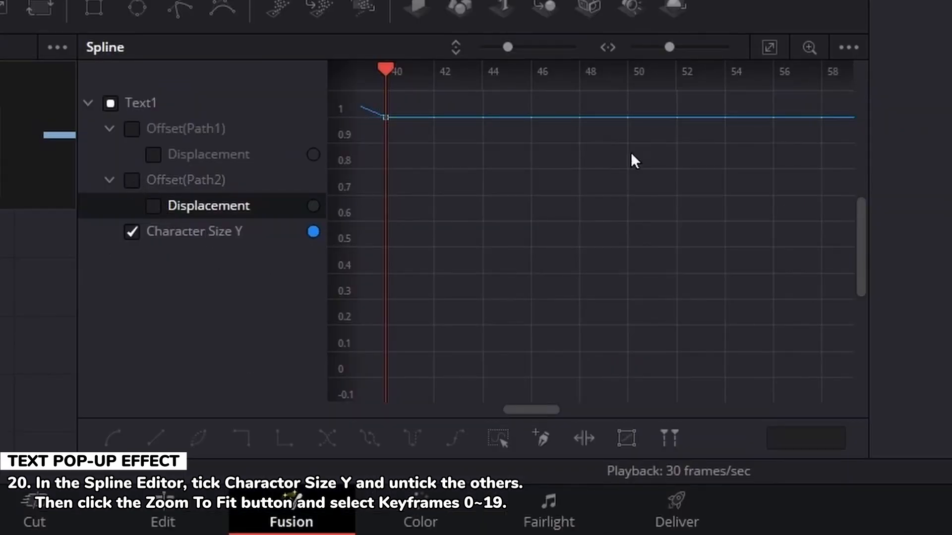
click(768, 48)
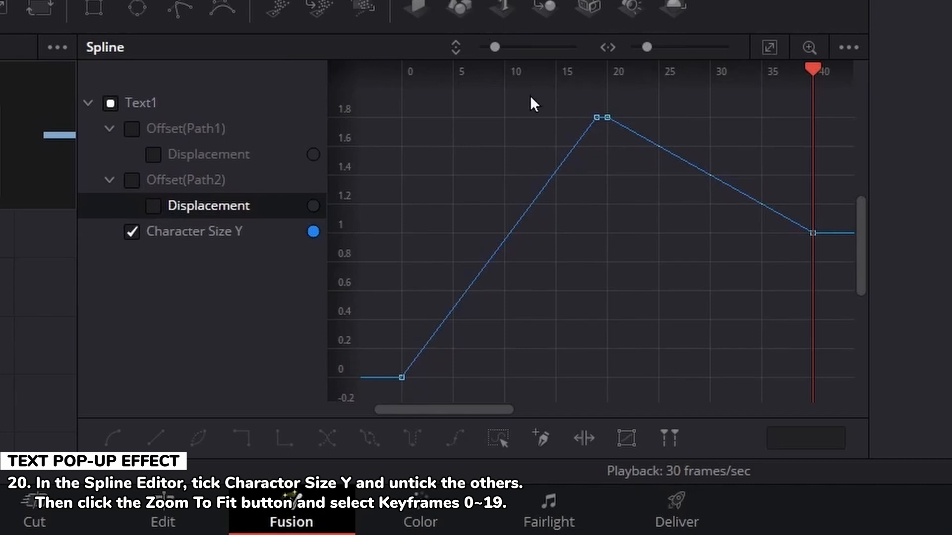
- Smooth the Character Size Y keyframes from 0 to 19 and pull both Bézier handles to that segment's lower-right corner
drag(388, 94, 613, 391)
click(112, 439)
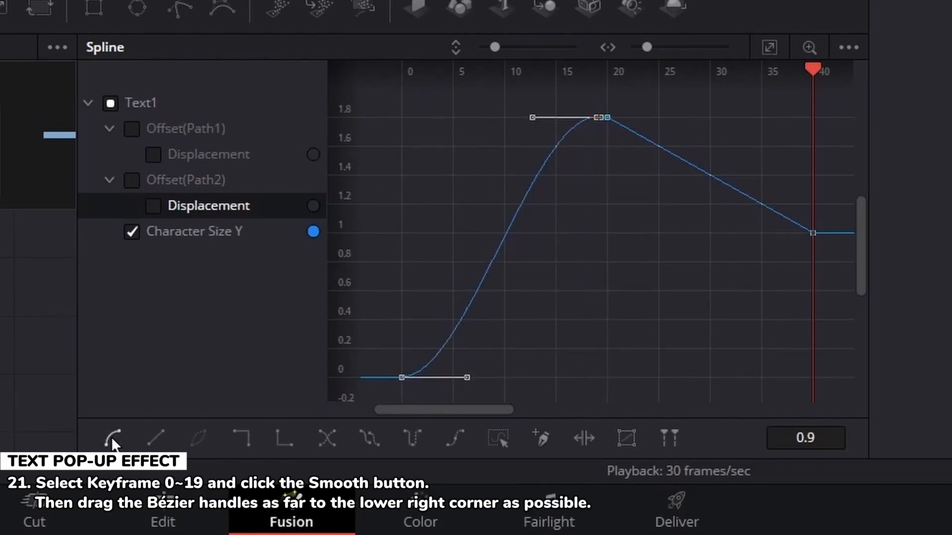
drag(468, 378, 585, 378)
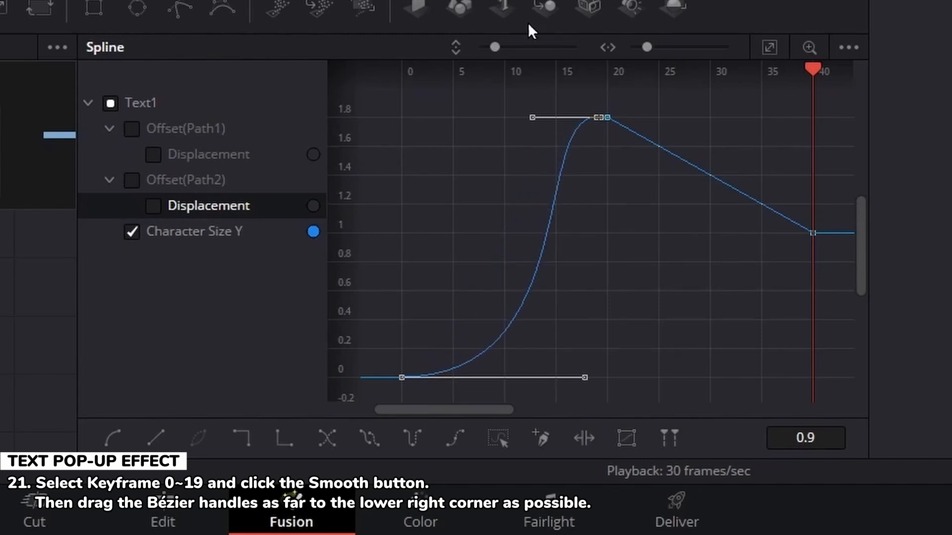
drag(532, 117, 596, 366)
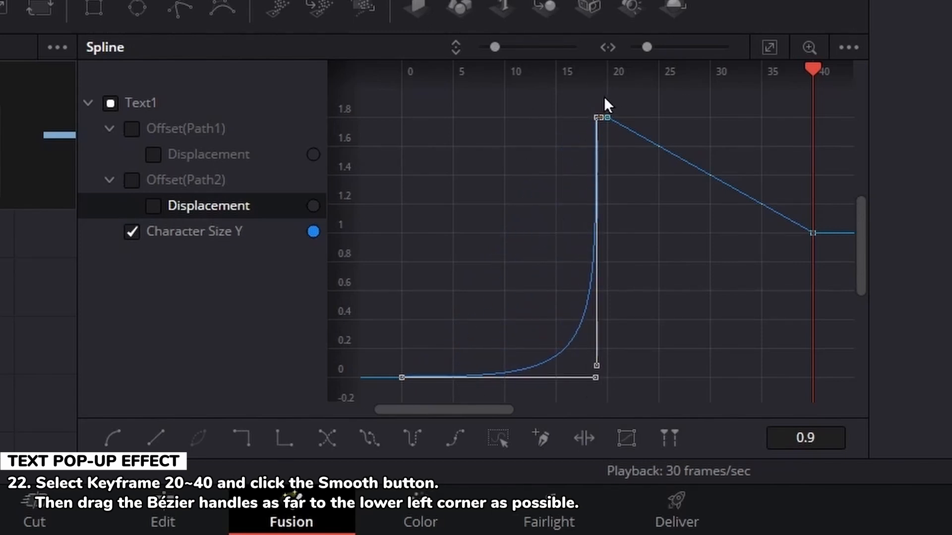
- Smooth the Character Size Y keyframes from 20 to 40 and pull both Bézier handles to that segment's lower-left corner
drag(605, 98, 828, 300)
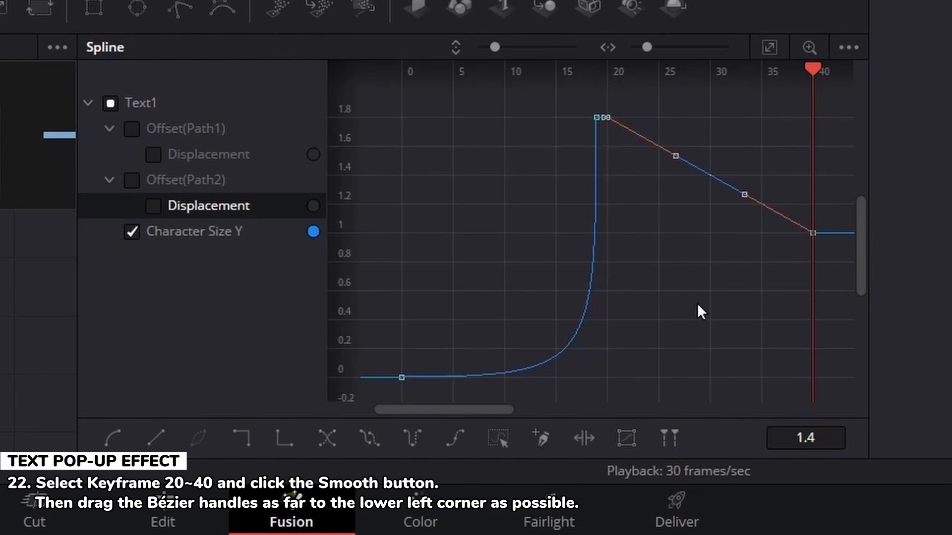
click(113, 438)
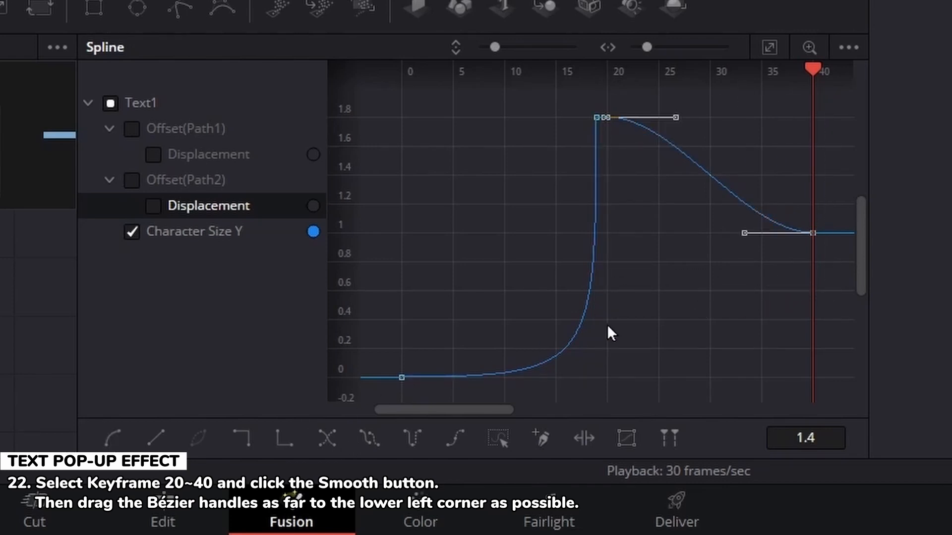
drag(671, 118, 603, 230)
drag(744, 233, 601, 237)
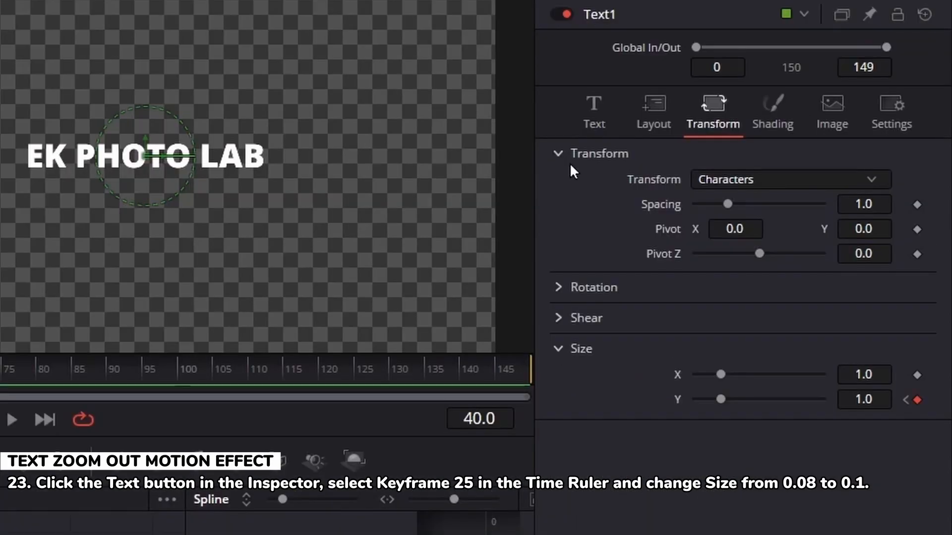
- At frame 25, set the text Size to 0.1 in Text1's text settings
click(605, 119)
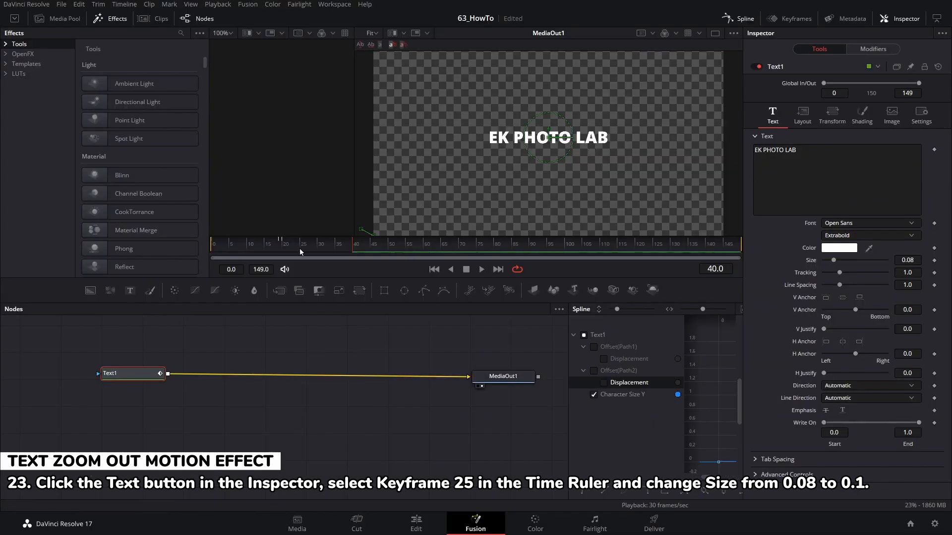
click(301, 248)
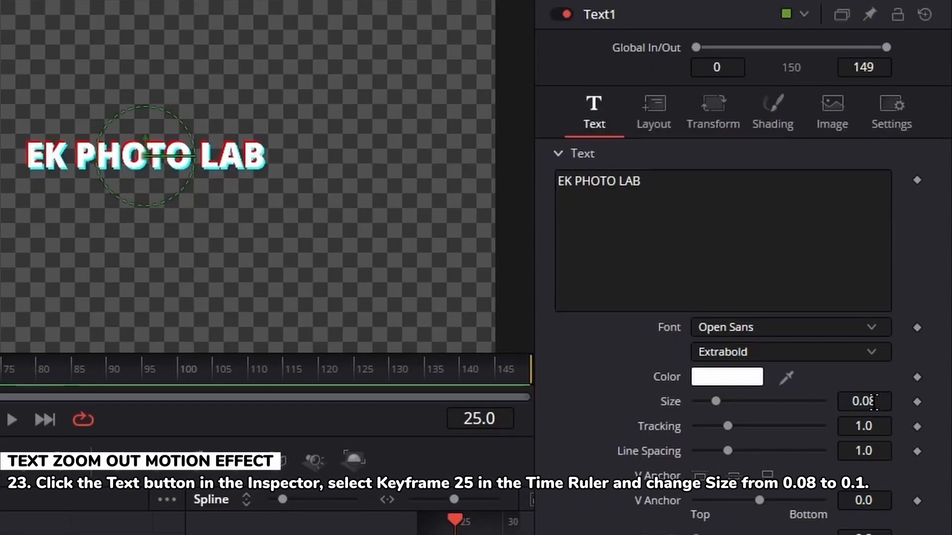
double_click(873, 402)
text(0.1)
key(Tab)
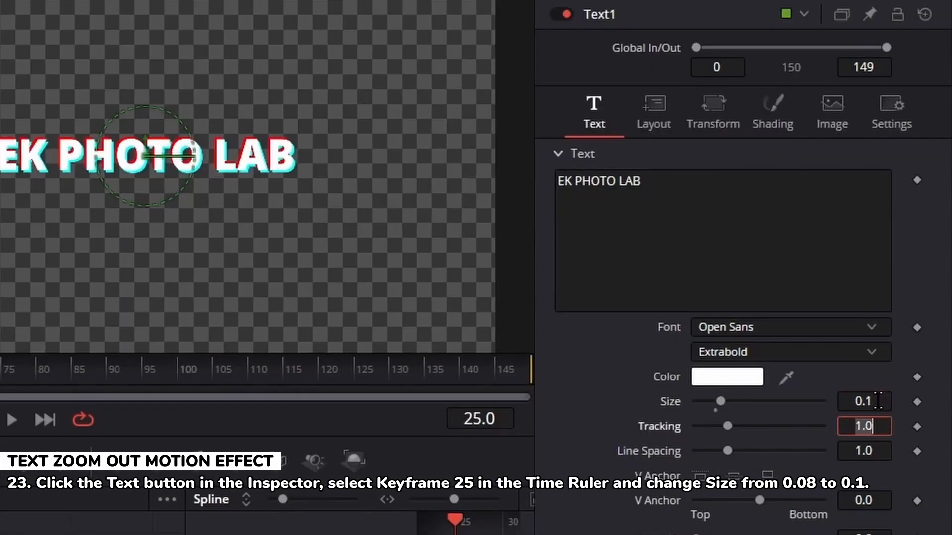
- Keyframe Text1's Size at frame 25 and set it to 0.08 at frame 60
click(917, 402)
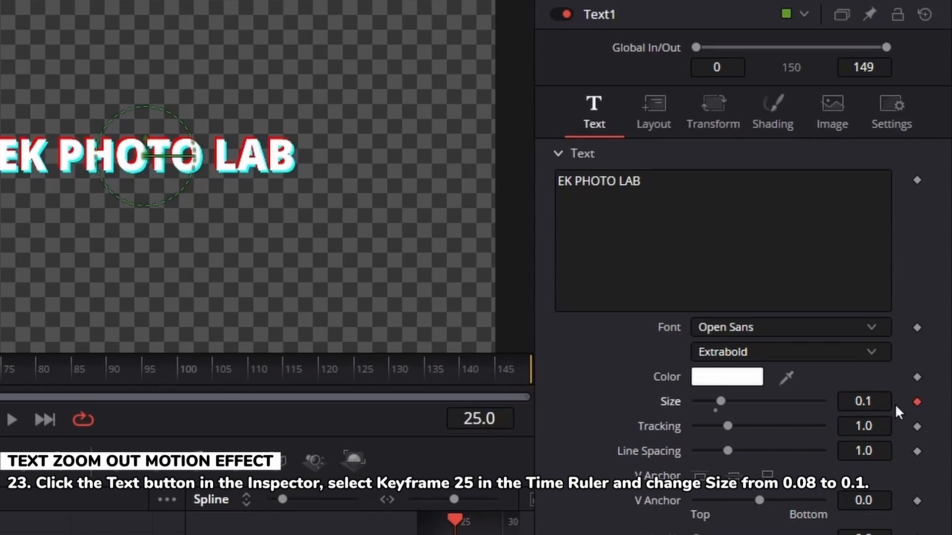
click(424, 248)
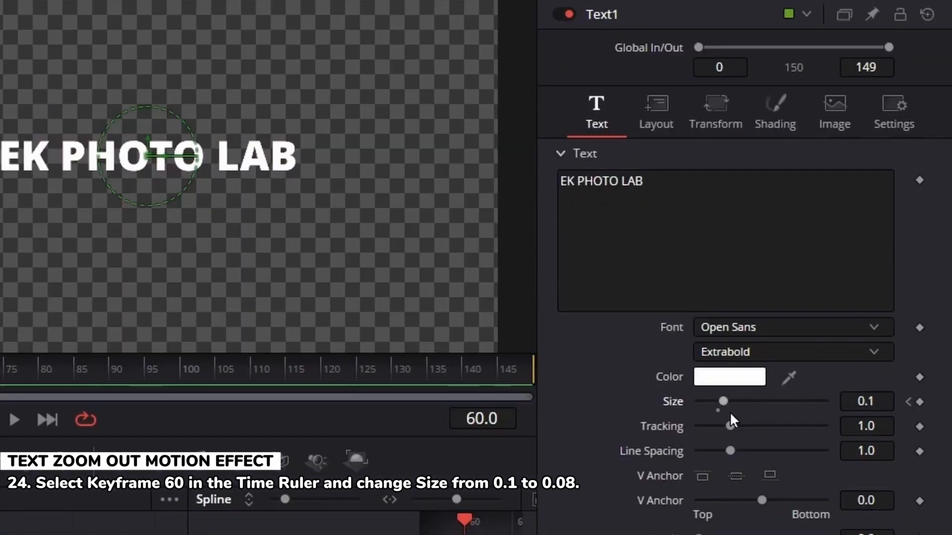
click(718, 413)
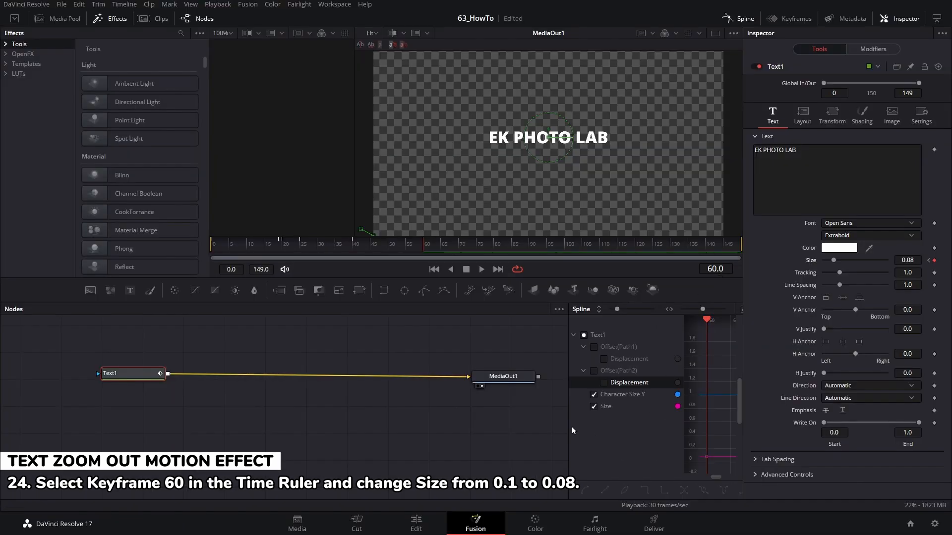
- Enlarge the Spline editor, leave only the Size curve active, and fit it in the graph
drag(573, 431, 388, 429)
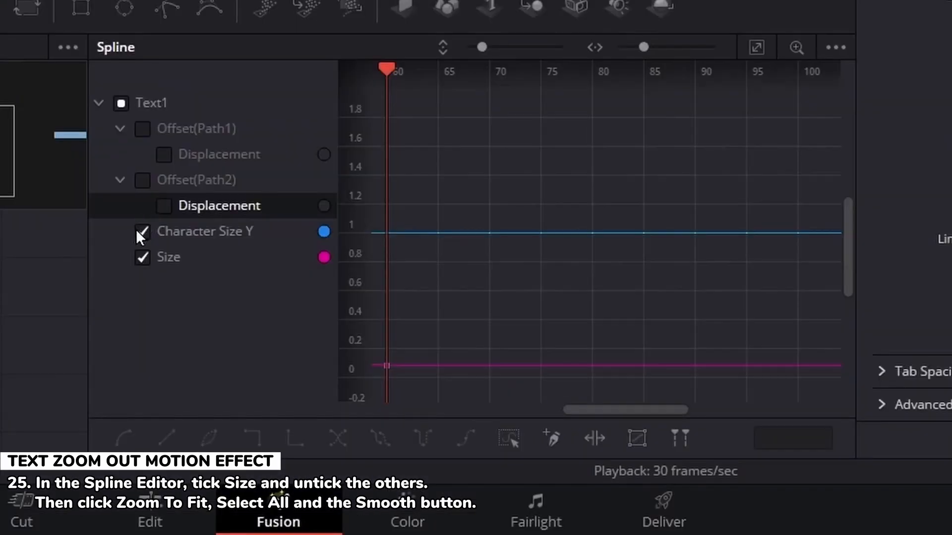
click(413, 394)
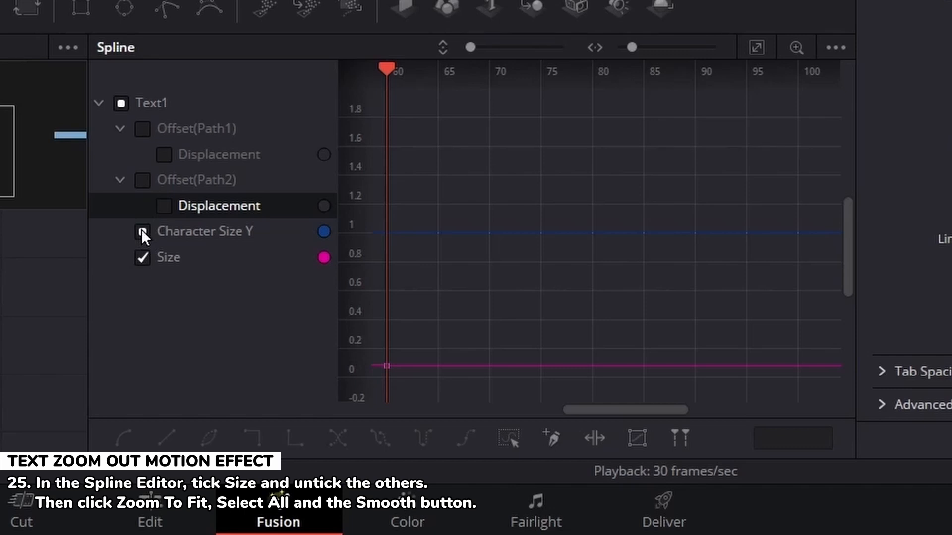
click(755, 48)
- Smooth the Size keyframes from 25 to 60 and pull both Bézier handles to that segment's lower-left corner
click(505, 439)
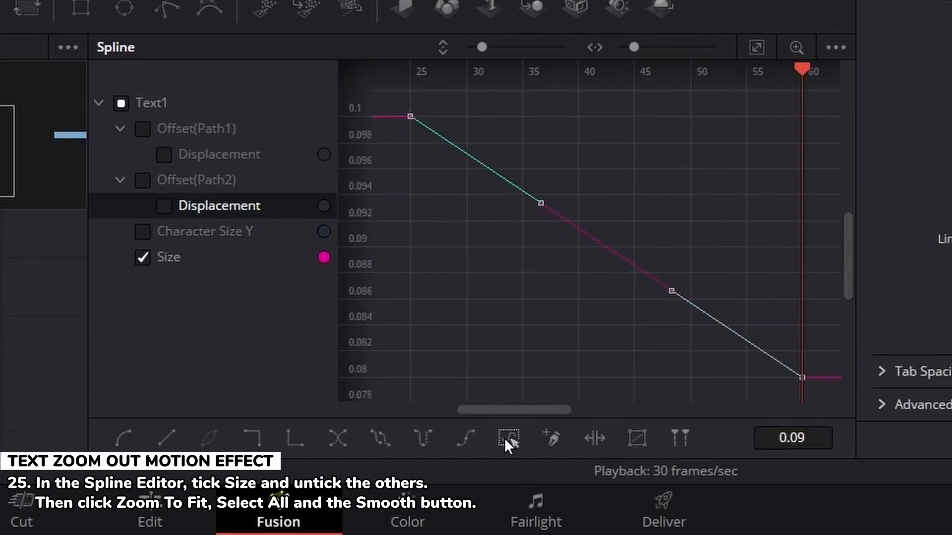
click(124, 438)
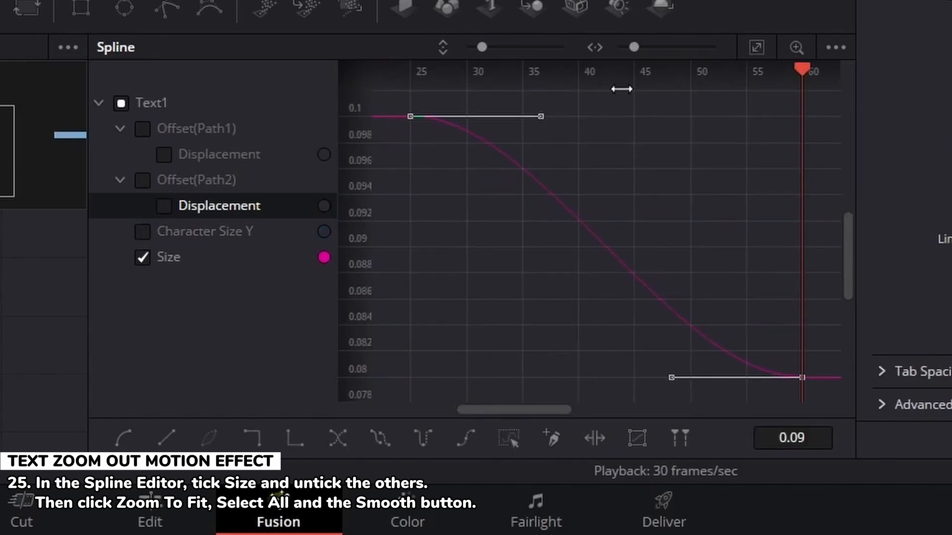
drag(539, 118, 411, 341)
drag(670, 379, 483, 389)
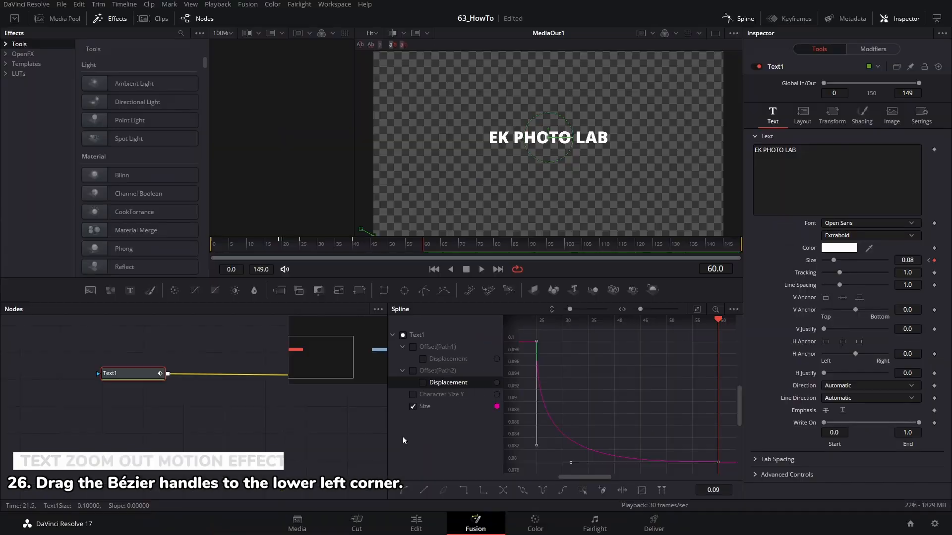
- Narrow the Spline editor and play the title animation from the first frame to check the zoom-out motion
drag(388, 436, 593, 427)
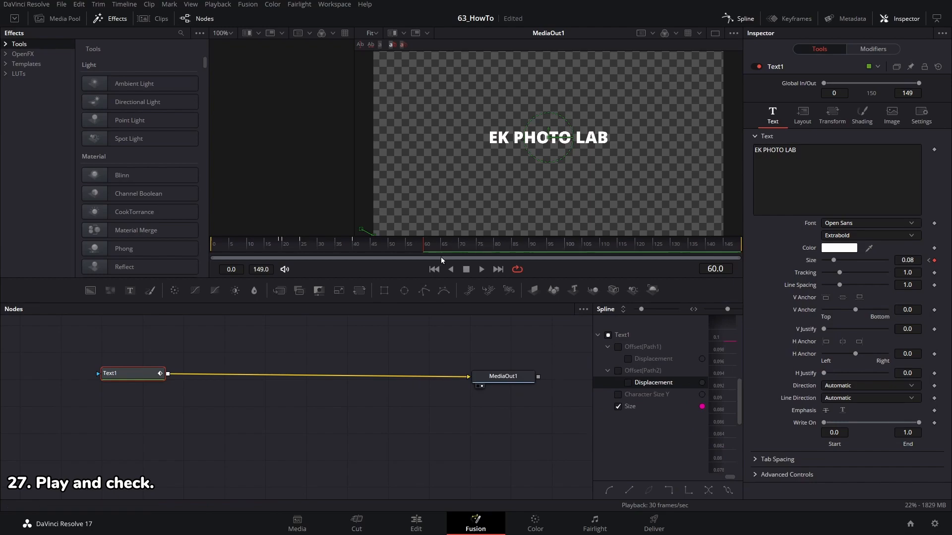
click(439, 269)
click(482, 269)
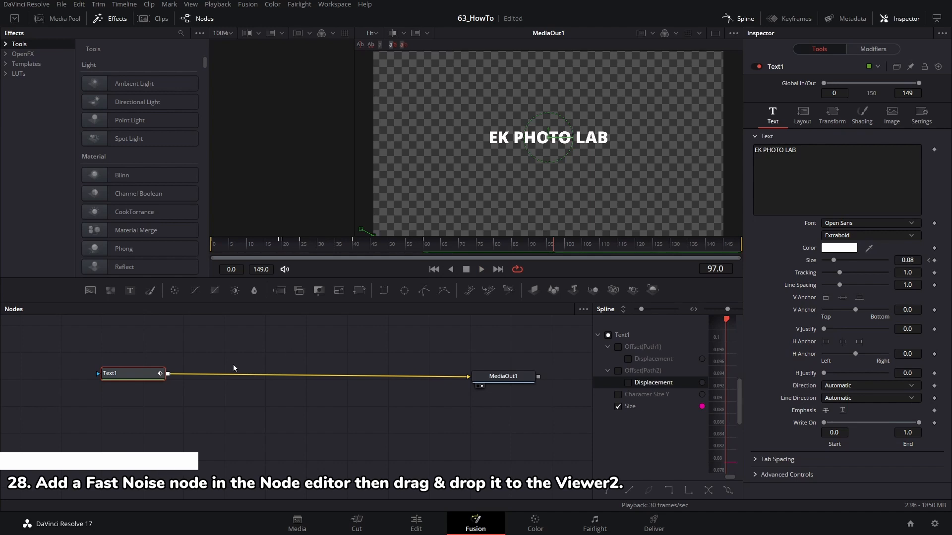
- Add an unconnected Fast Noise node above Text1 and show its output in a widened first viewer
click(235, 351)
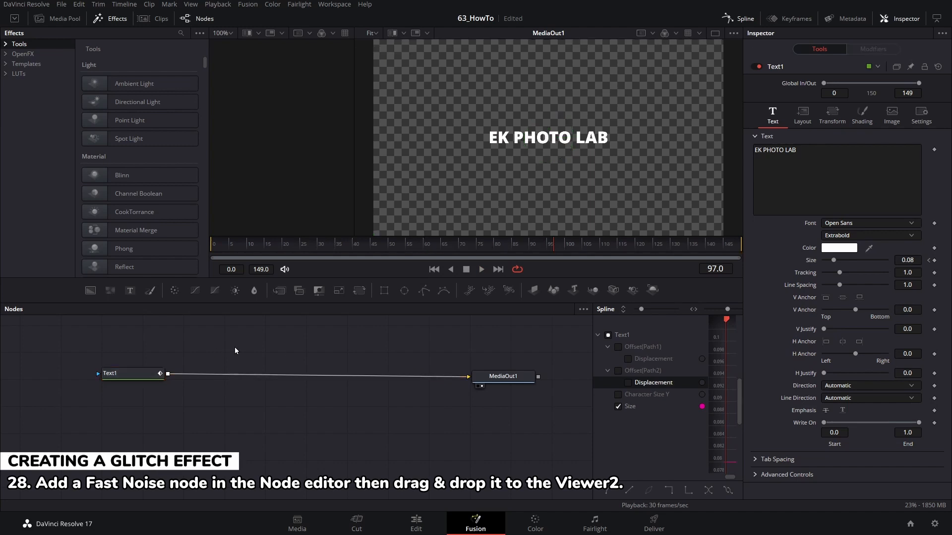
click(110, 291)
drag(287, 303, 289, 277)
drag(231, 350, 242, 326)
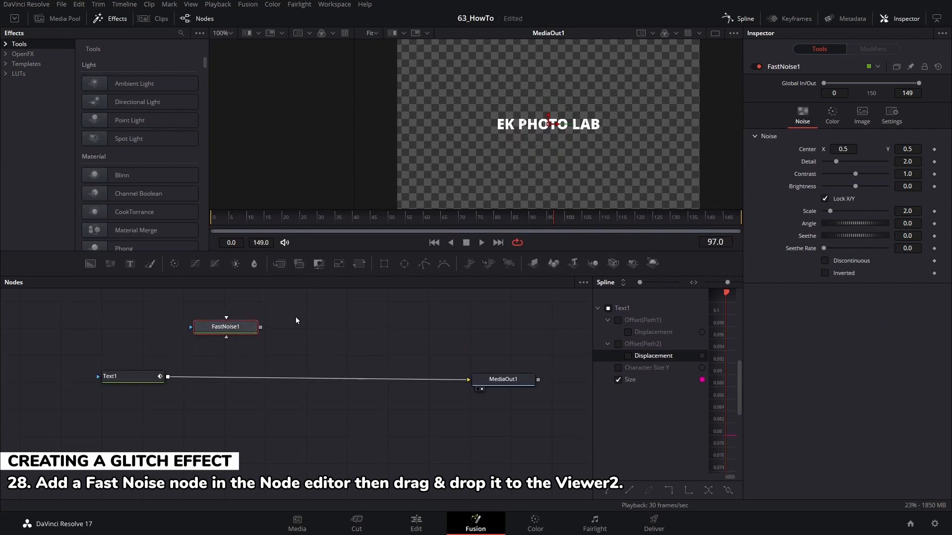
key(1)
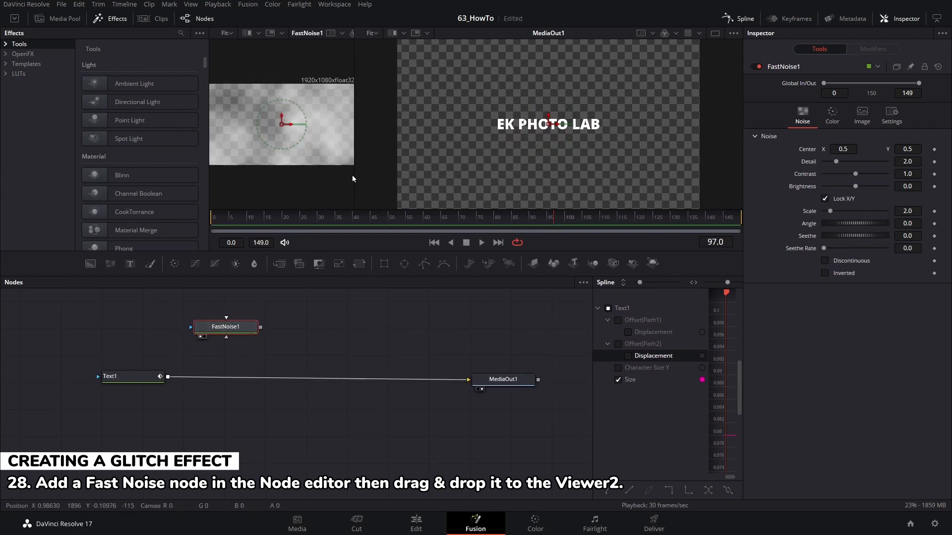
drag(353, 175, 391, 177)
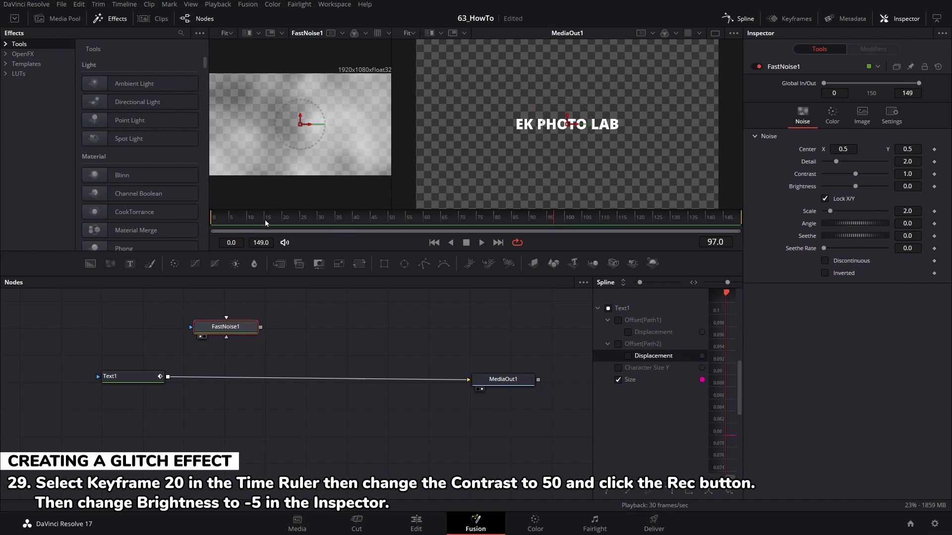
- At frame 20, set FastNoise1's Contrast to 50 with a keyframe and its Brightness to -5
click(280, 224)
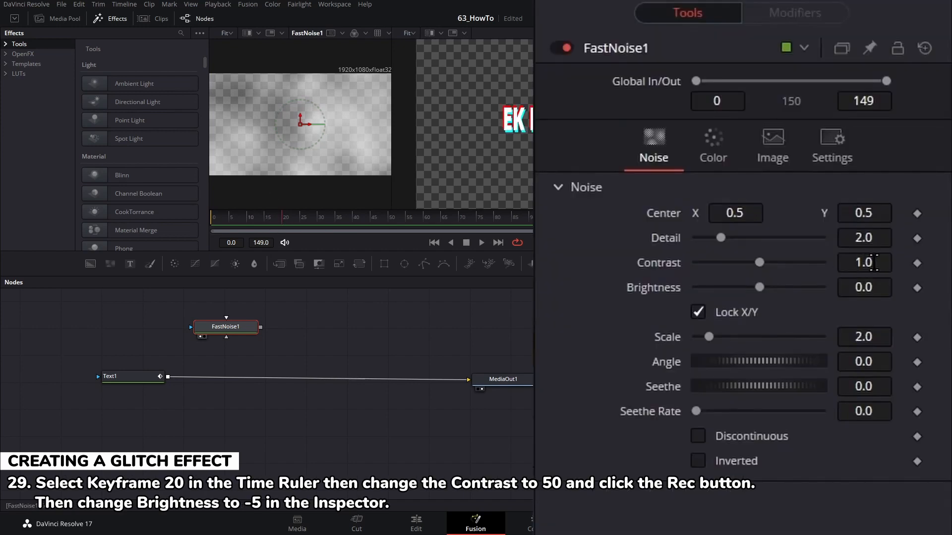
click(914, 173)
text(50)
key(Tab)
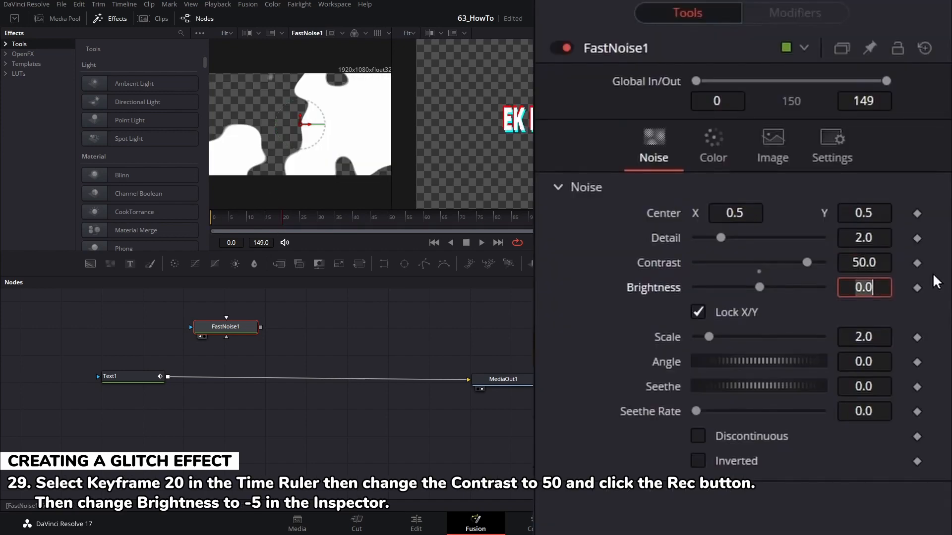
click(917, 264)
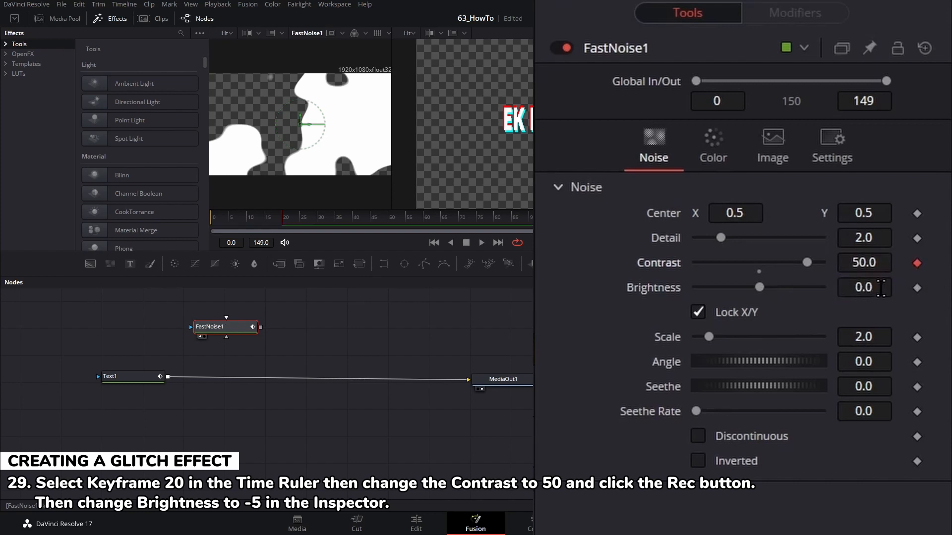
click(878, 288)
text(-5)
key(Return)
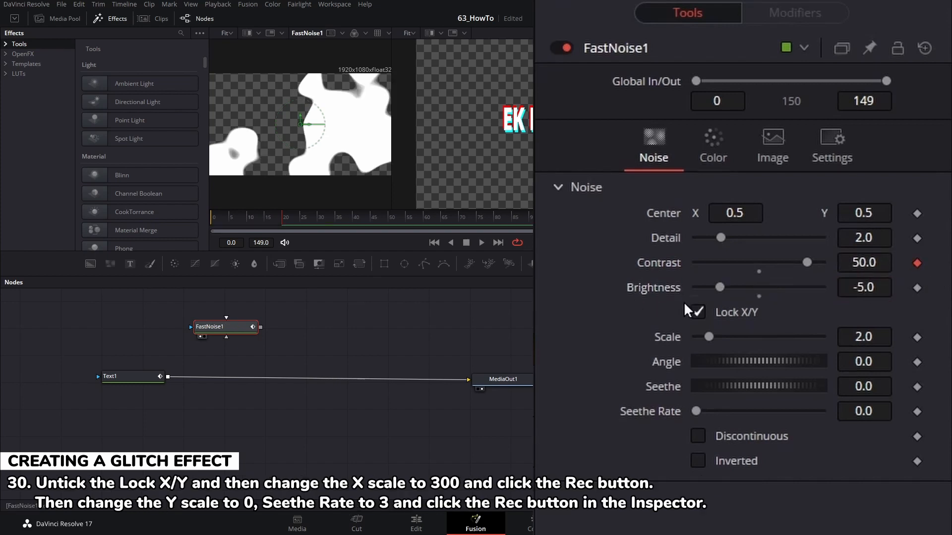
- Unlock FastNoise1's X/Y scale, then set X Scale to 300 with a keyframe and Y Scale to 0
click(697, 312)
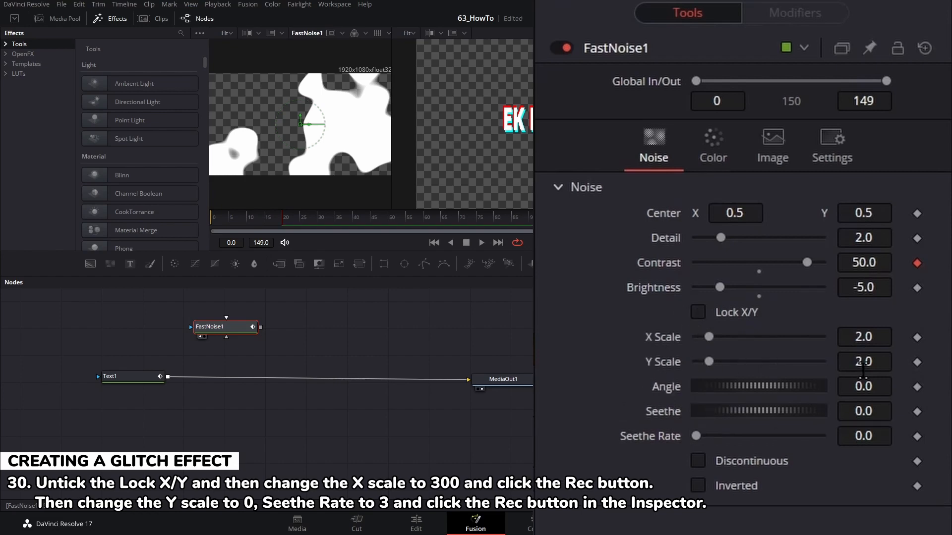
click(877, 333)
text(300)
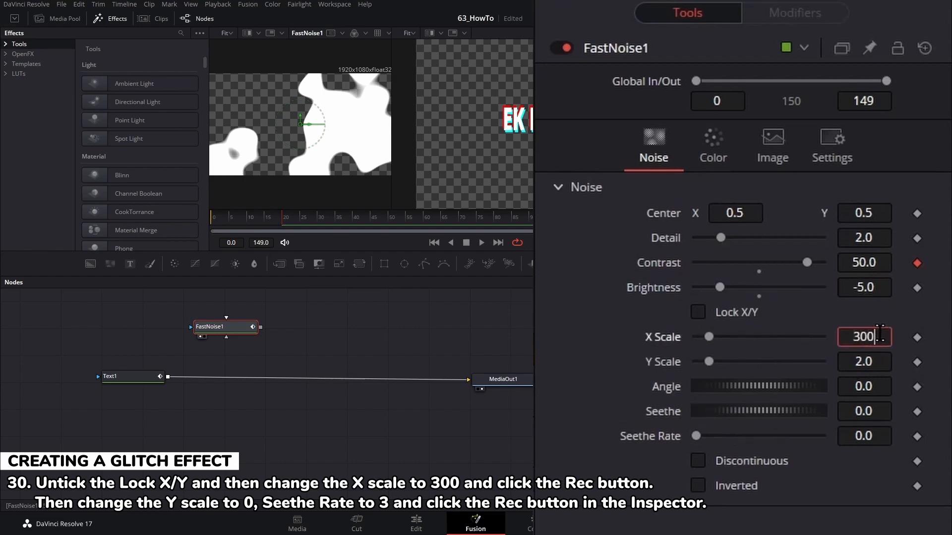
key(Tab)
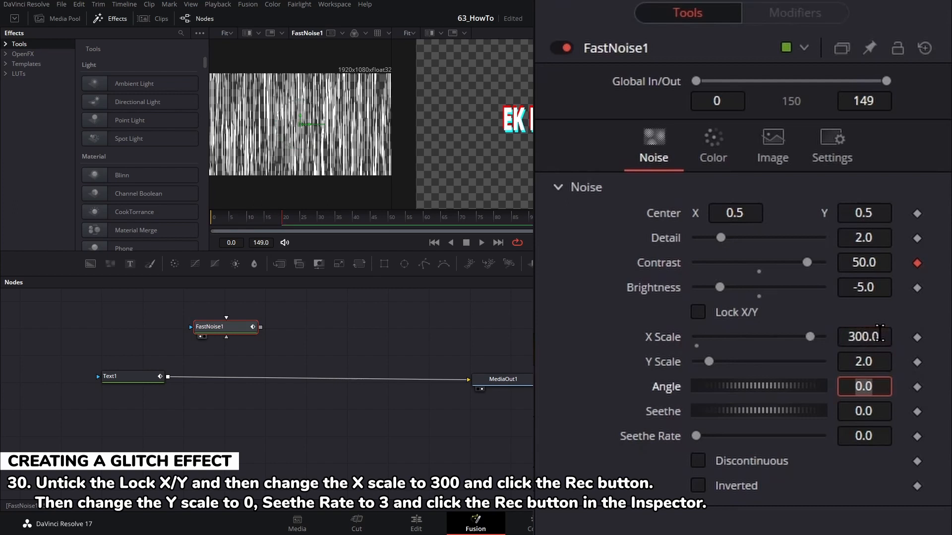
click(917, 337)
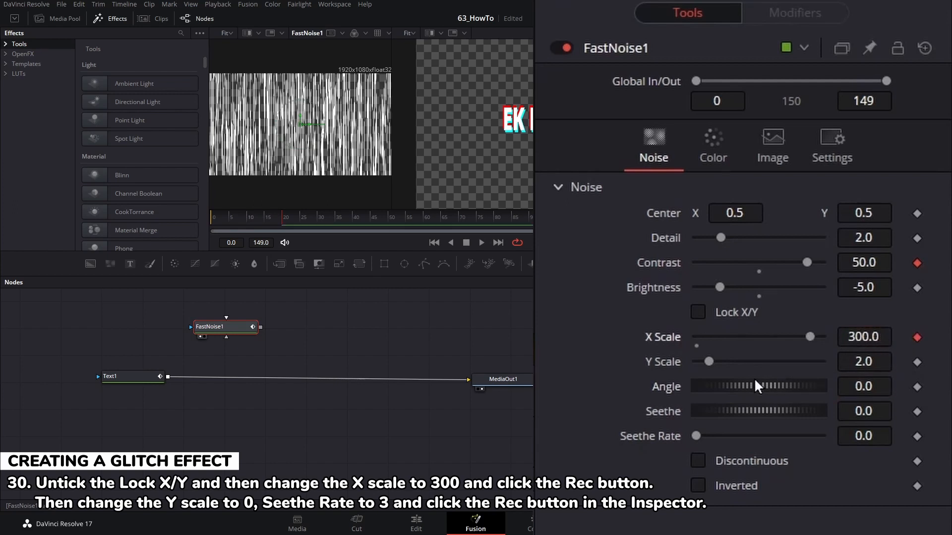
drag(710, 361, 644, 357)
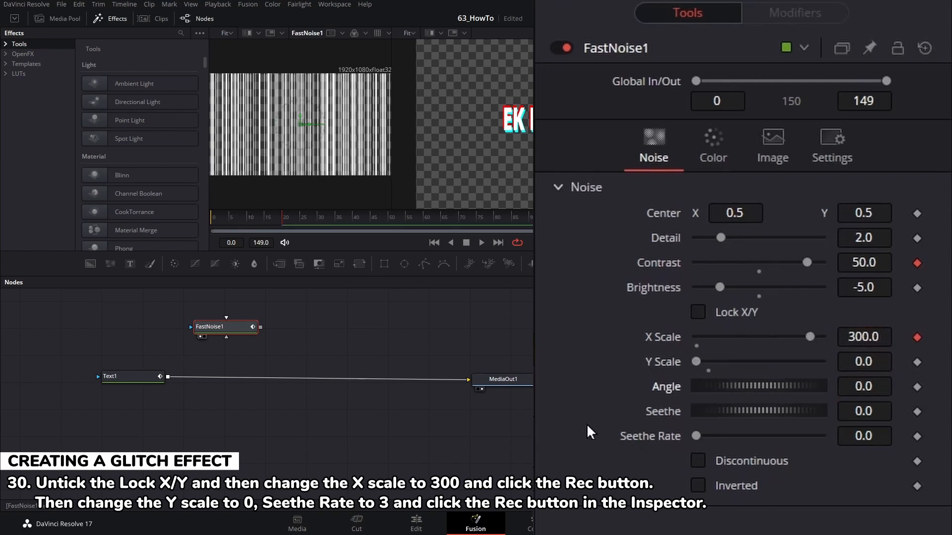
- Set FastNoise1's Seethe Rate to 3 and keyframe it at frame 20
click(877, 436)
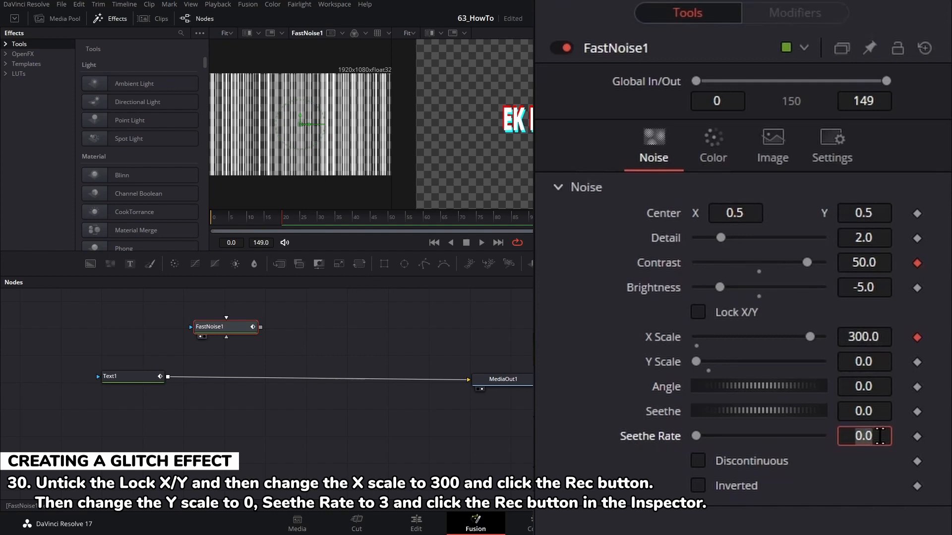
text(3)
key(Return)
click(917, 437)
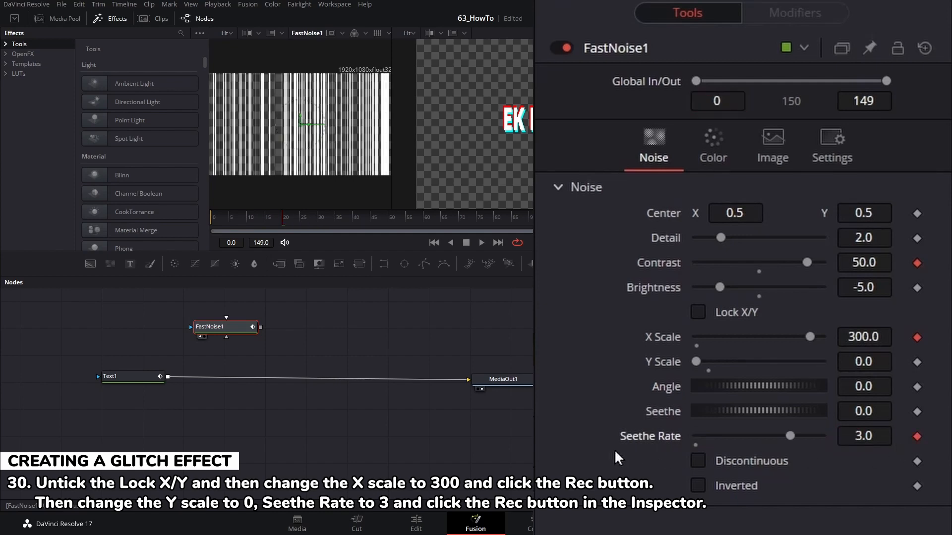
- At frame 60, set FastNoise1's Contrast to 1, X Scale to 0 and Seethe Rate to 0
click(424, 221)
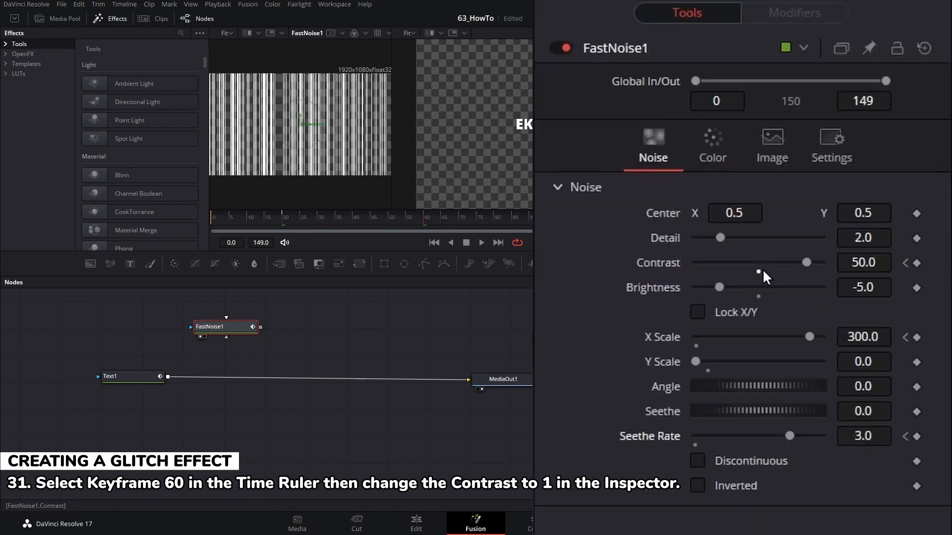
click(759, 274)
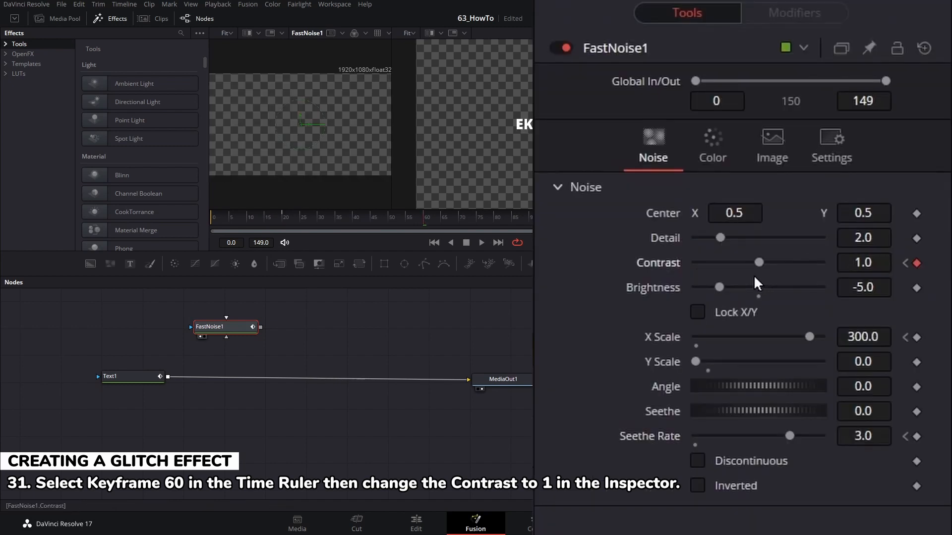
click(695, 347)
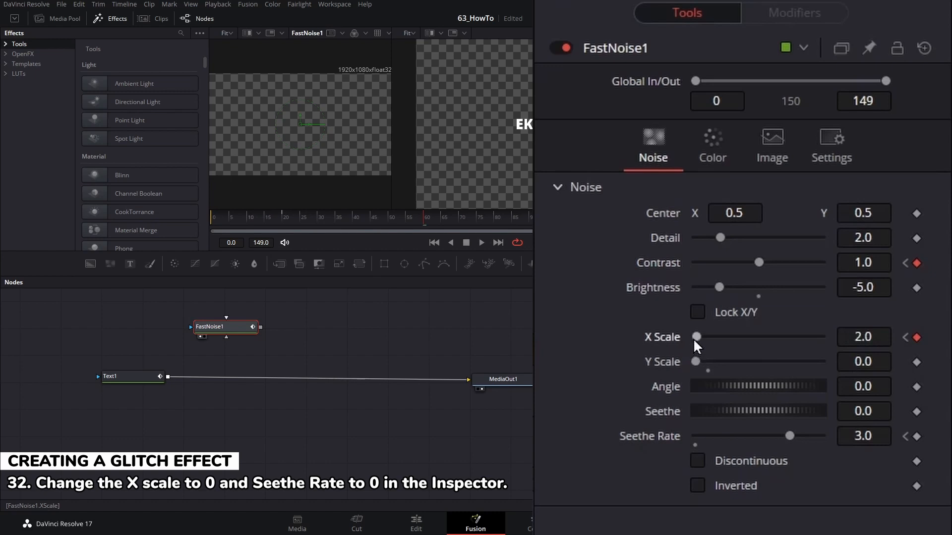
drag(695, 337, 664, 336)
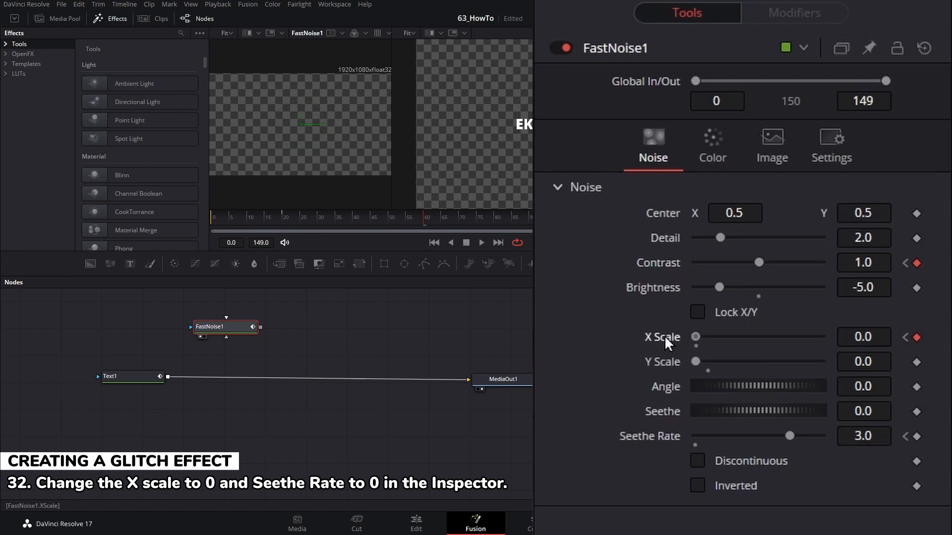
click(695, 446)
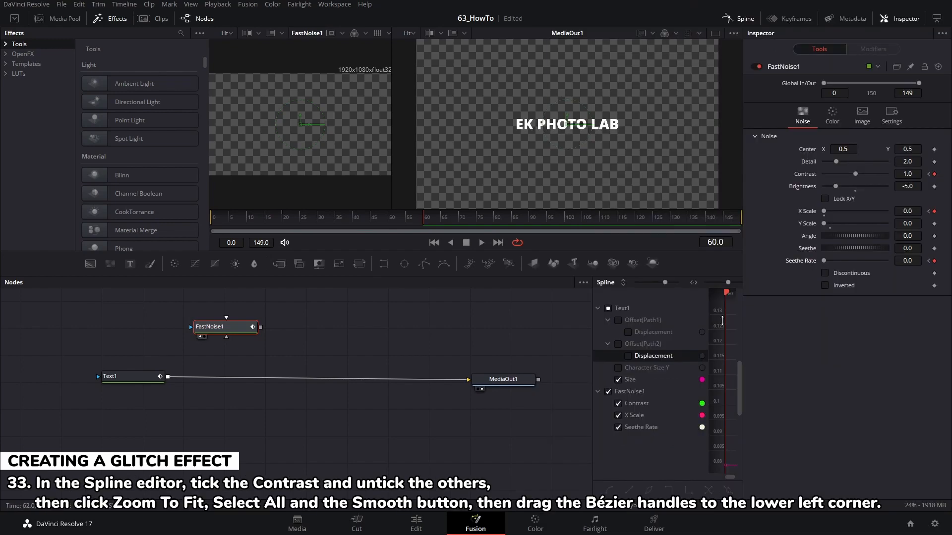
- Enlarge the Spline editor and leave only FastNoise1's Contrast curve active, fitted in the graph
drag(593, 325, 386, 328)
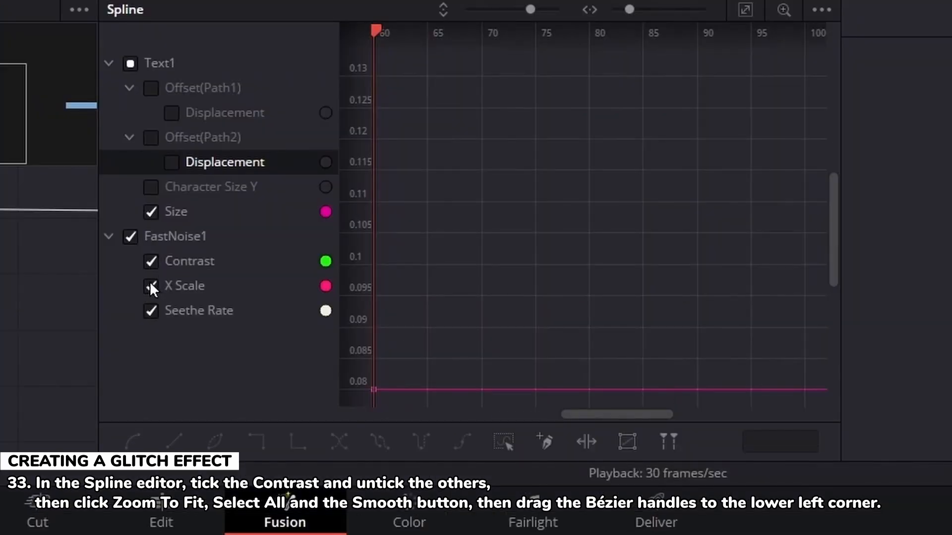
click(151, 286)
click(151, 311)
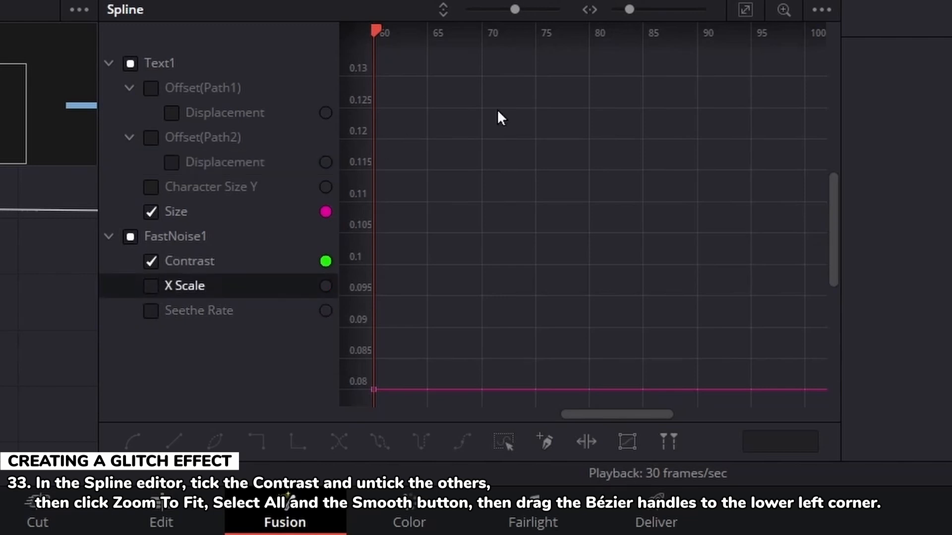
click(746, 9)
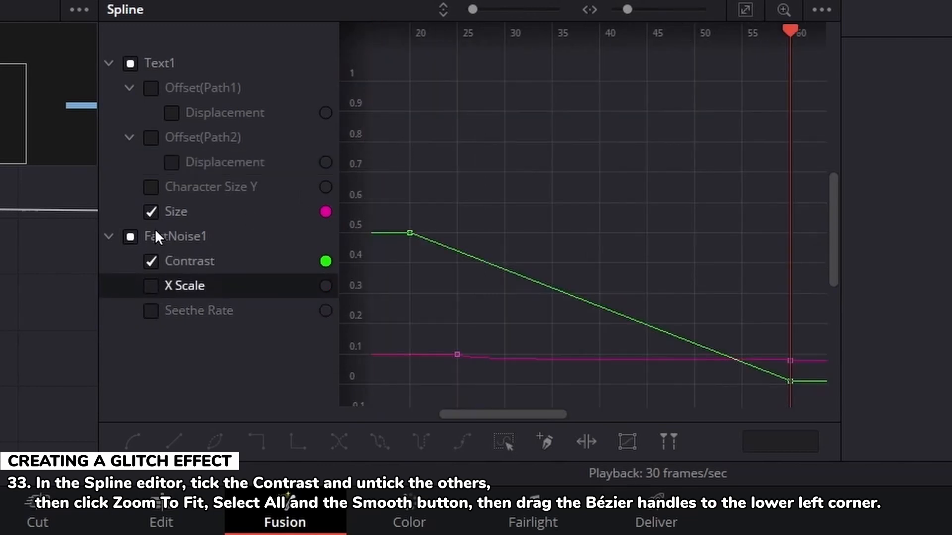
click(151, 212)
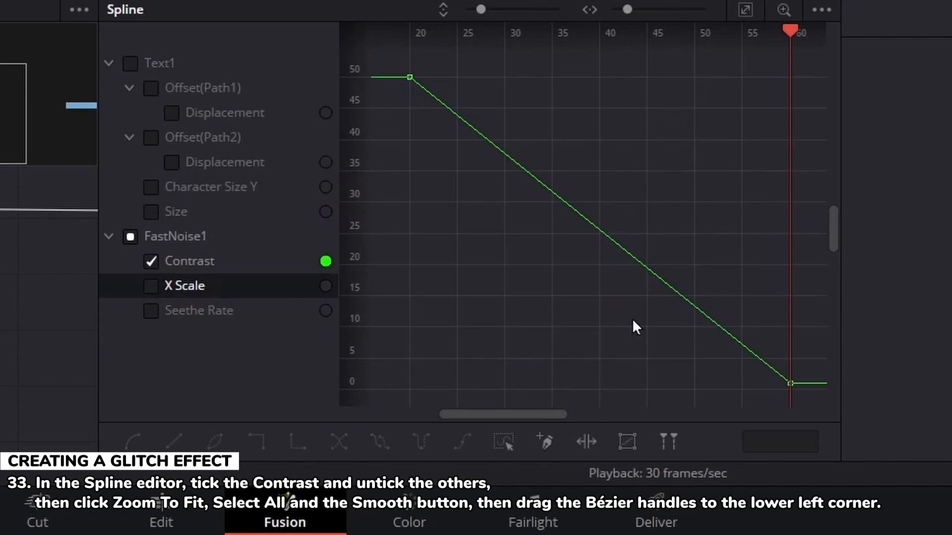
- Smooth the whole Contrast curve and pull both Bézier handles toward the lower-left corner for a steep initial drop
click(502, 443)
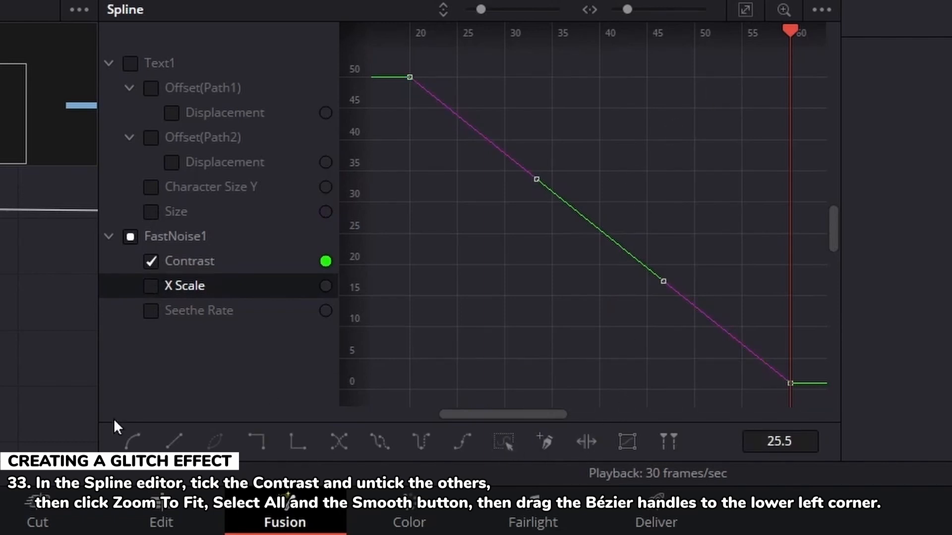
click(131, 441)
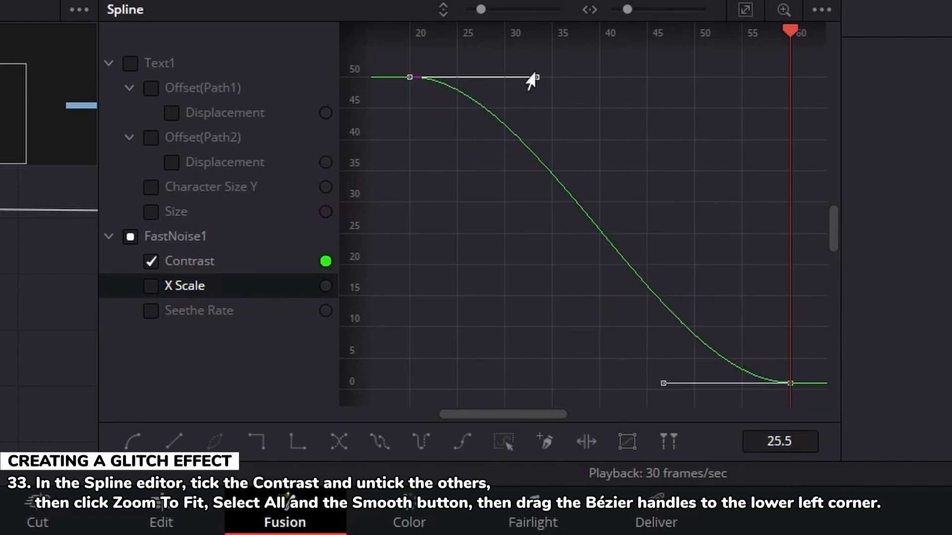
drag(536, 77, 410, 297)
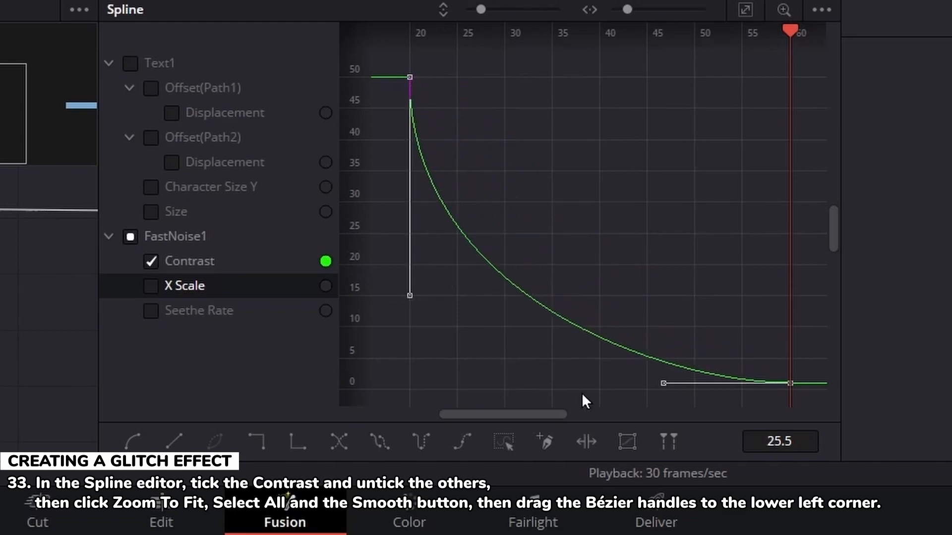
drag(663, 385, 563, 385)
- Show only FastNoise1's X Scale curve fitted in the graph, smooth it and bend its Bézier handles toward the lower-left corner
click(151, 261)
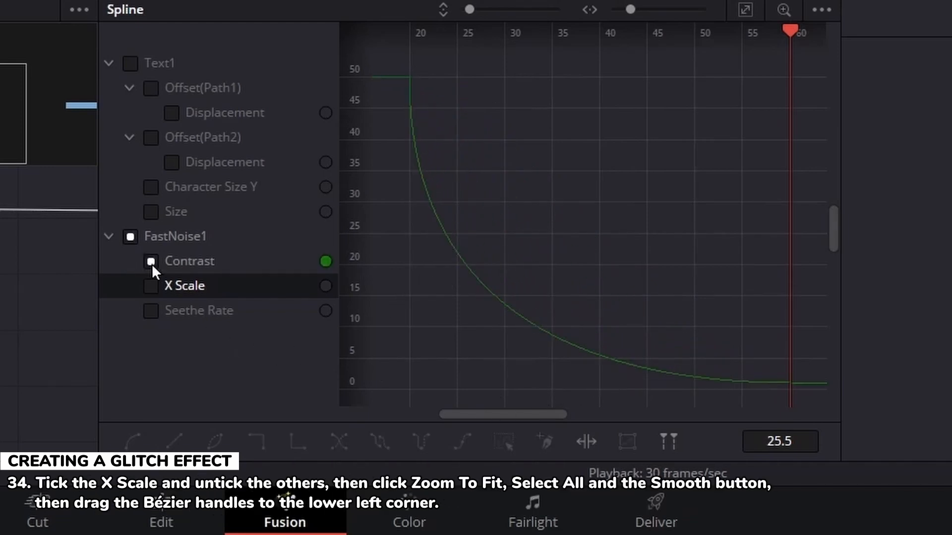
click(151, 286)
click(745, 8)
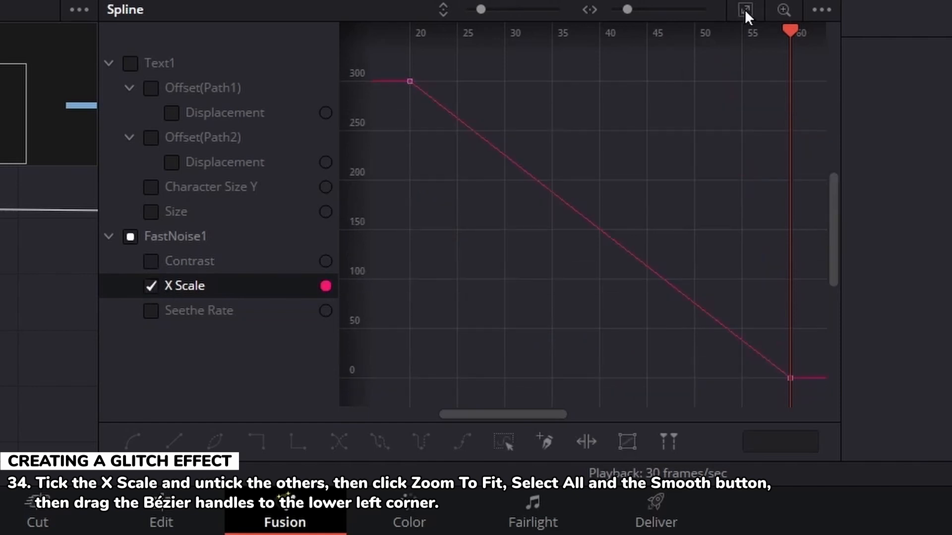
click(504, 442)
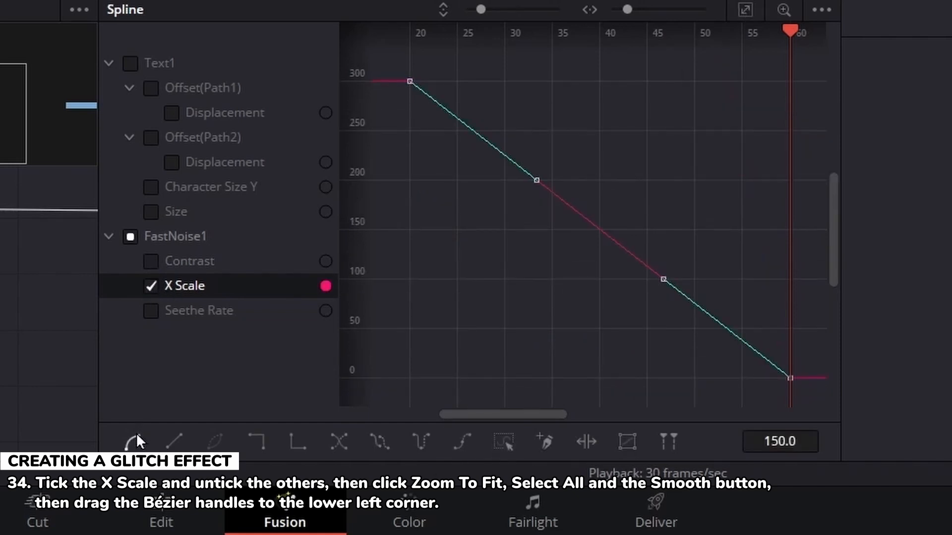
click(137, 440)
drag(535, 82, 400, 313)
drag(657, 387, 559, 390)
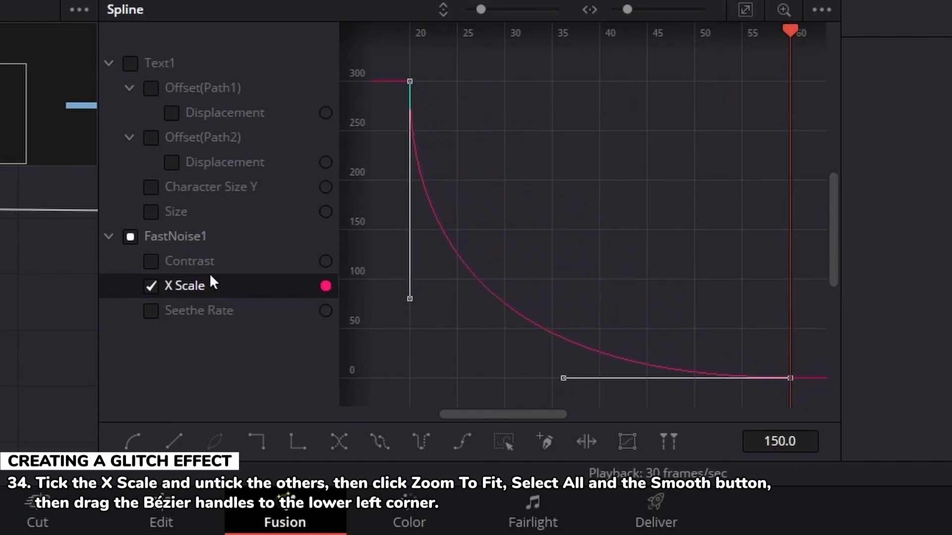
- Isolate and fit FastNoise1's Seethe Rate curve, smooth it and pull its Bézier handles as far toward the lower-left corner as possible
click(151, 287)
click(150, 311)
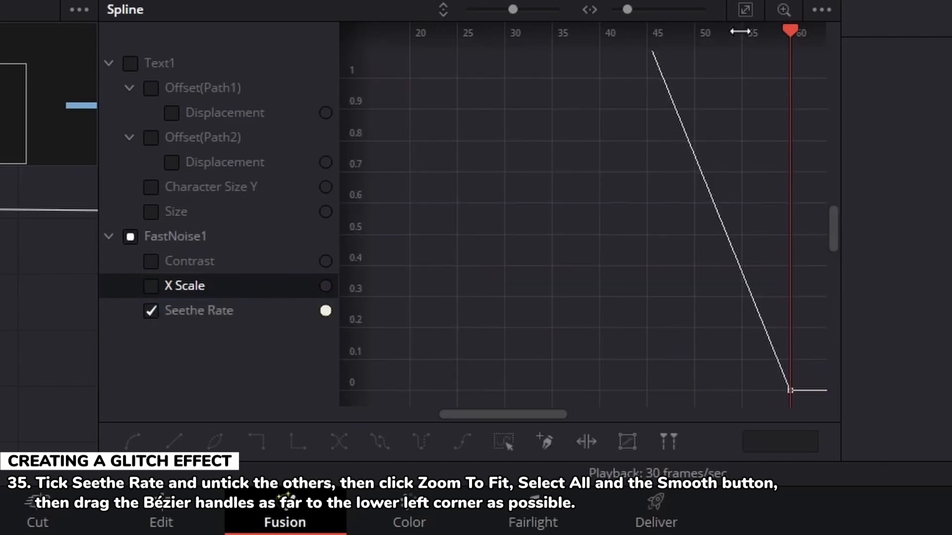
click(745, 10)
click(501, 441)
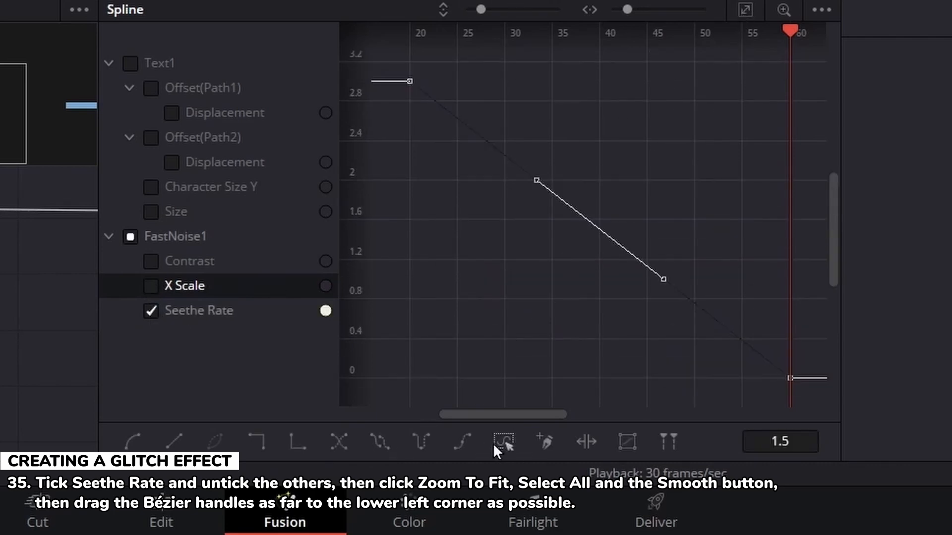
click(127, 437)
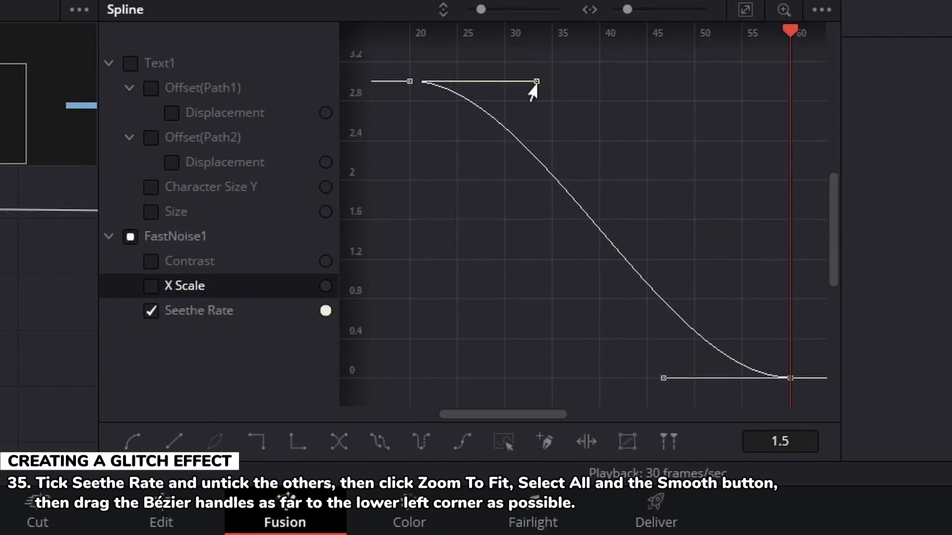
drag(531, 87, 398, 365)
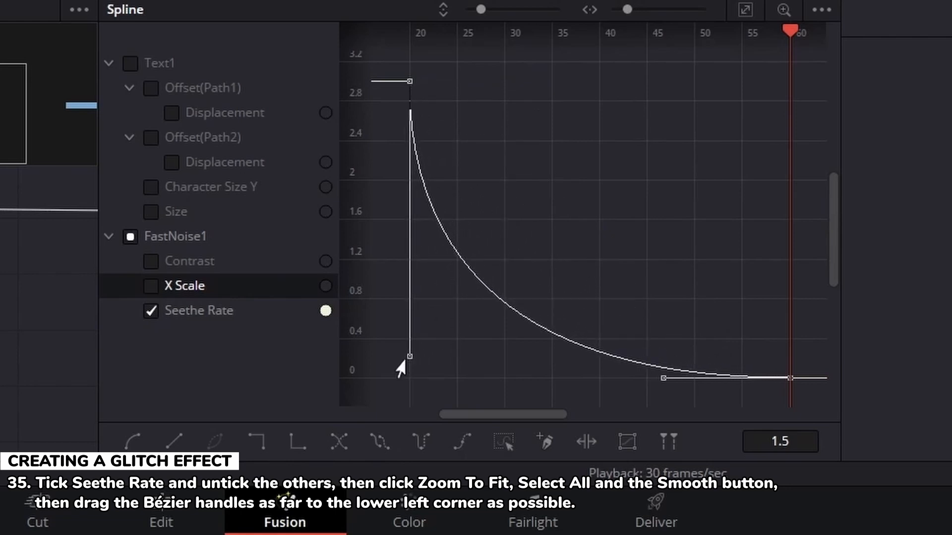
drag(654, 383, 429, 384)
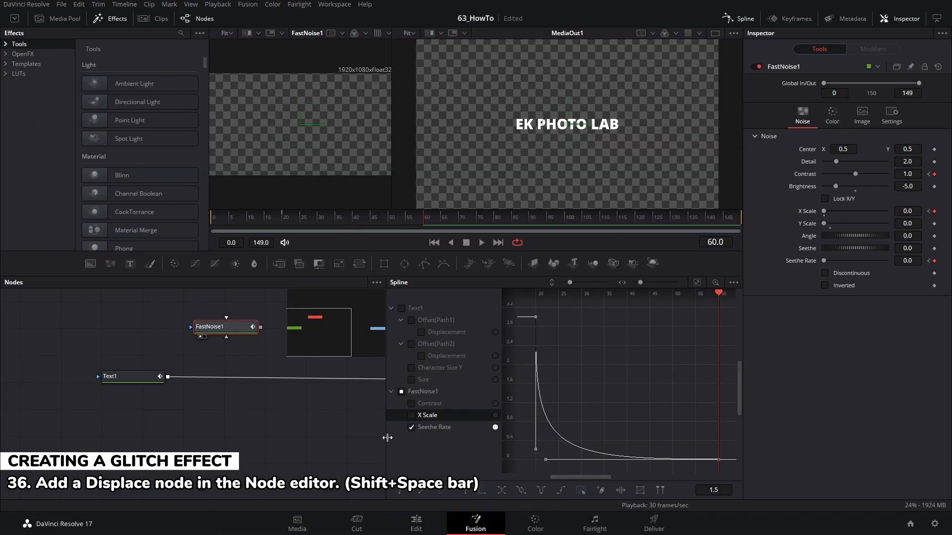
- Widen the node editor, add a Displace node and place it below FastNoise1
drag(99, 333, 493, 336)
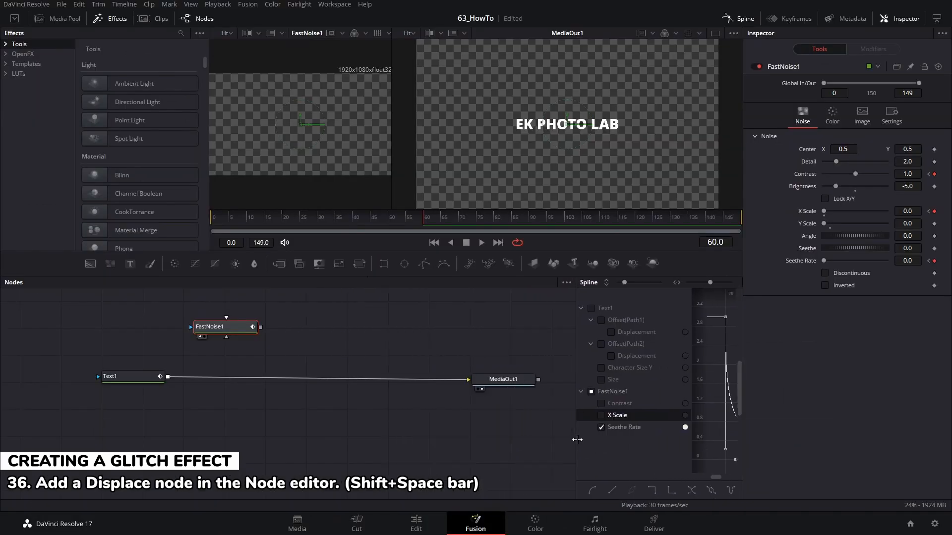
click(325, 332)
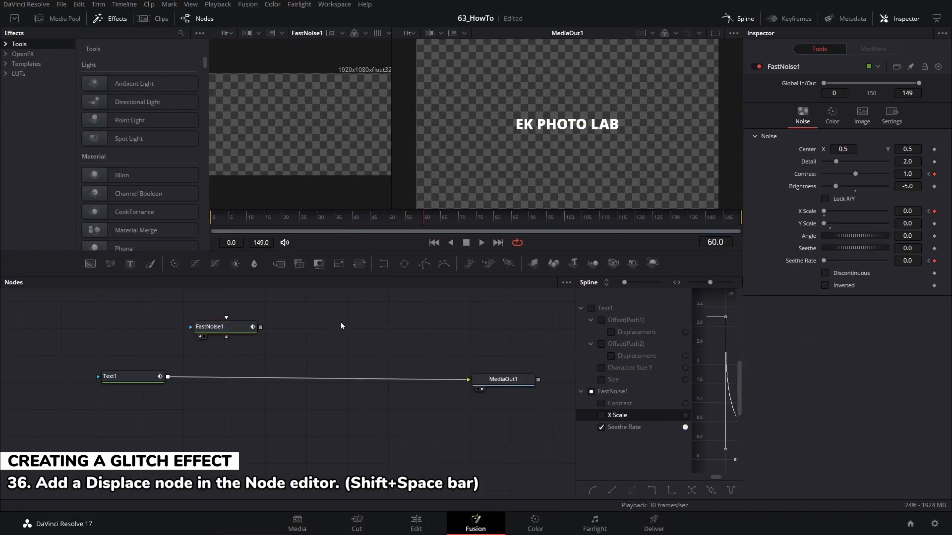
key(shift+space)
text(dis)
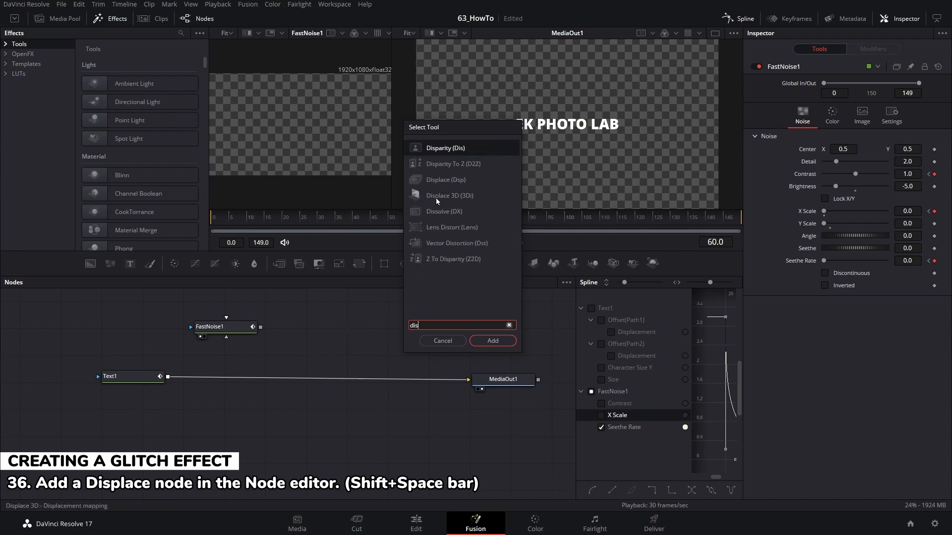
text(place)
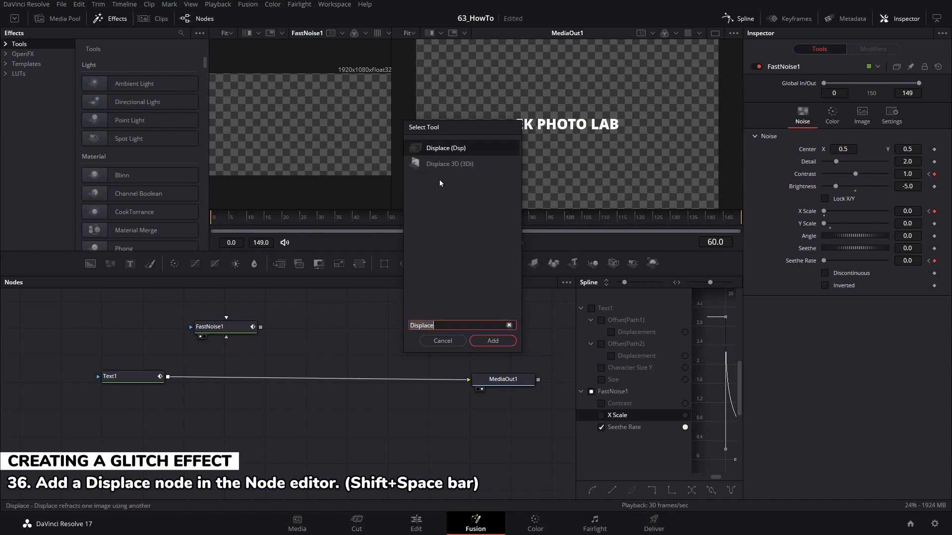
click(484, 340)
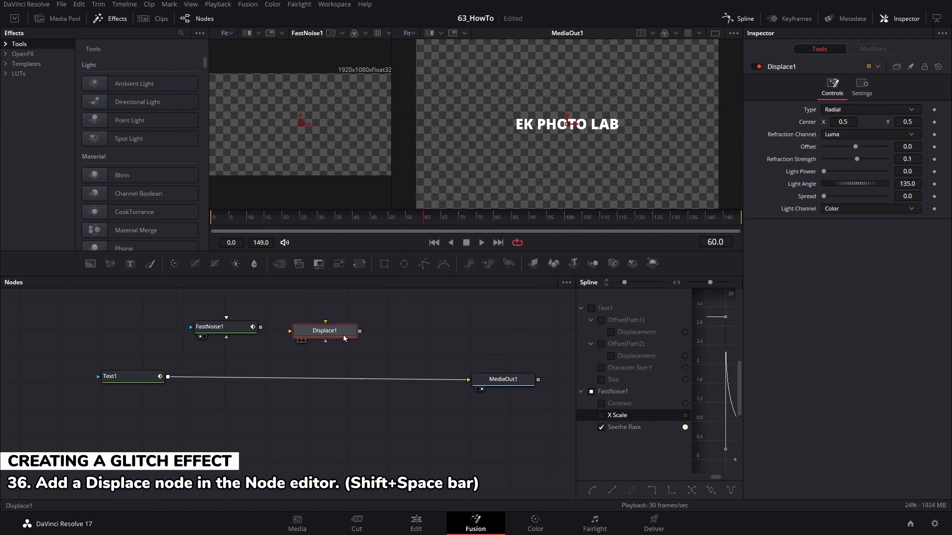
drag(325, 354, 242, 362)
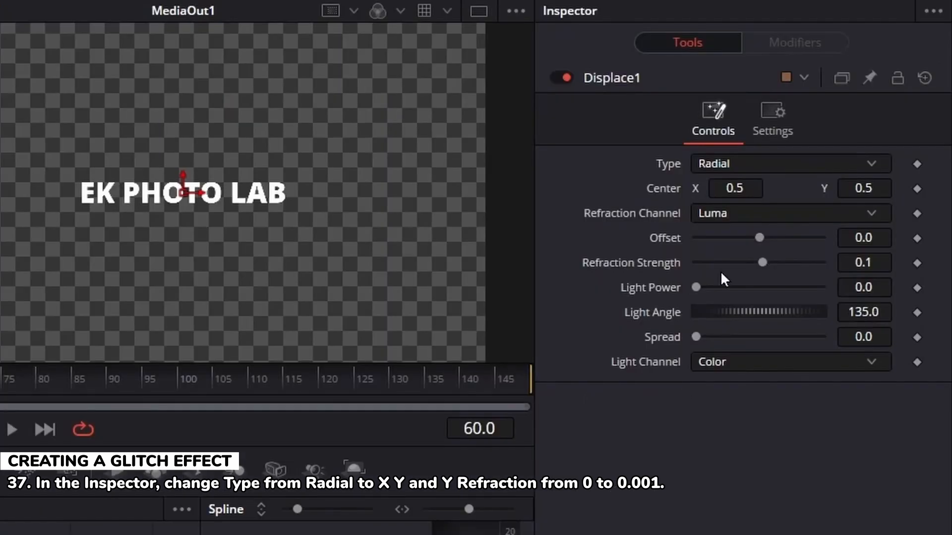
- Set Displace1's Type to X Y and its Y Refraction to 0.001
click(875, 163)
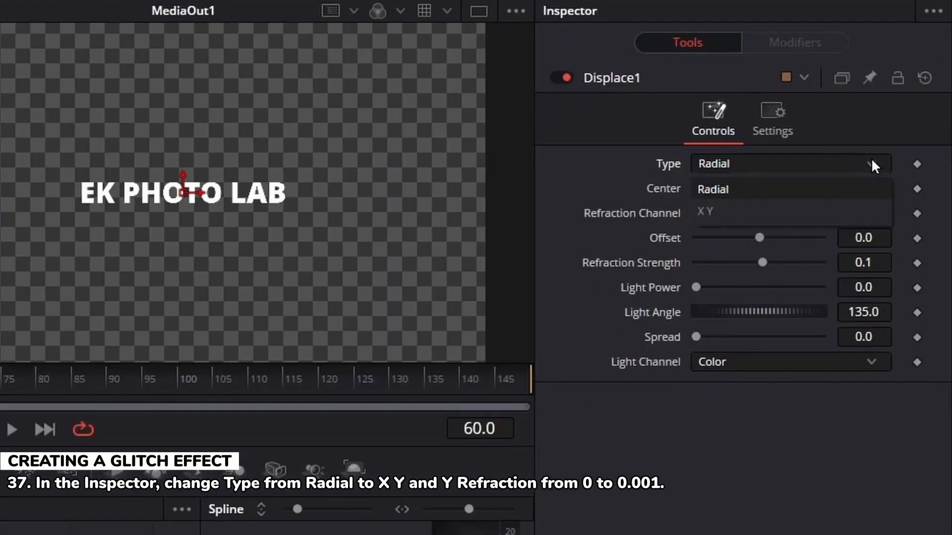
click(834, 212)
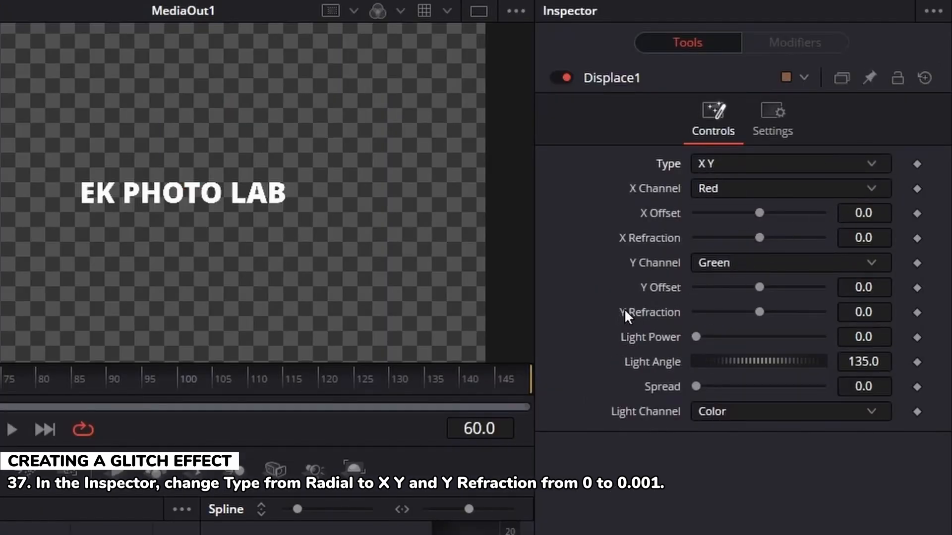
click(876, 313)
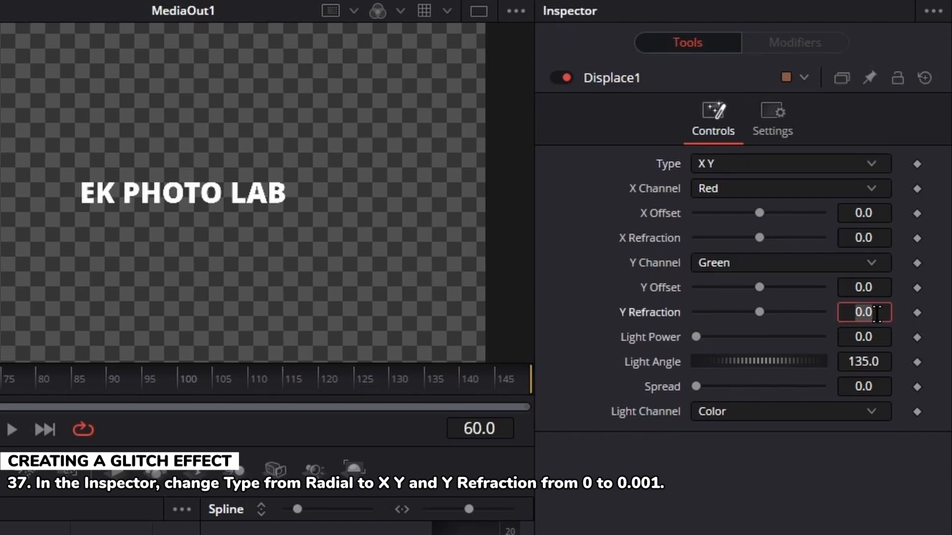
text(0.001)
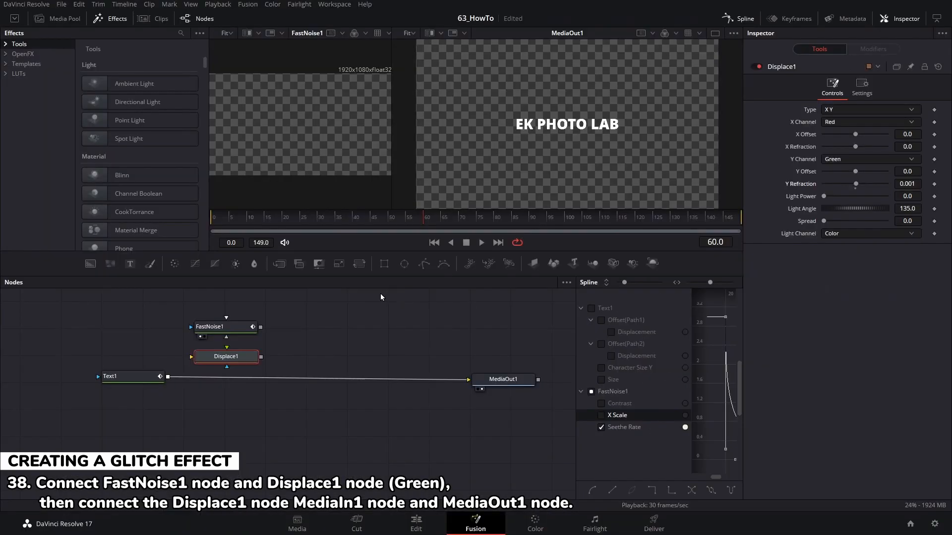
- Connect FastNoise1 to Displace1's green input, insert Displace1 between Text1 and MediaOut1, and line both nodes up with the chain
drag(260, 327, 226, 349)
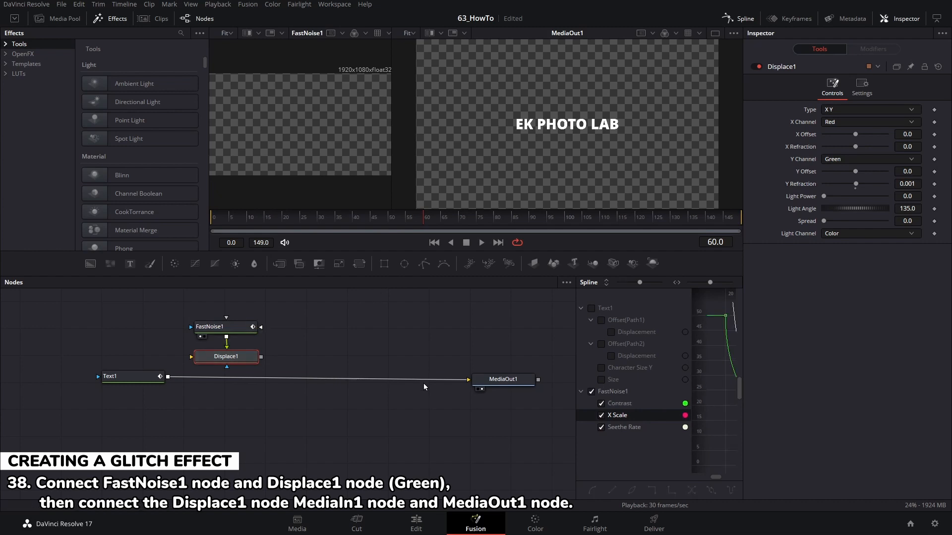
drag(430, 379, 193, 356)
drag(260, 358, 489, 382)
drag(193, 303, 227, 381)
click(309, 341)
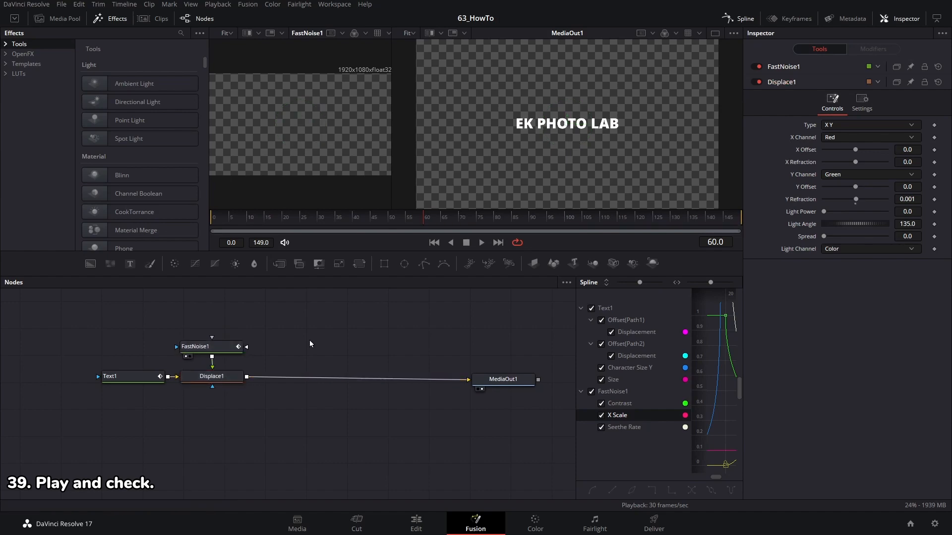
- Play the composition from the first frame to check the glitch effect on the title
click(435, 242)
click(479, 243)
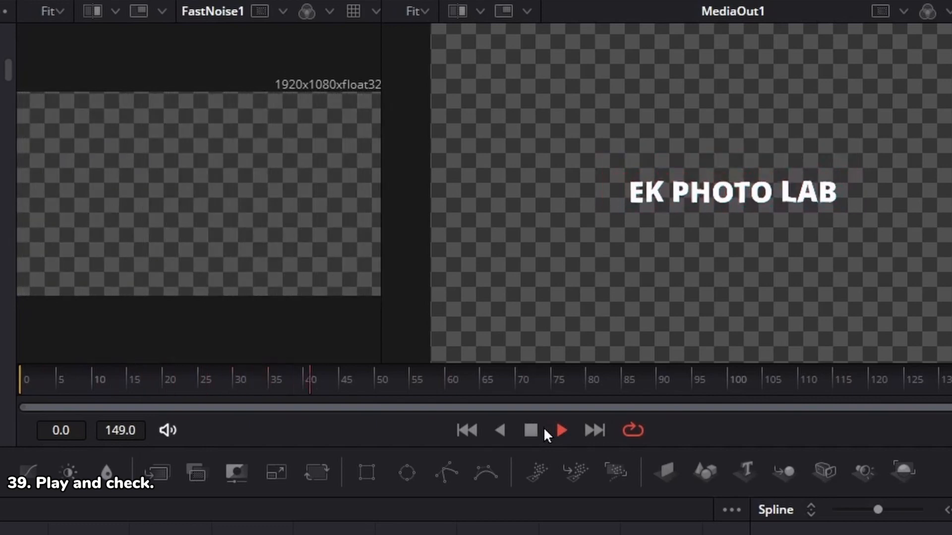
click(534, 429)
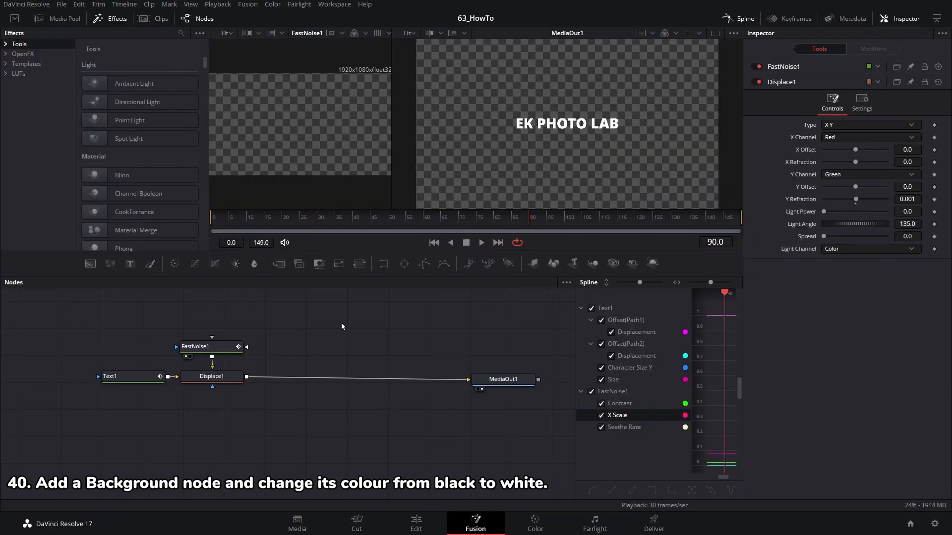
- Add an unconnected Background node above the node chain and set its colour to white (#ffffff)
click(90, 263)
mouse_move(327, 325)
mouse_down()
mouse_move(317, 354)
mouse_move(316, 339)
mouse_up()
click(851, 168)
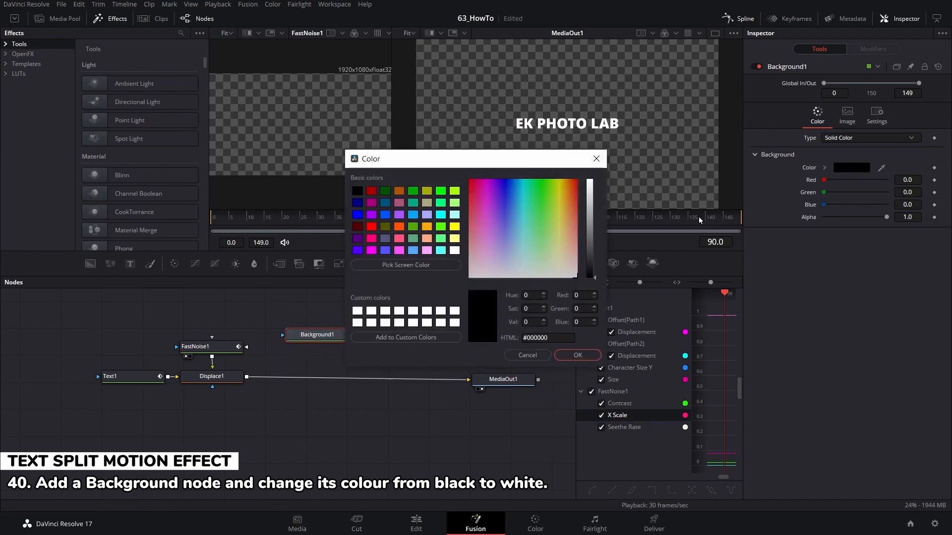
click(595, 276)
drag(595, 280, 595, 180)
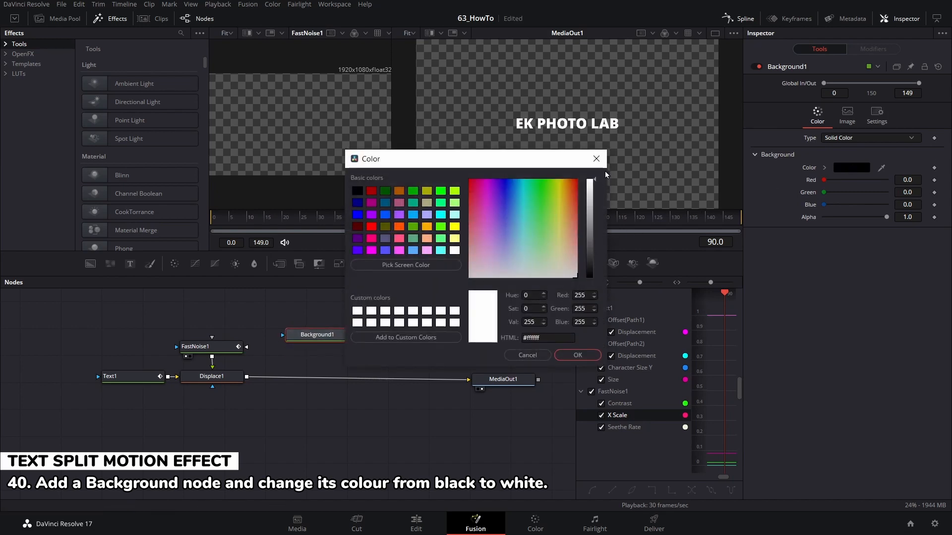
click(576, 356)
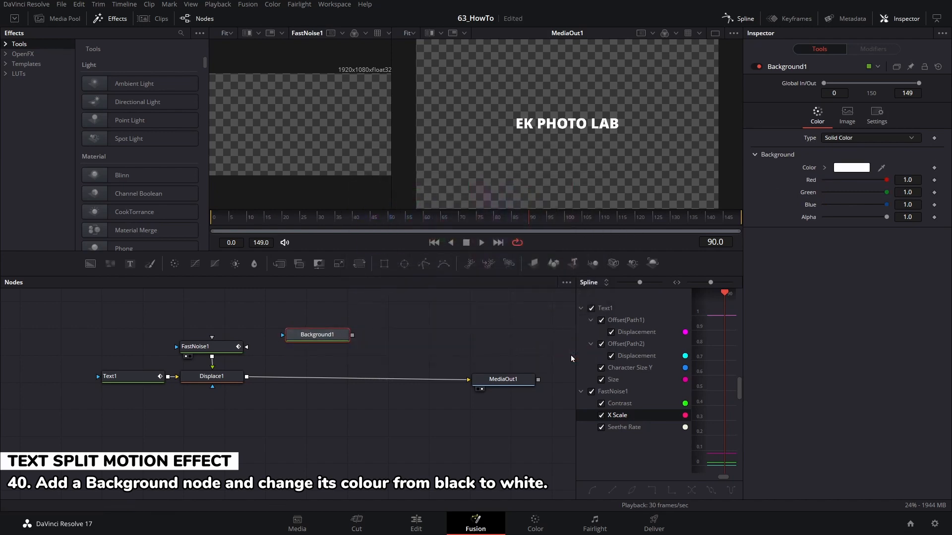
- Add a Rectangle mask to Background1 with Width 0.055, Height 1.0 and Center X 0.353, over the title's first characters
click(382, 261)
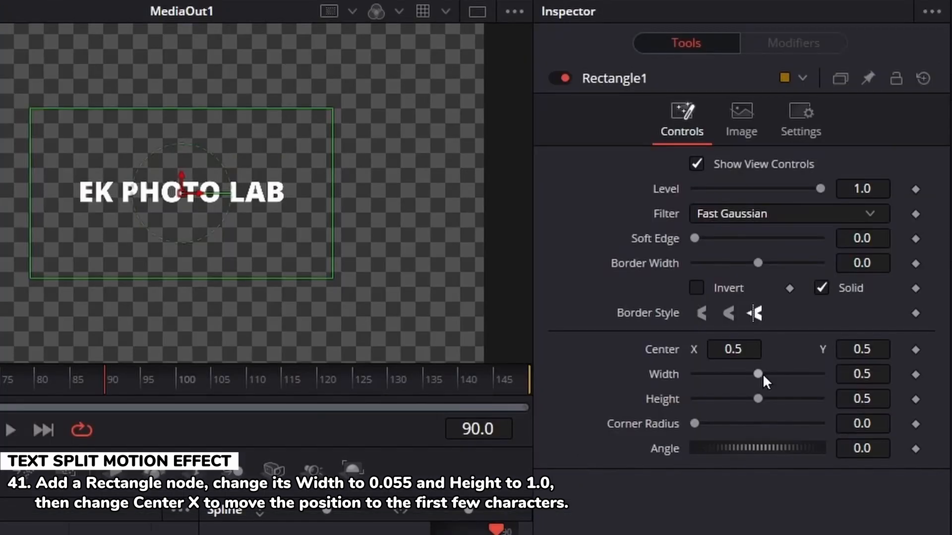
drag(763, 374, 697, 369)
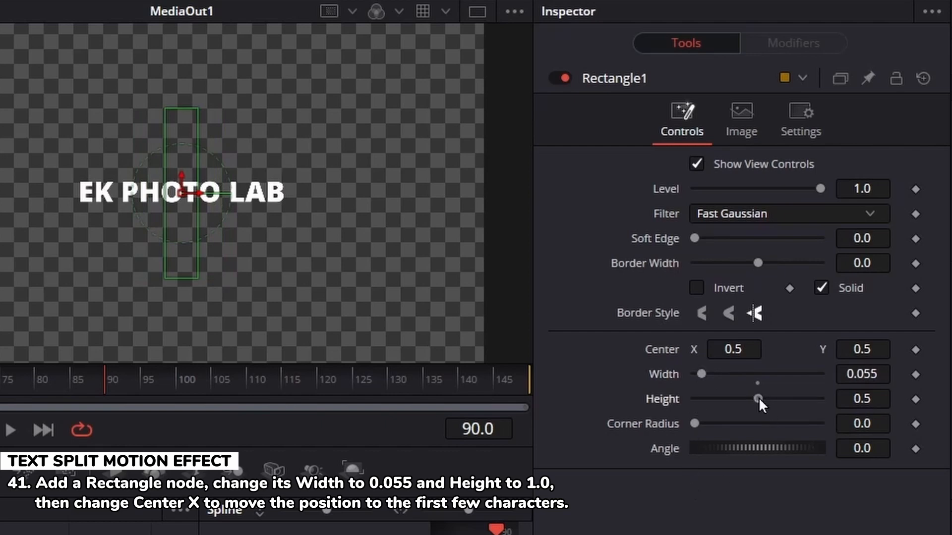
drag(759, 397, 830, 400)
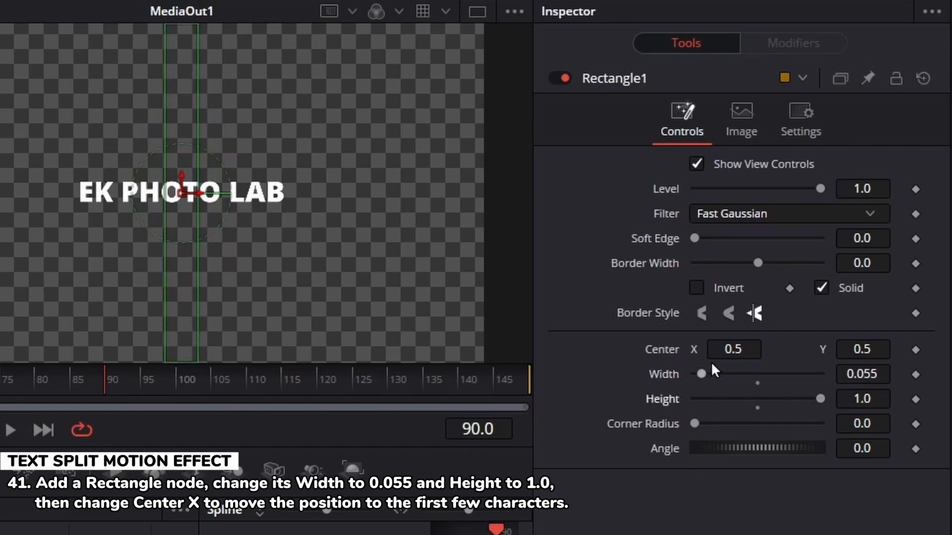
drag(733, 349, 692, 349)
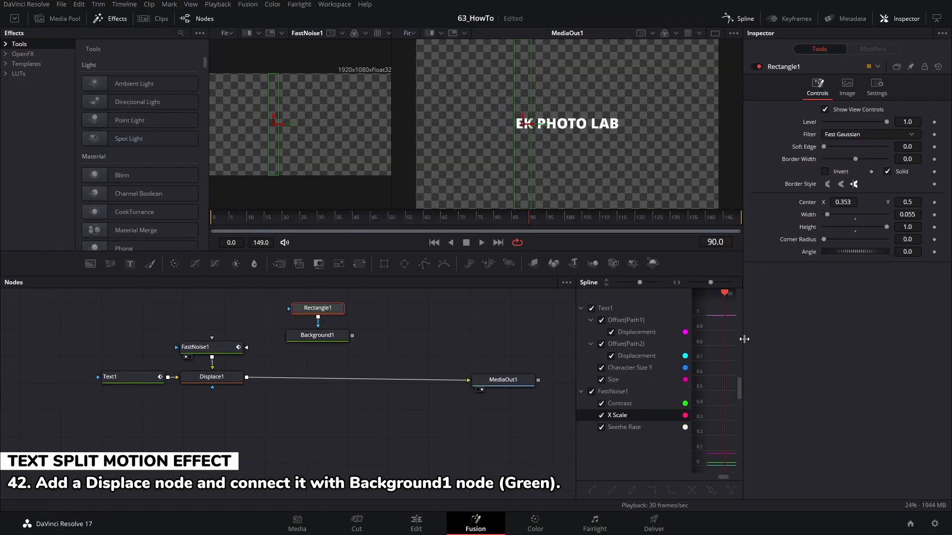
- Add a second Displace node below Background1 and connect Background1 to its green input
click(382, 317)
key(shift+space)
text(Displace)
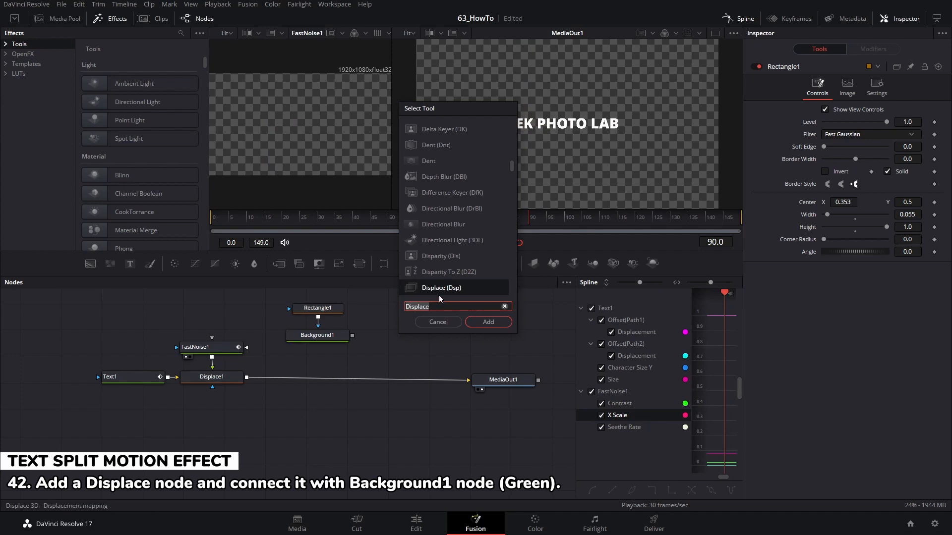
click(482, 321)
drag(385, 317, 324, 368)
mouse_move(325, 345)
mouse_down()
mouse_move(327, 363)
mouse_move(333, 352)
mouse_move(319, 352)
mouse_move(322, 334)
mouse_up()
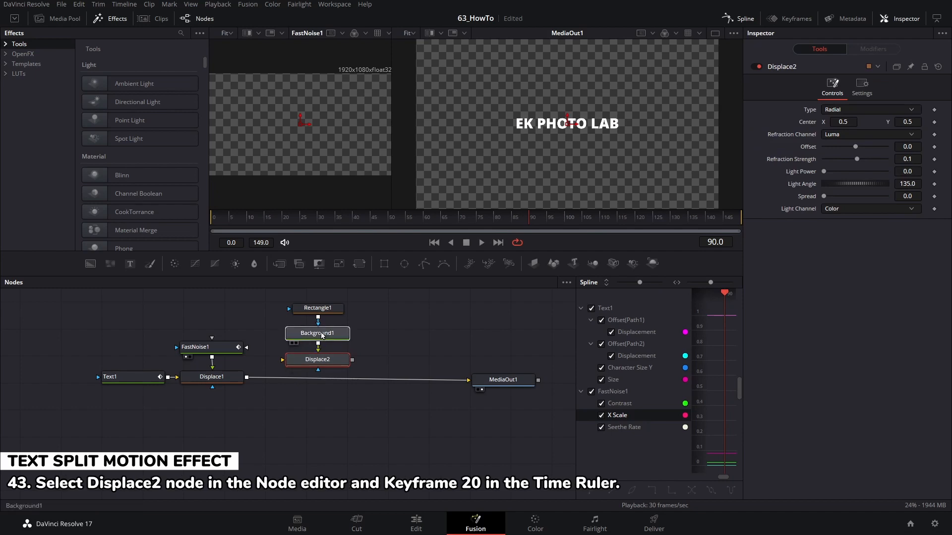
- Move the playhead to frame 20 and change the Displace2 node's Type to X Y
click(312, 359)
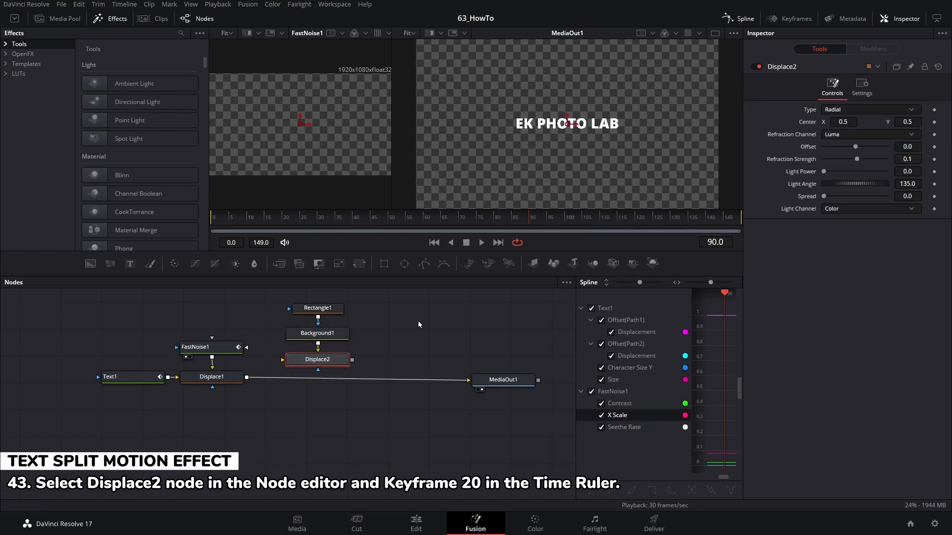
click(282, 219)
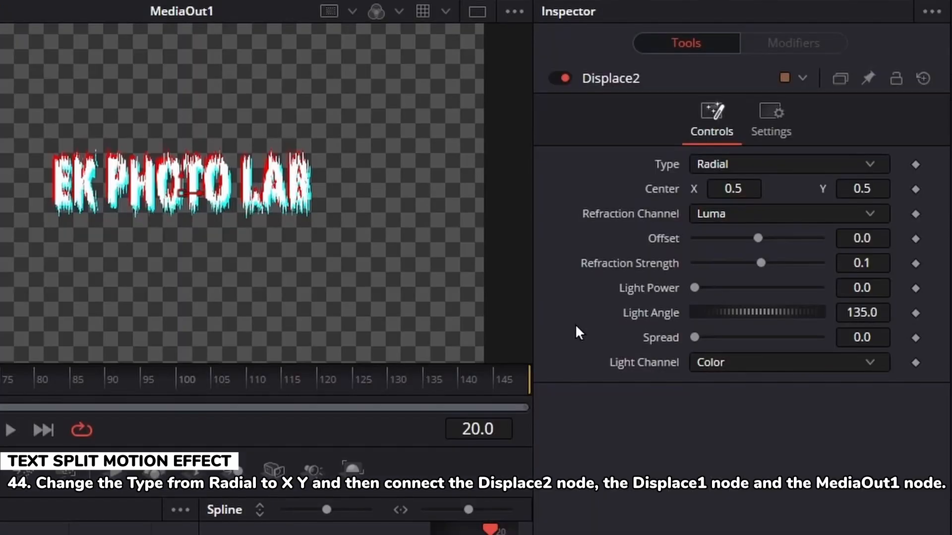
click(872, 165)
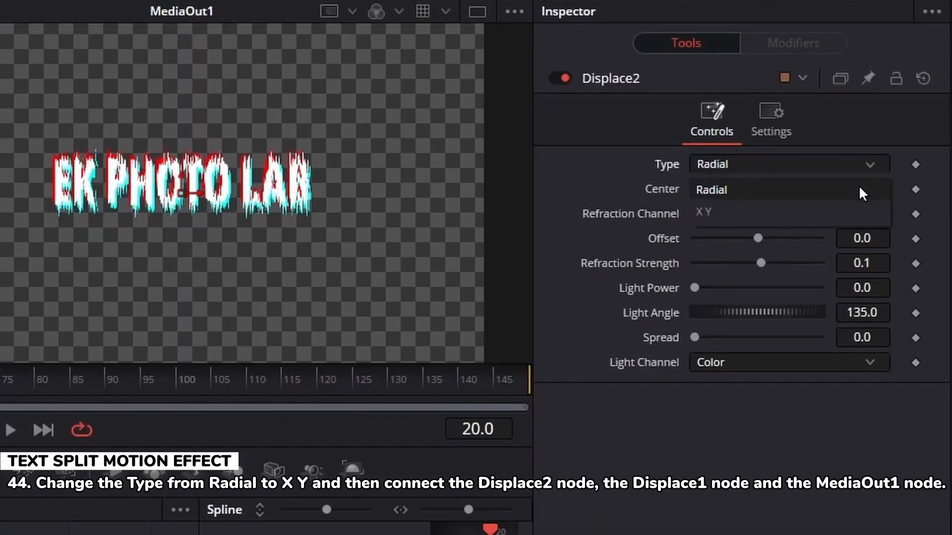
click(857, 209)
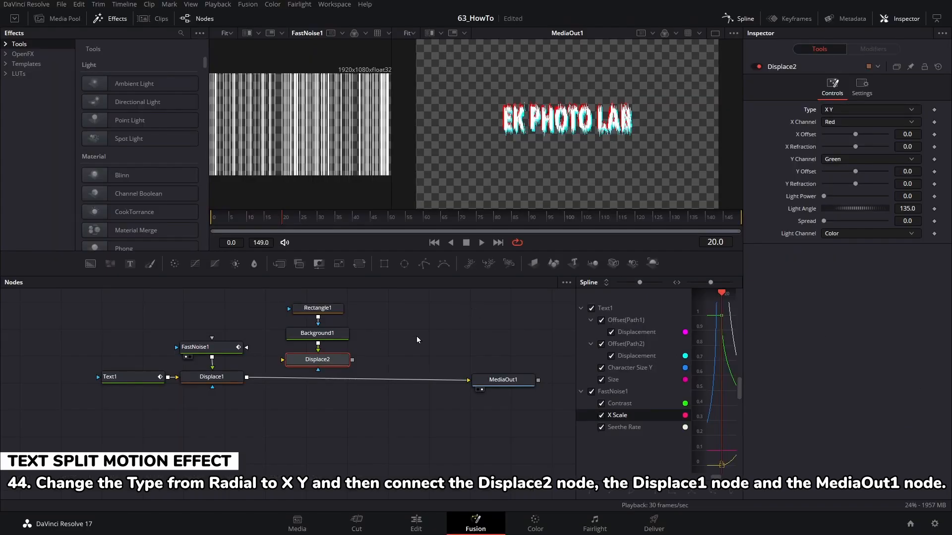
- Route Displace1 through Displace2 into MediaOut1 and line up Displace2 with its Background1 and Rectangle1 nodes in the main chain
drag(465, 380, 284, 363)
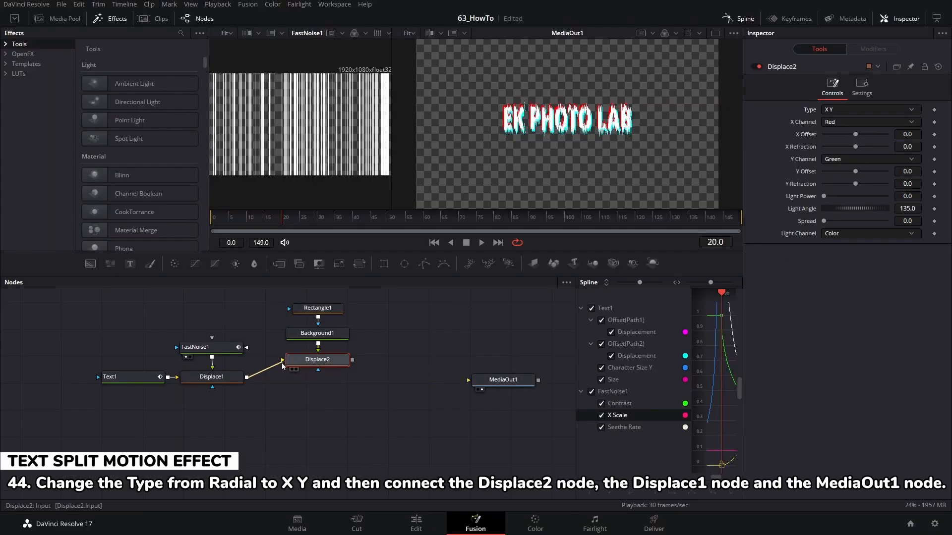
drag(352, 360, 483, 387)
drag(270, 302, 331, 371)
drag(326, 363, 302, 383)
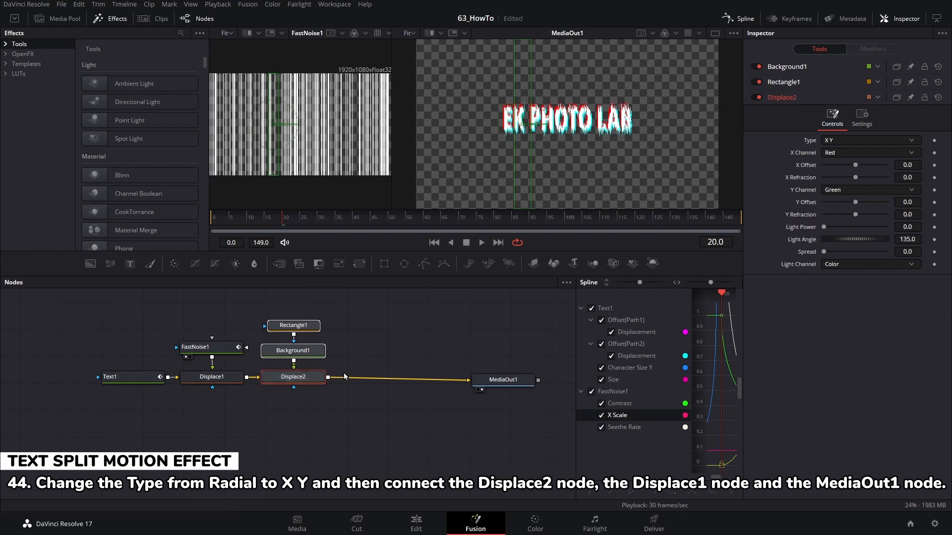
click(385, 342)
- Keyframe Displace2's Y Refraction at -0.057 on frame 20 and 0.0 on frame 60
click(307, 377)
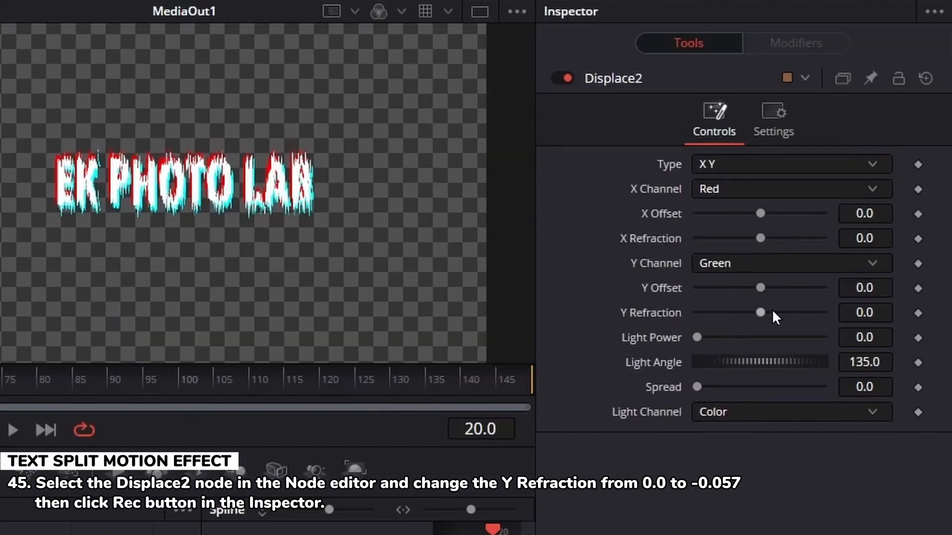
drag(877, 313, 811, 313)
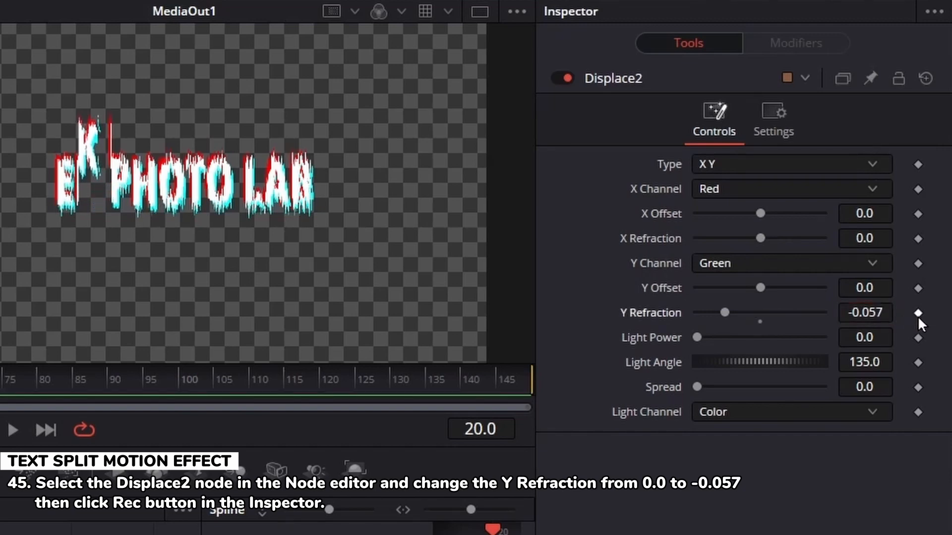
click(918, 317)
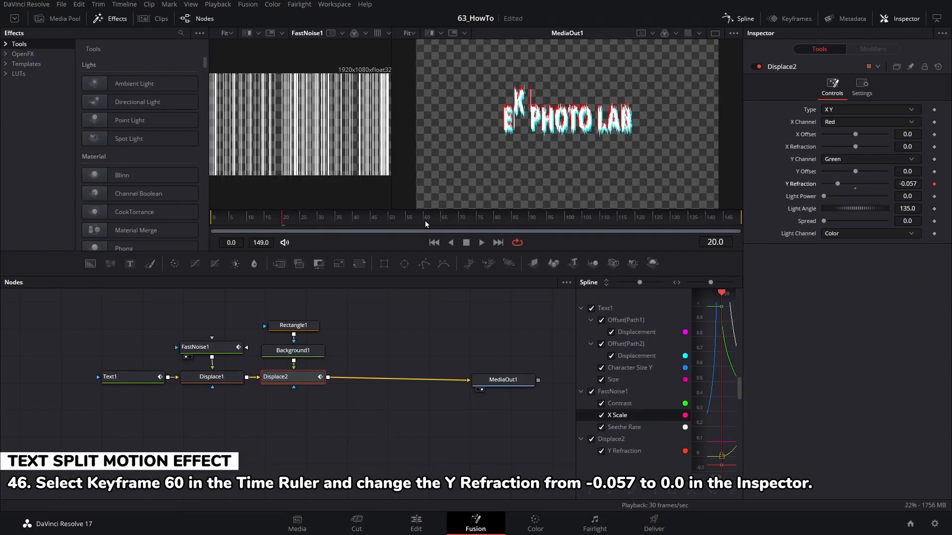
click(425, 221)
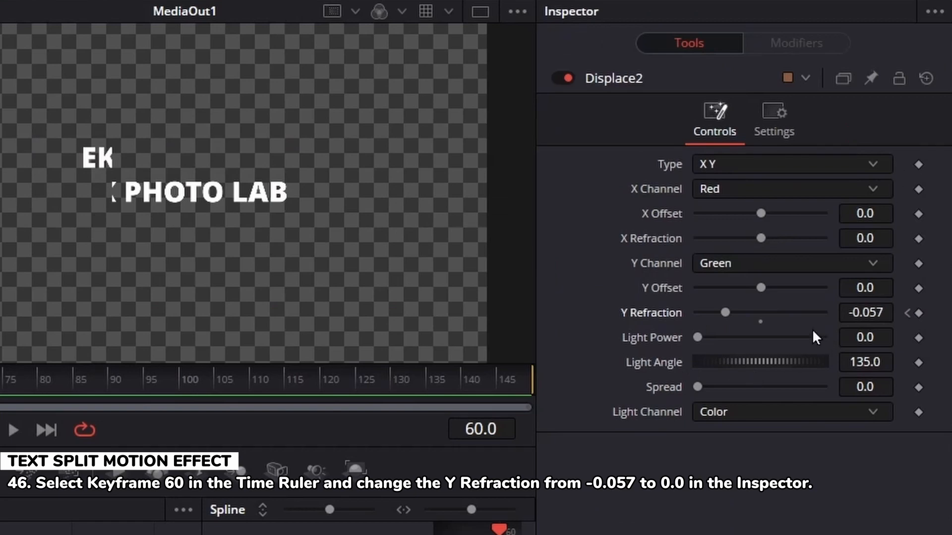
click(760, 322)
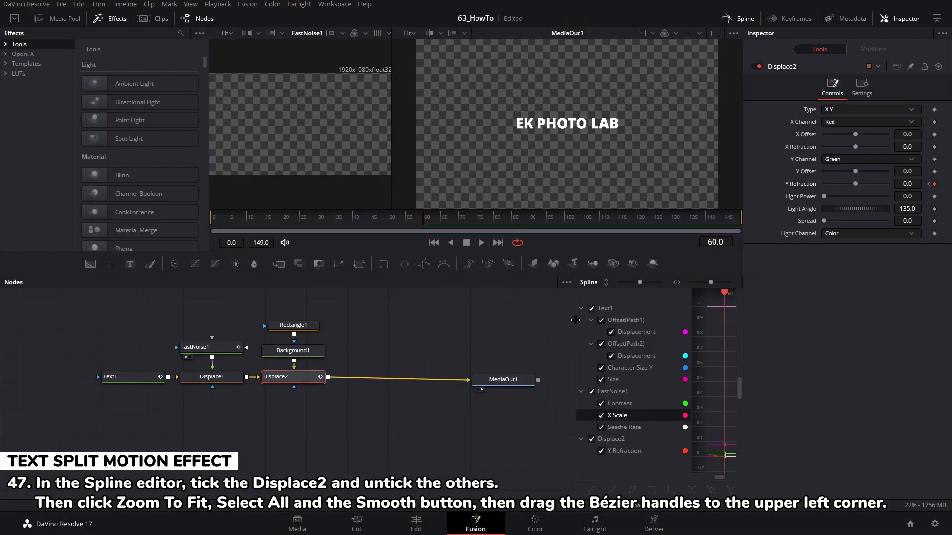
- Show only Displace2's curve in the enlarged Spline editor by excluding Text1 and FastNoise1, and fit it to the view
drag(575, 320, 375, 323)
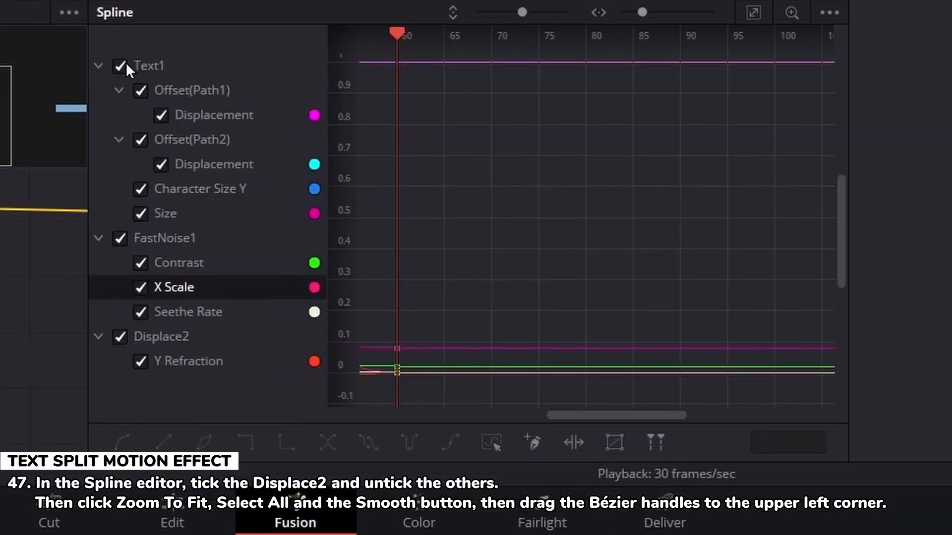
click(391, 307)
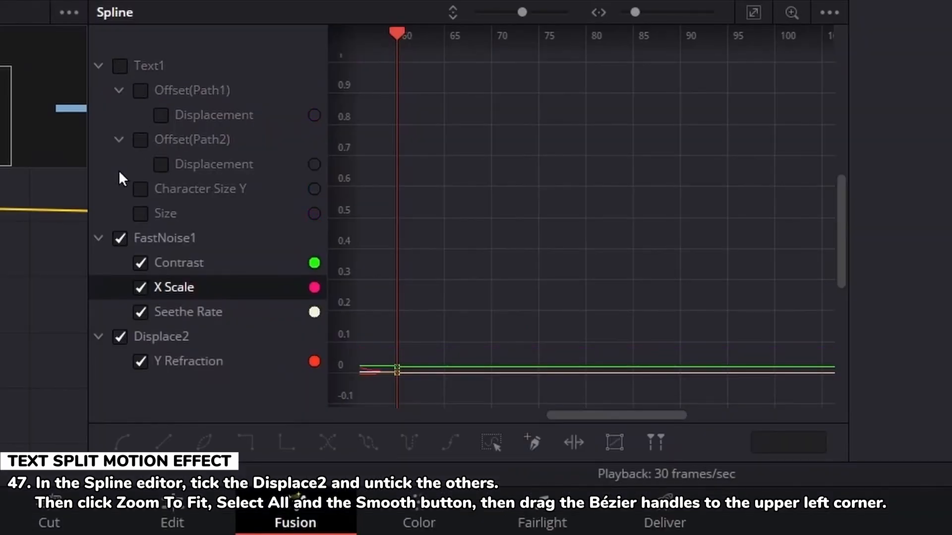
click(115, 241)
click(754, 13)
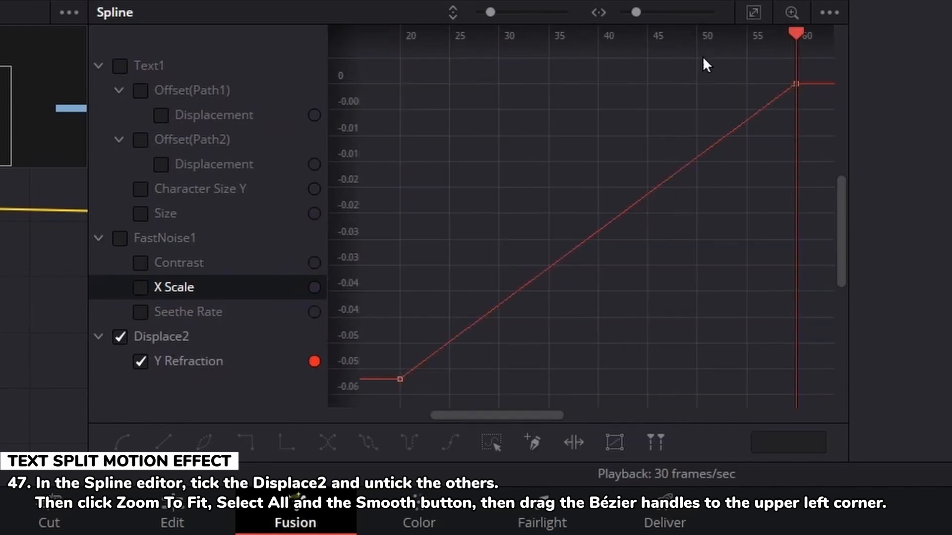
- Smooth the whole Y Refraction curve and pull both Bézier handles toward the graph's upper-left corner
click(486, 443)
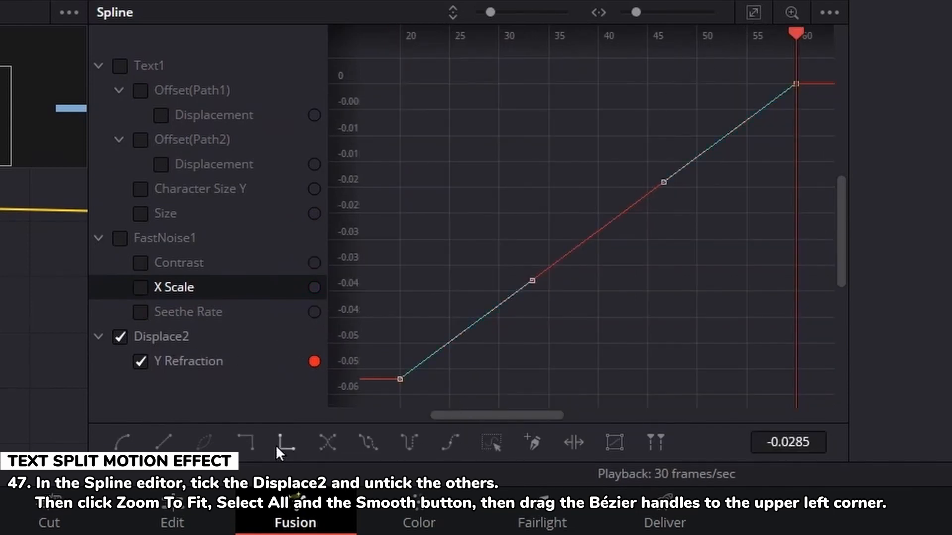
click(122, 442)
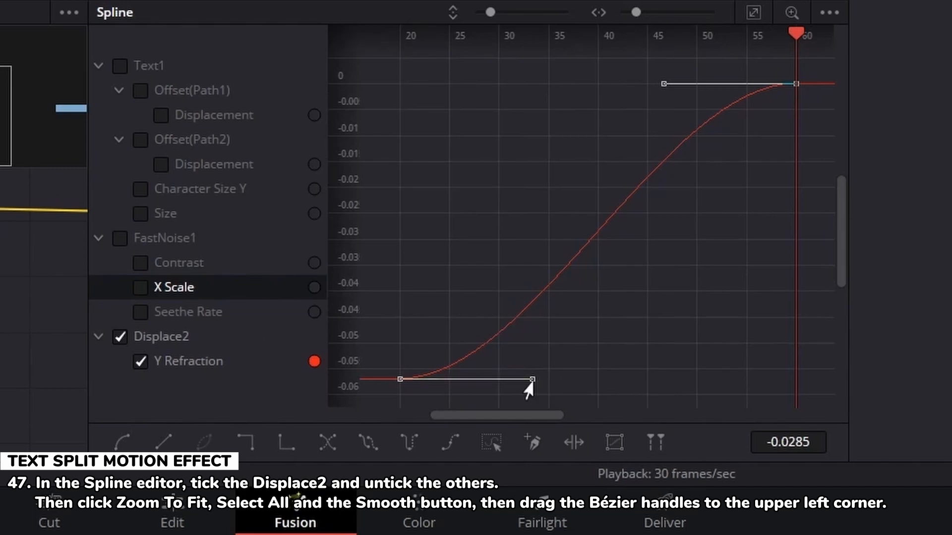
drag(533, 380, 387, 133)
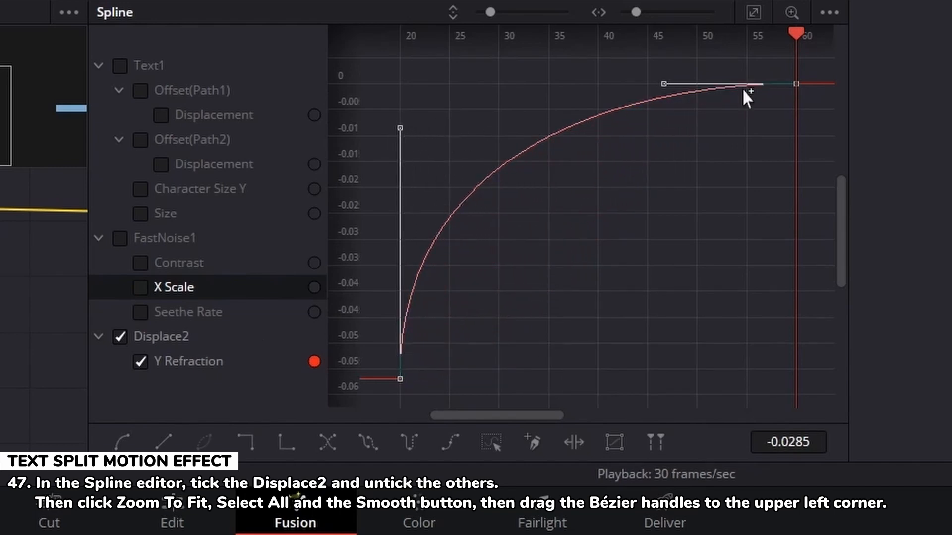
drag(663, 84, 493, 88)
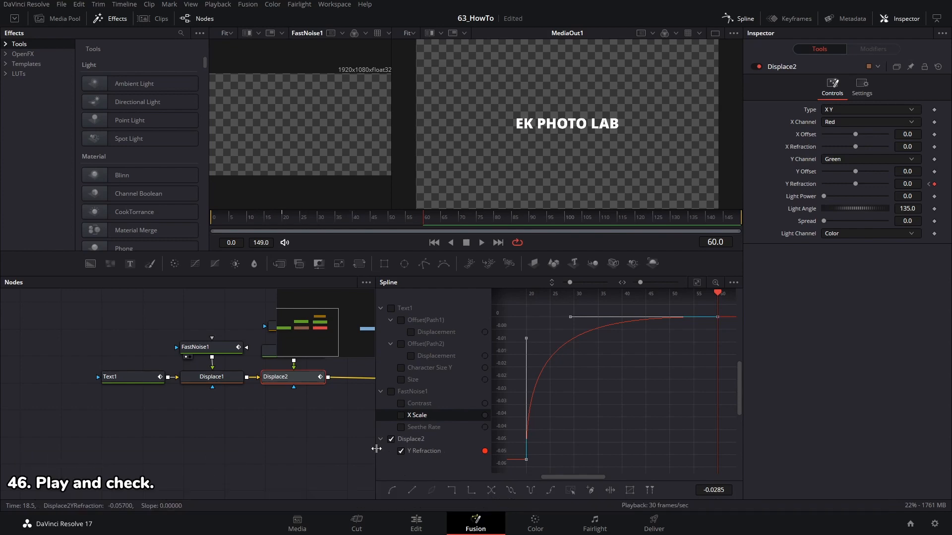
- Shrink the Spline editor again and play the composition from the first frame to check the text split motion
drag(377, 448, 578, 442)
click(433, 243)
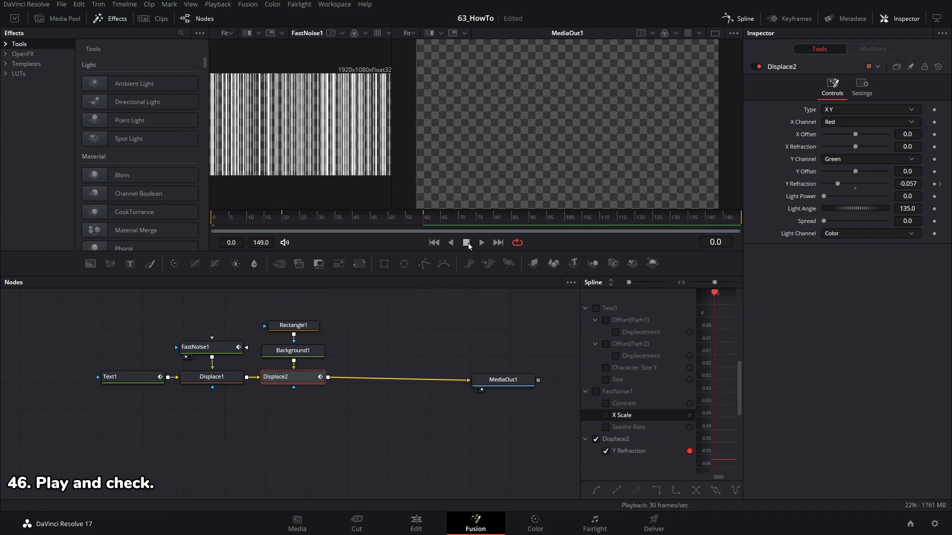
click(481, 242)
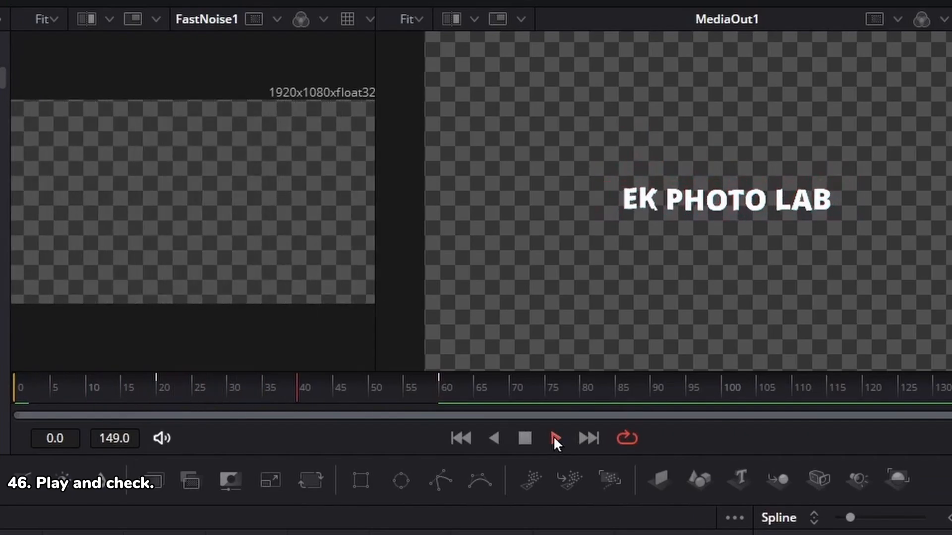
click(525, 438)
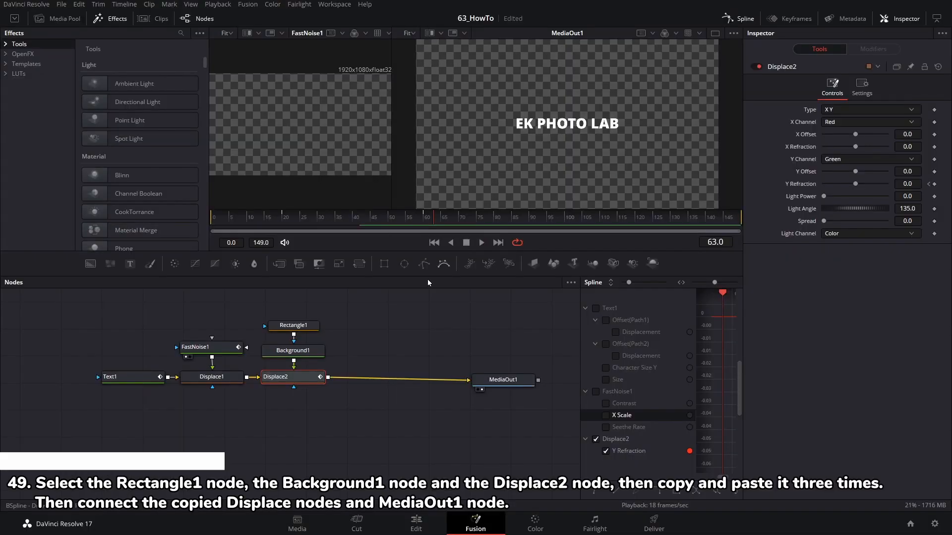
- Copy the Rectangle1, Background1 and Displace2 nodes together and paste one duplicate group
drag(279, 312, 310, 405)
key(ctrl+c)
key(ctrl+v)
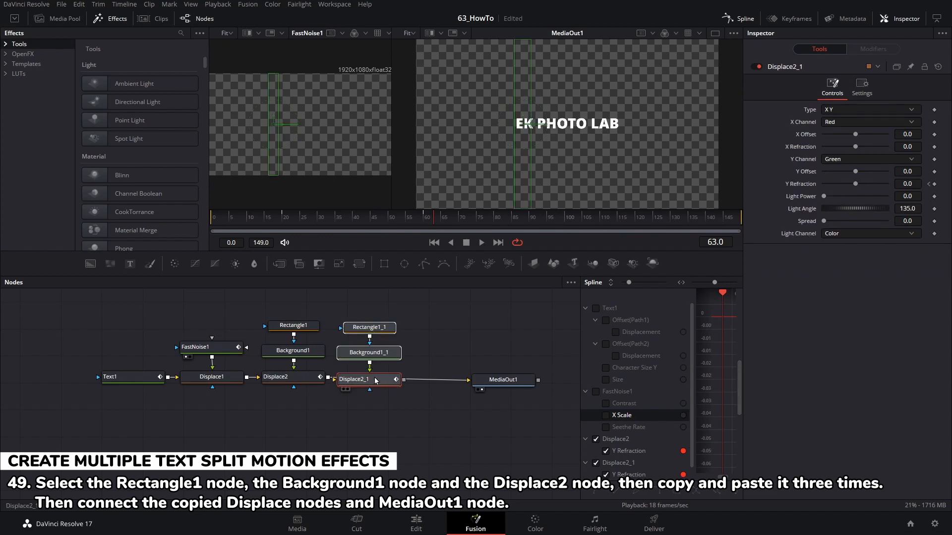
- Widen the node area, spread the original chain and MediaOut1 apart, and place the pasted group beside Displace2
click(303, 377)
drag(304, 378, 224, 379)
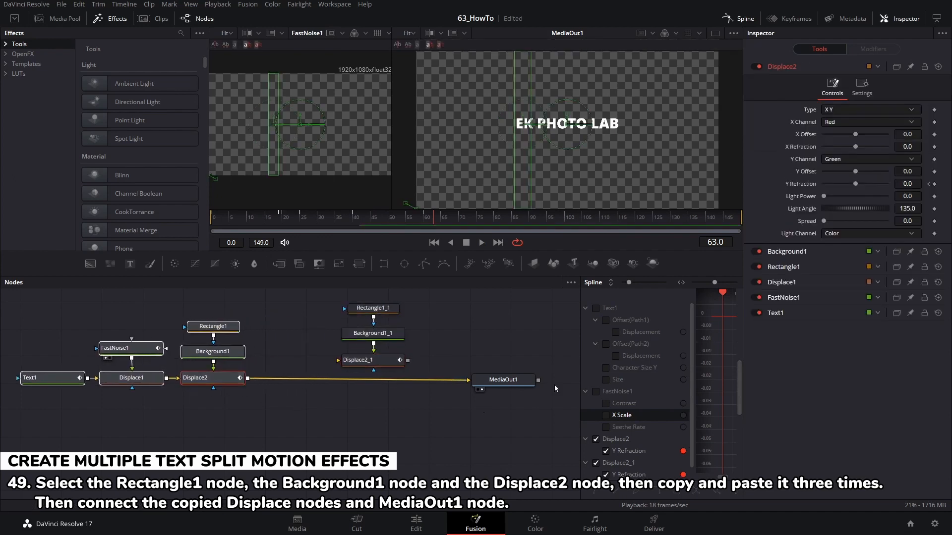
drag(580, 387, 646, 387)
drag(515, 380, 609, 381)
drag(330, 298, 316, 362)
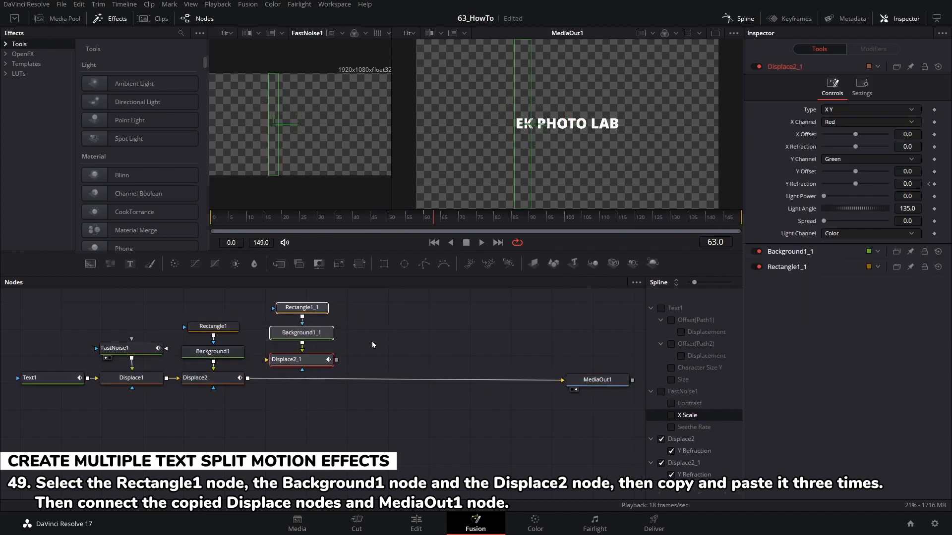
- Paste two more copies of the Rectangle, Background and Displace group and place them in a row beside the first copy
click(383, 333)
key(ctrl+v)
click(388, 367)
drag(388, 368, 391, 362)
click(462, 349)
key(ctrl+v)
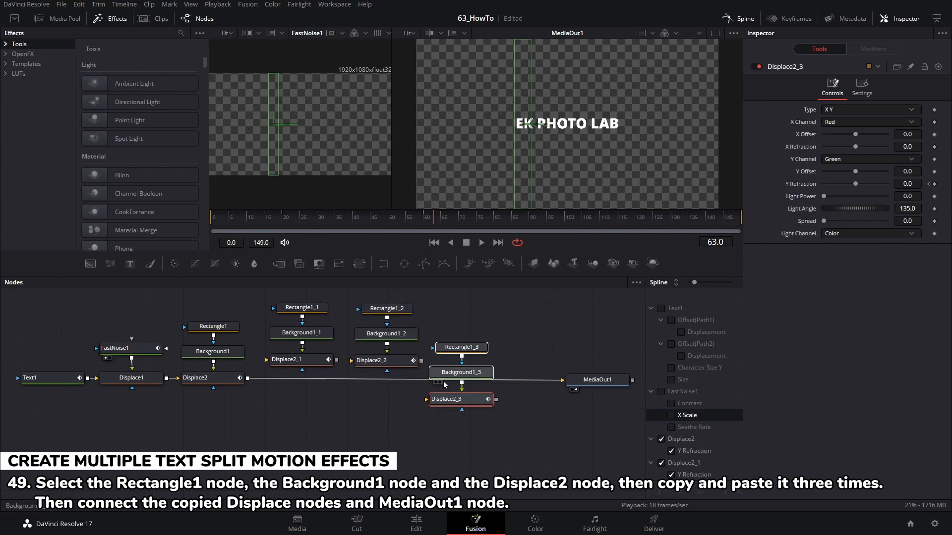
drag(460, 401, 475, 363)
- Connect Displace2 through Displace2_1, Displace2_2 and Displace2_3 to MediaOut1, and align the copied nodes with the main chain
drag(562, 381, 268, 361)
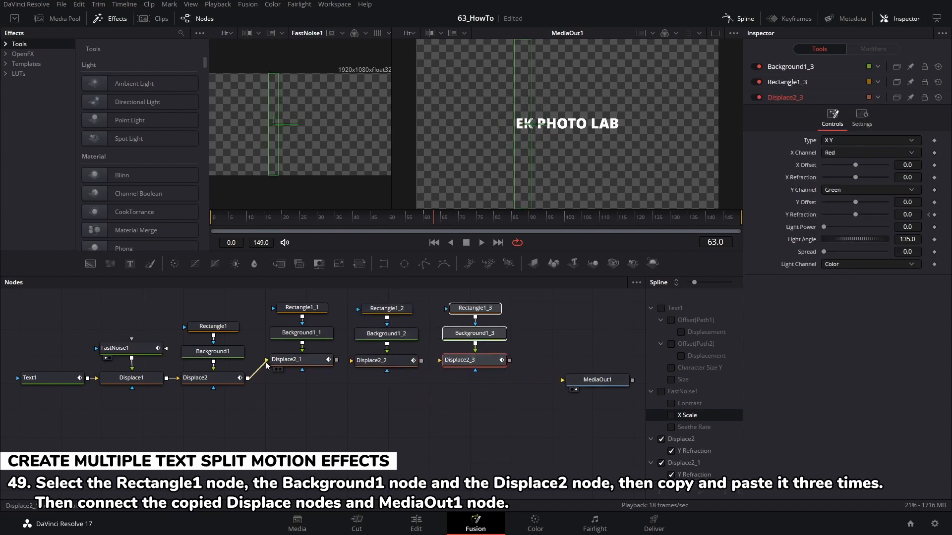
drag(336, 361, 353, 361)
drag(510, 362, 563, 381)
drag(259, 298, 468, 380)
drag(590, 382, 546, 381)
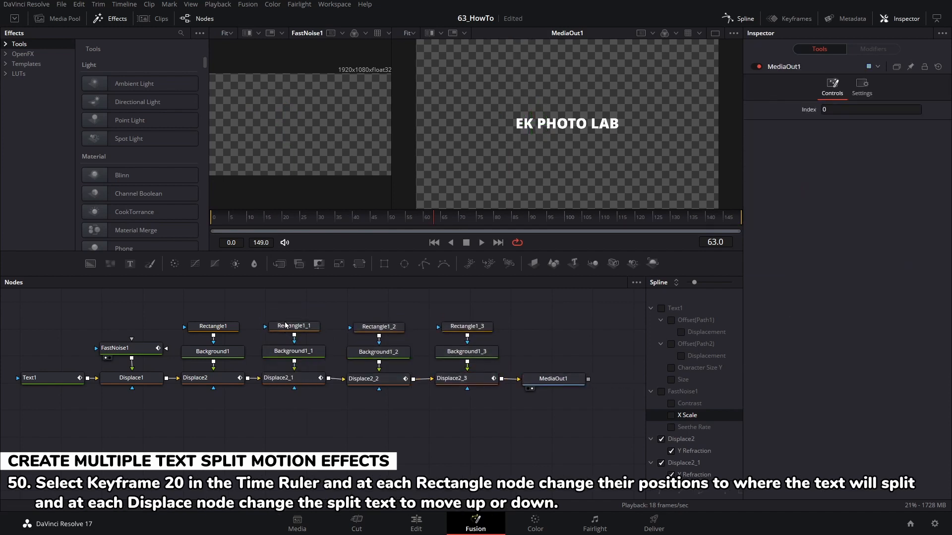
- Set Rectangle1_1's Center X to 0.47, and set Displace2_1's Y Refraction to 0.0366 at frame 20
click(285, 326)
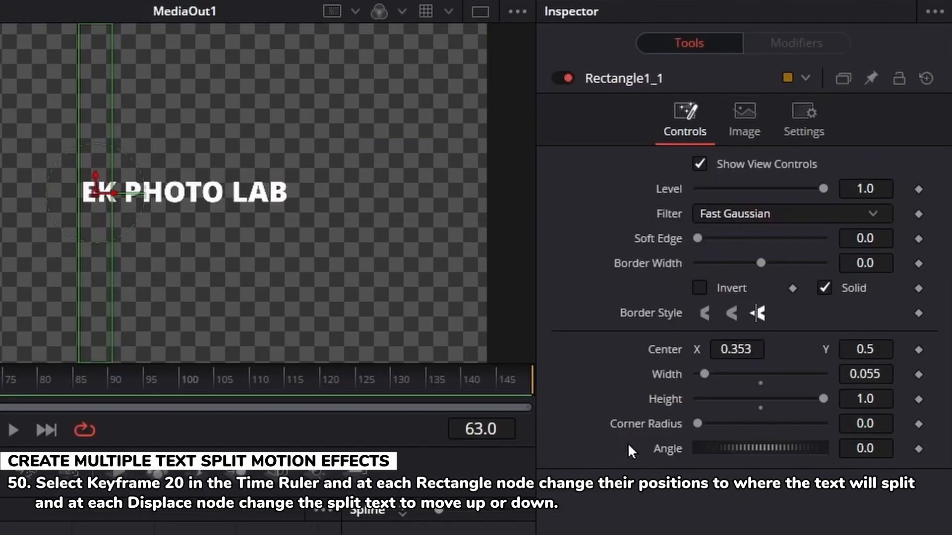
drag(725, 349, 717, 355)
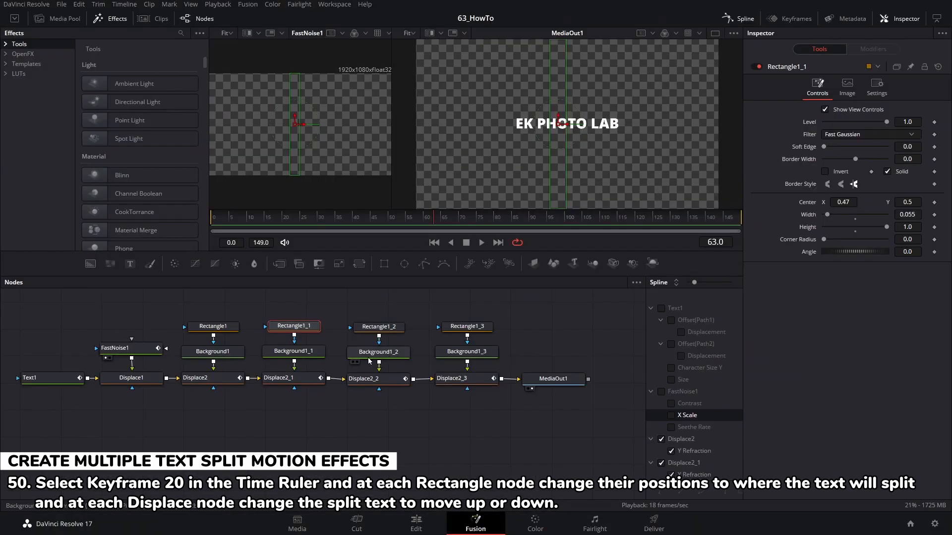
click(299, 380)
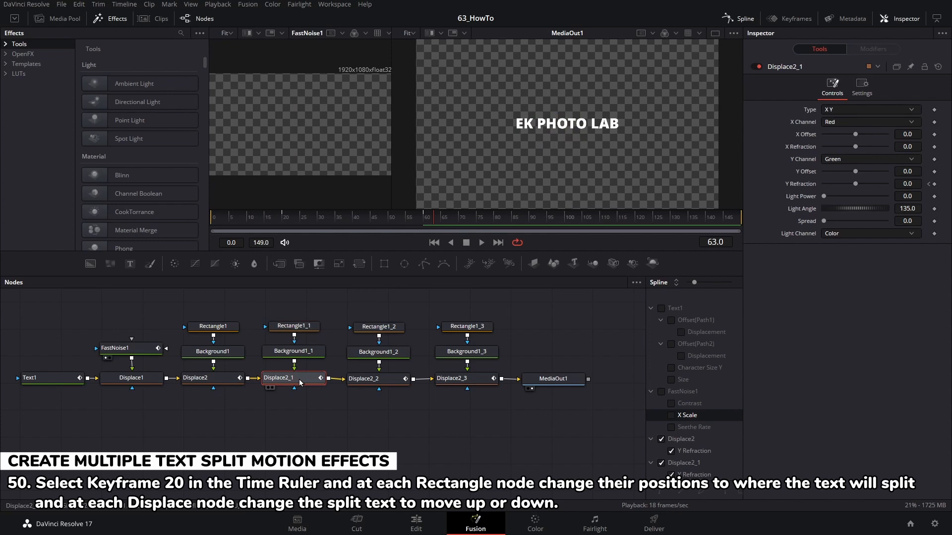
click(283, 221)
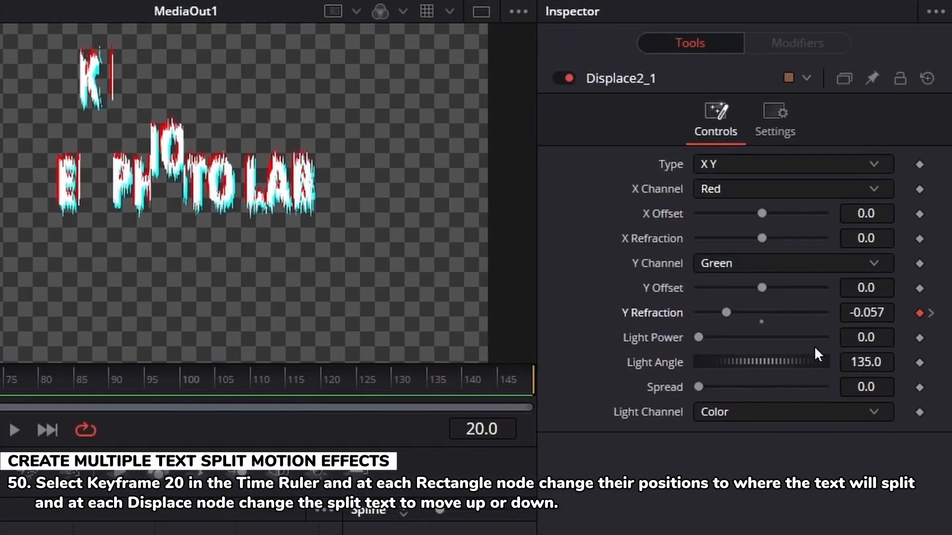
drag(863, 311, 863, 310)
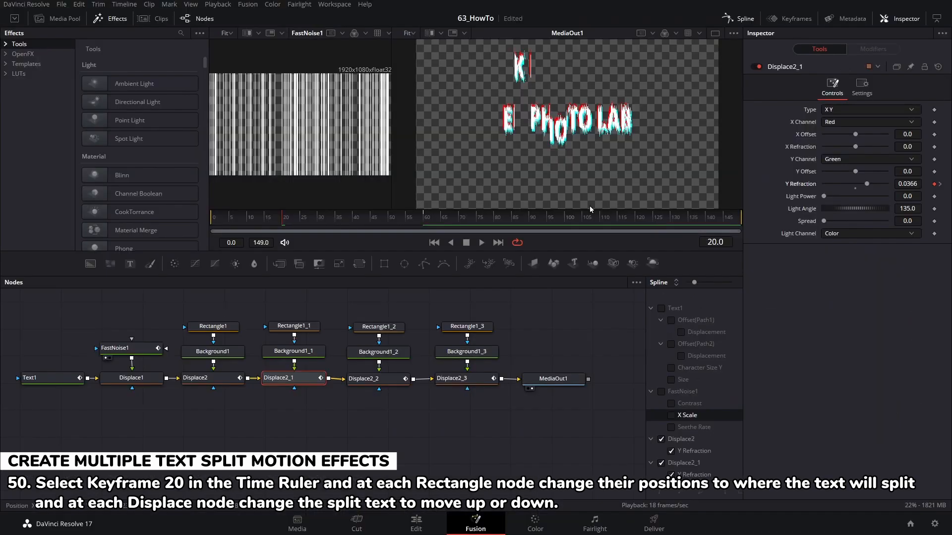
- Set Rectangle1_2's Center X to 0.569, and set Displace2_2's Y Refraction to 0.0482 at frame 20
click(374, 331)
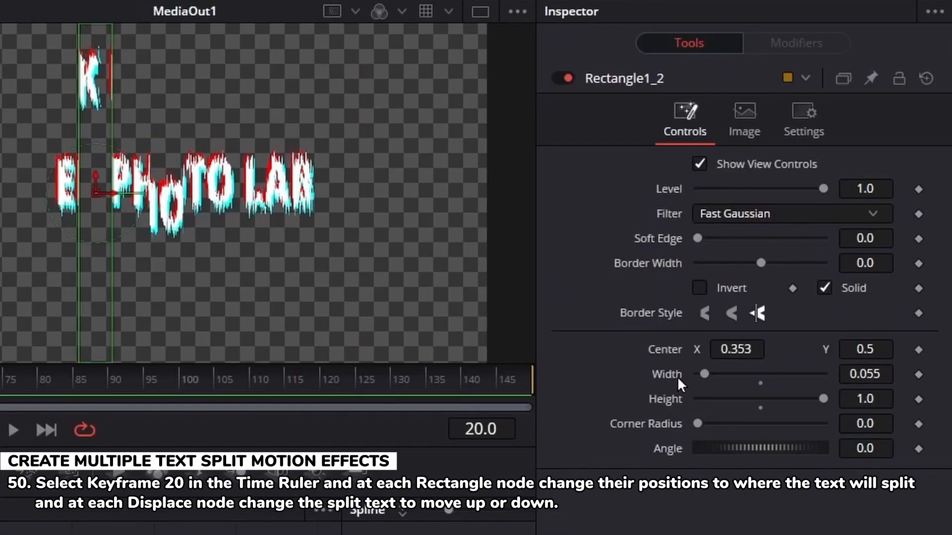
drag(733, 342, 720, 353)
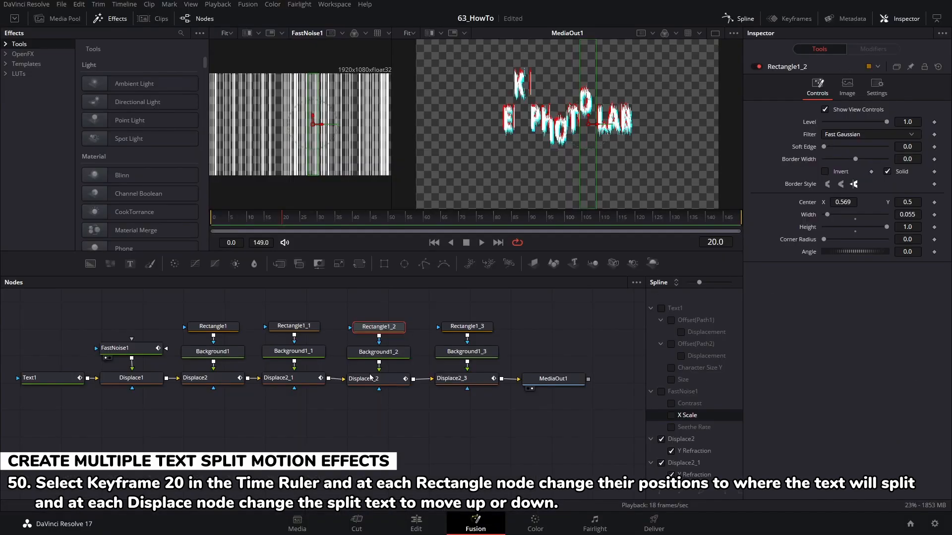
click(370, 379)
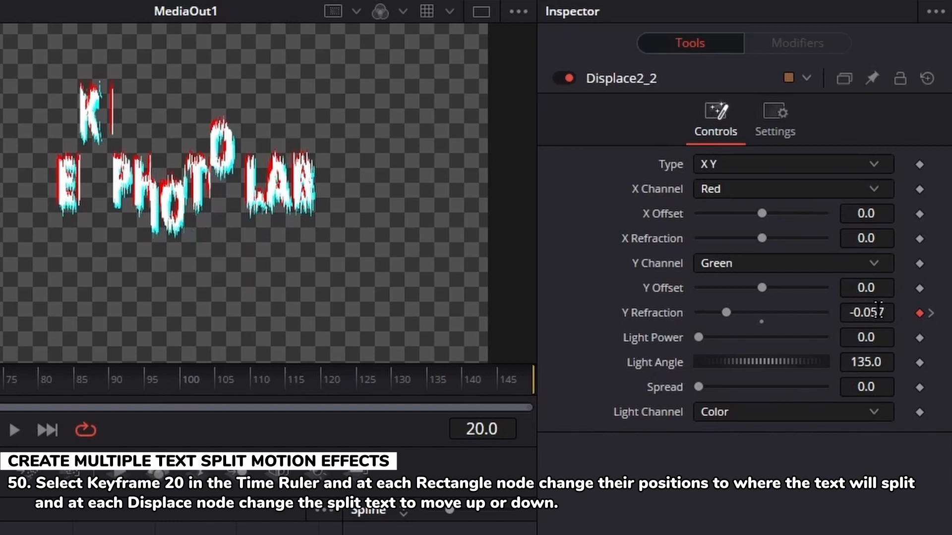
drag(878, 310, 932, 311)
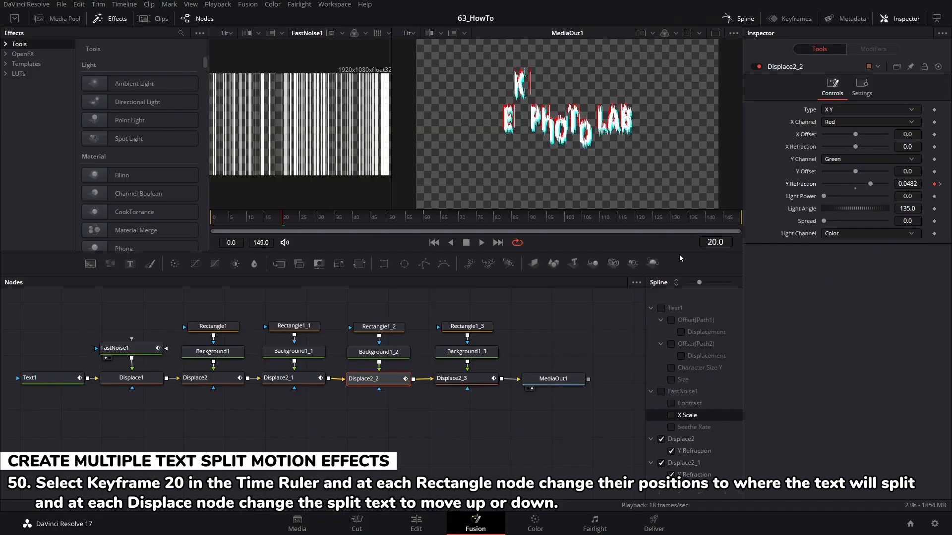
- Set Rectangle1_3's Center X to 0.667, and set Displace2_3's Y Refraction to 0.0543 at frame 20
click(454, 327)
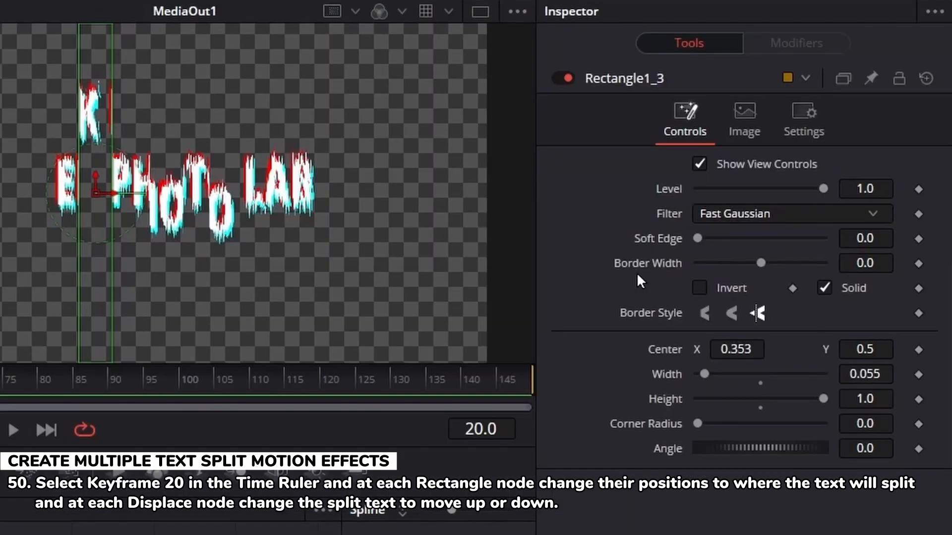
drag(728, 353, 805, 353)
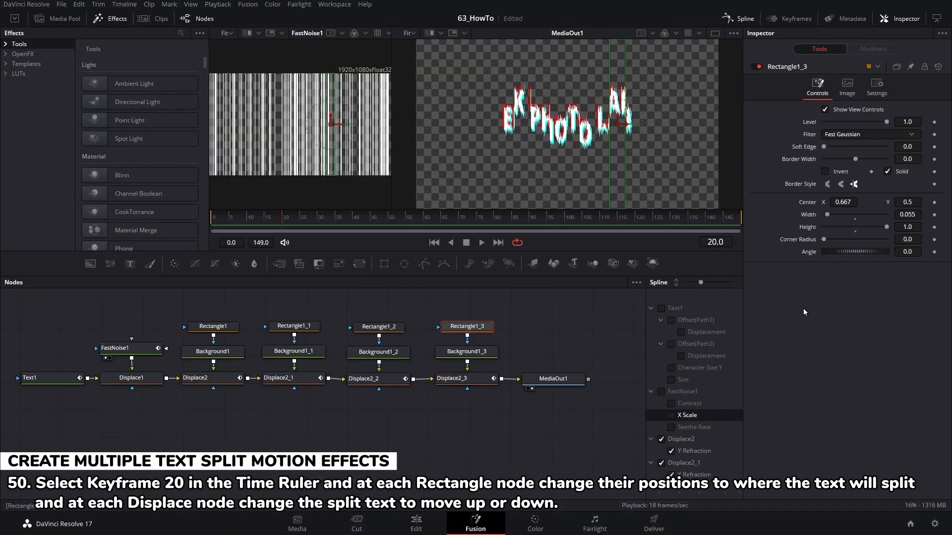
click(469, 379)
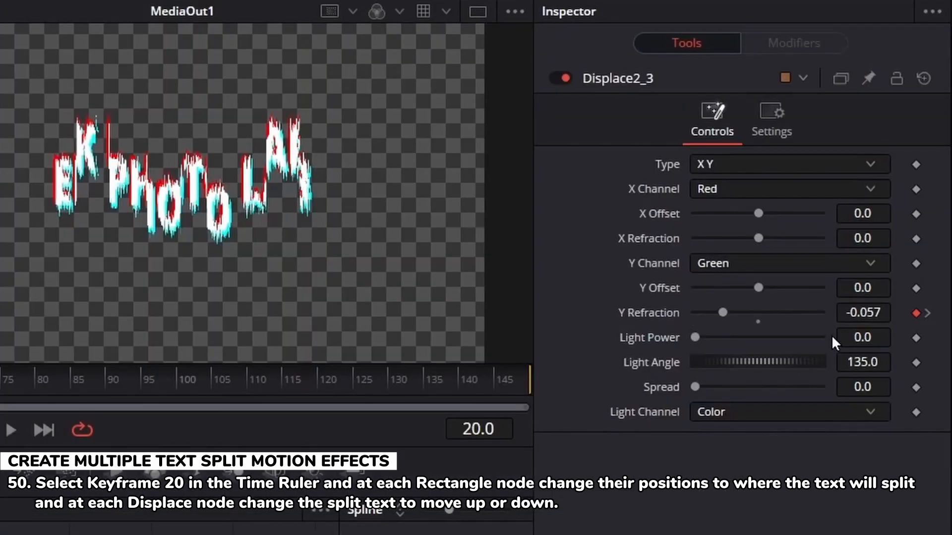
drag(903, 184, 925, 184)
drag(863, 313, 907, 313)
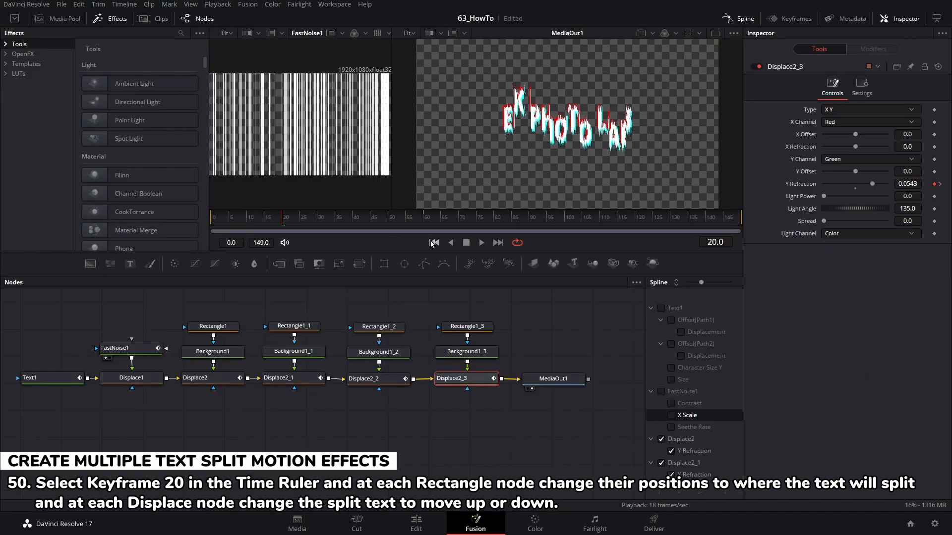
- Play the composition from its first frame to check the split motion of all four text sections
click(434, 243)
click(481, 242)
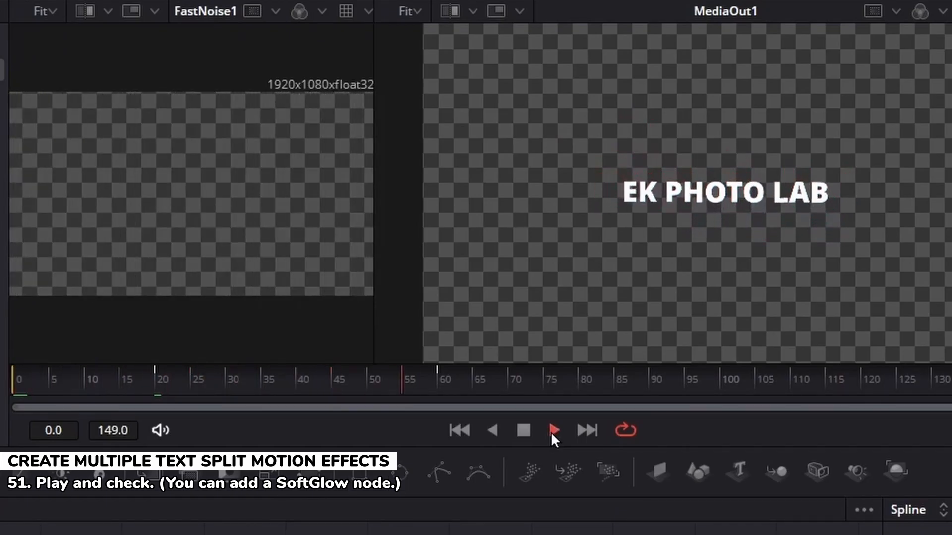
click(523, 430)
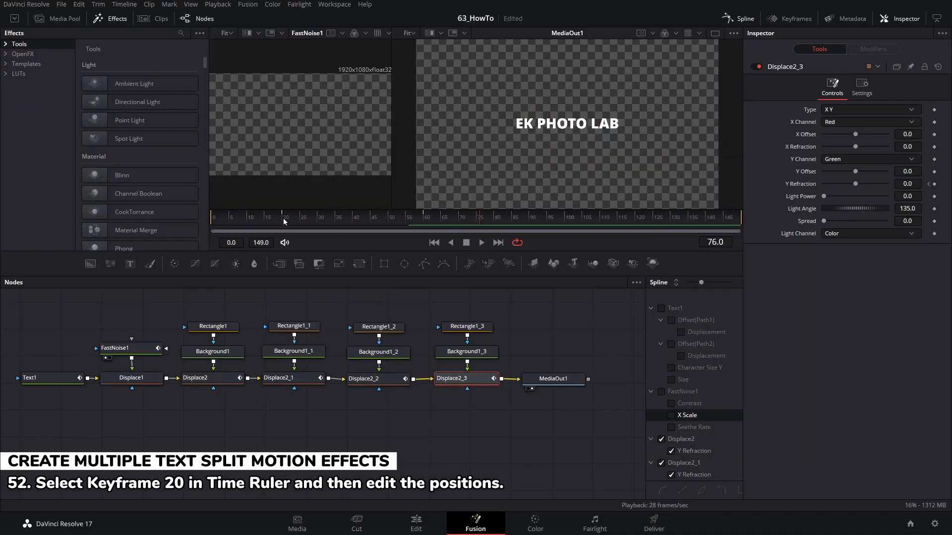
- At frame 20, change Displace2_2's Y Refraction to -0.0482 so its text section splits upward
click(284, 220)
click(379, 381)
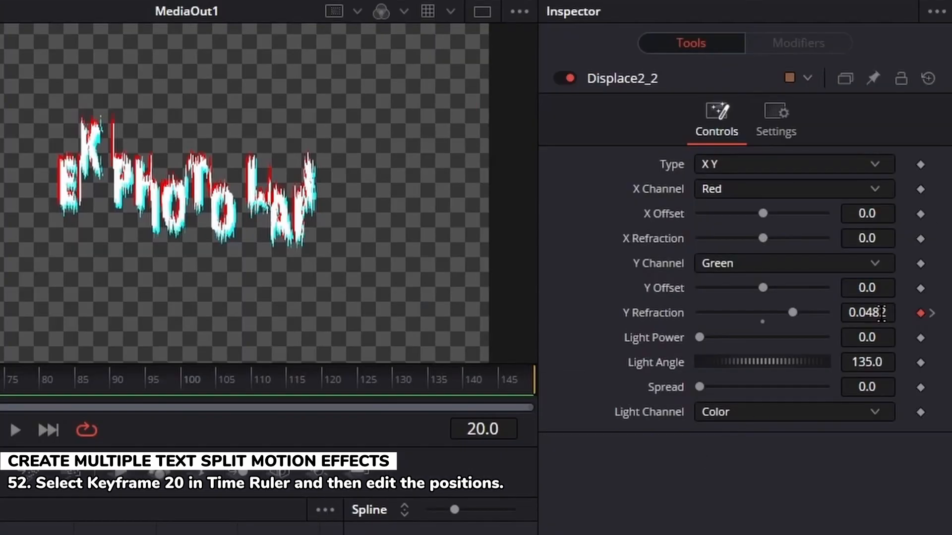
drag(881, 312, 841, 313)
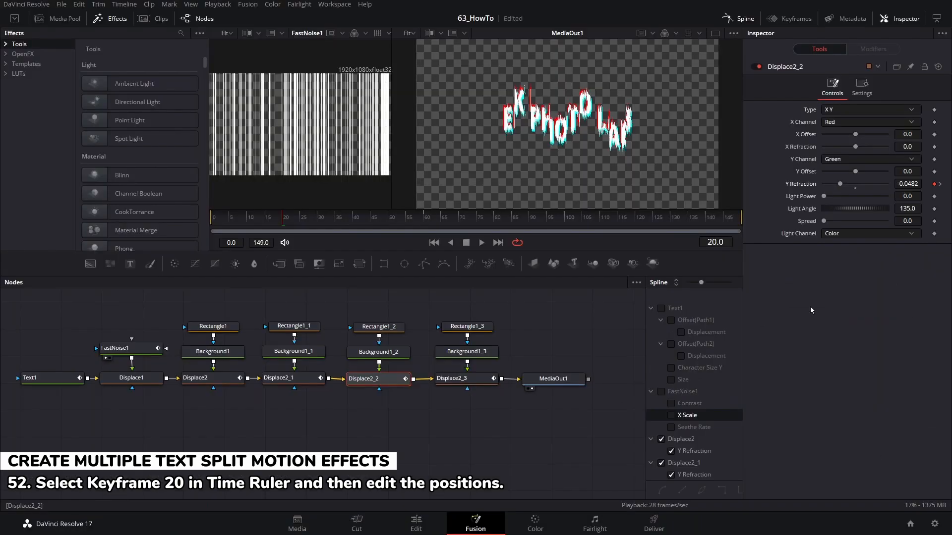
- Replay the composition from the start to check the revised Displace2_2 motion
click(434, 243)
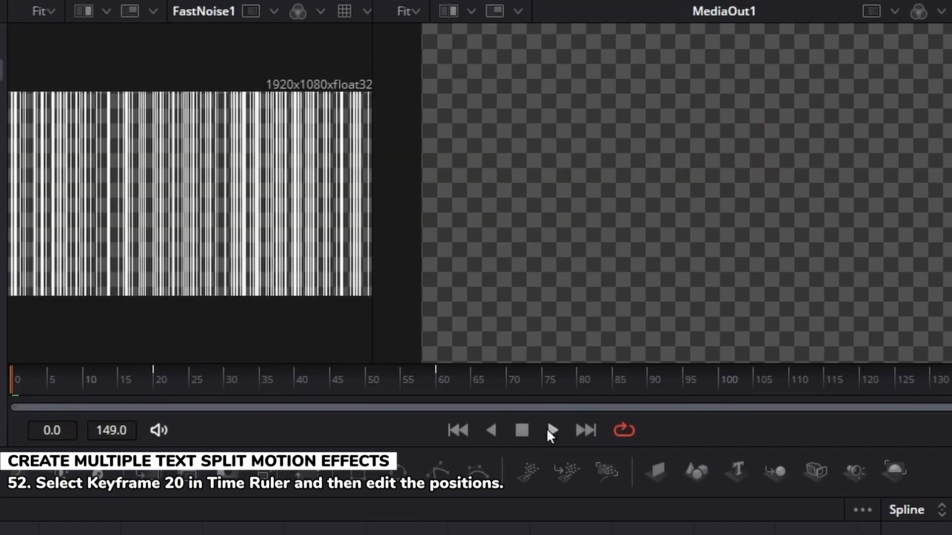
click(481, 242)
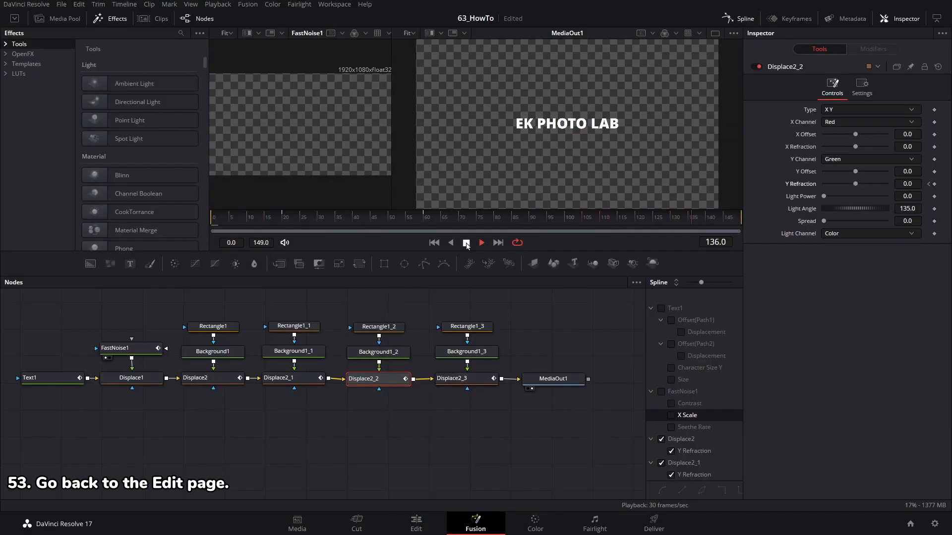
click(466, 243)
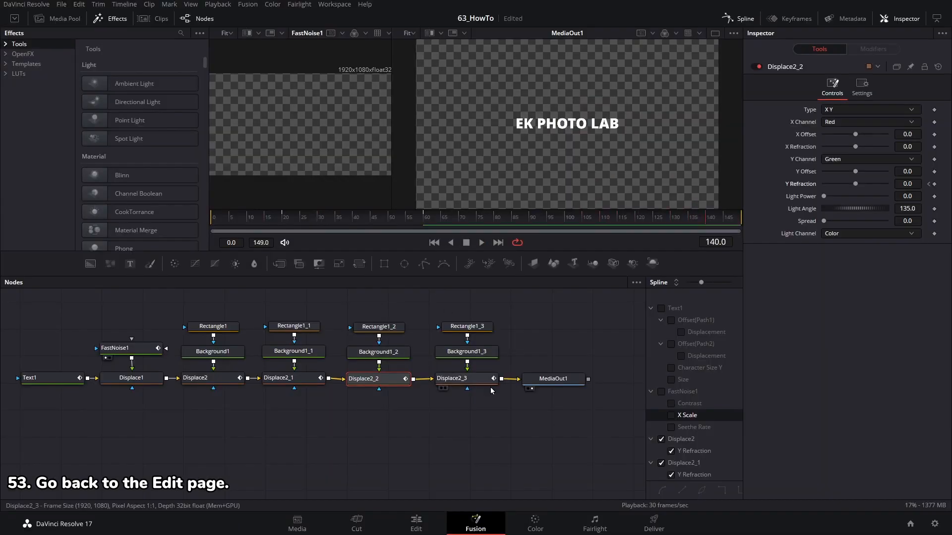
- Return to the Edit page and play the finished title clip from the start of the timeline
click(406, 529)
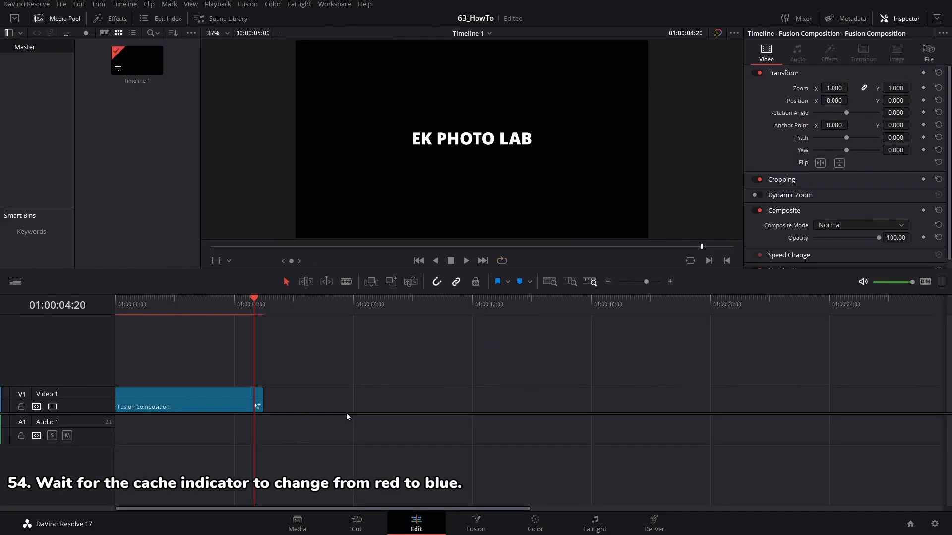
drag(252, 299, 86, 300)
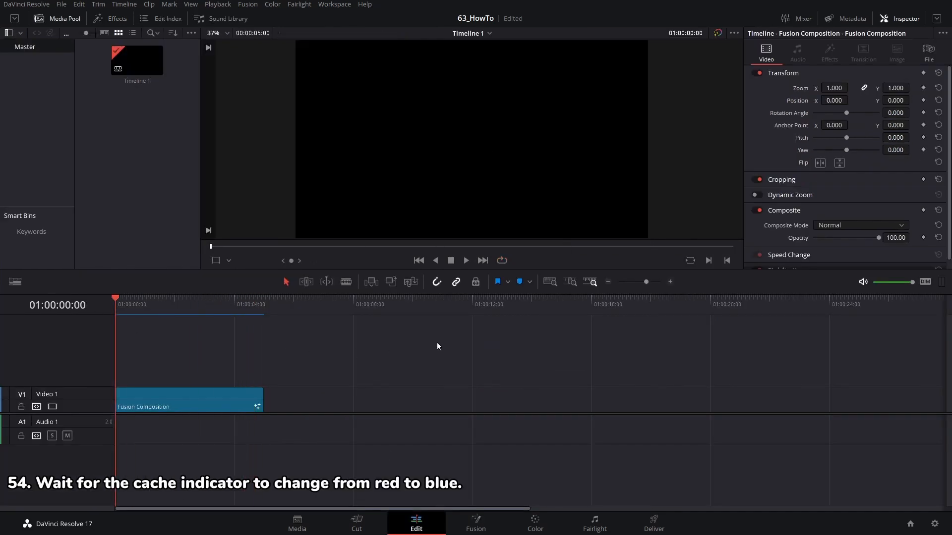
click(466, 260)
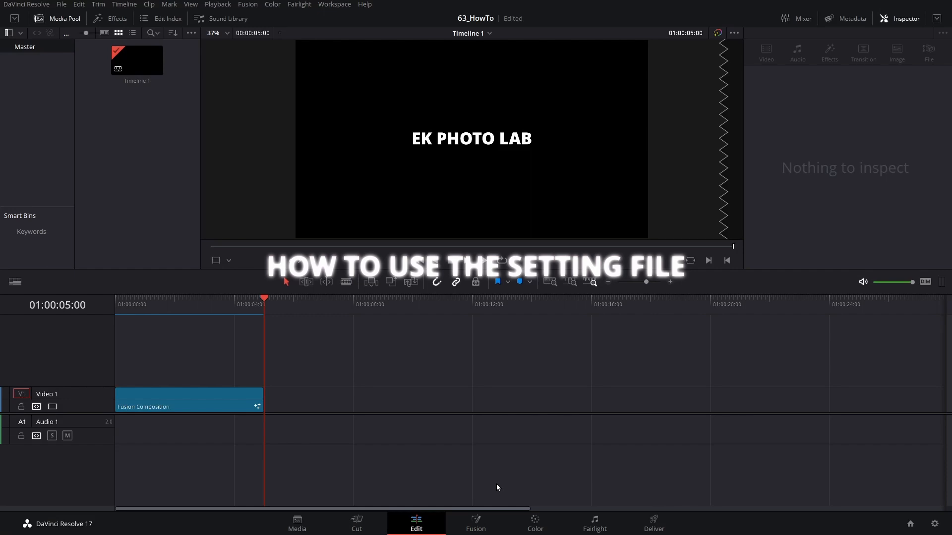
- Add a second Fusion Composition to Video 1 starting at 01:00:07:28 and open it on the Fusion page
click(111, 20)
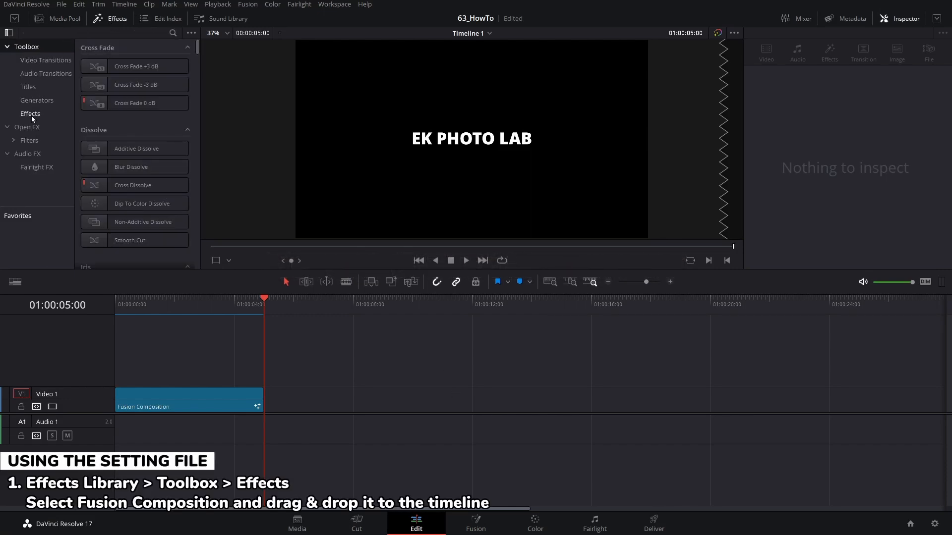
click(30, 114)
drag(126, 82, 366, 382)
click(392, 303)
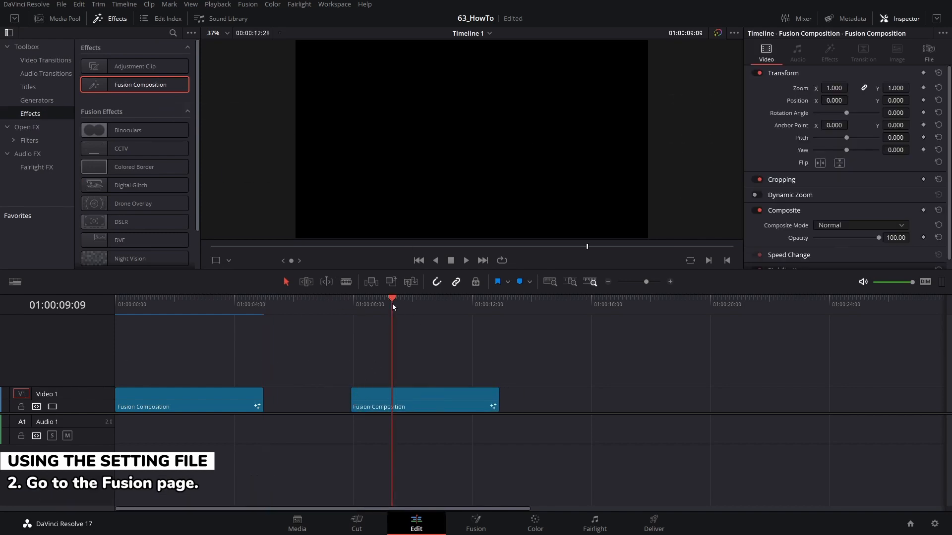
click(473, 525)
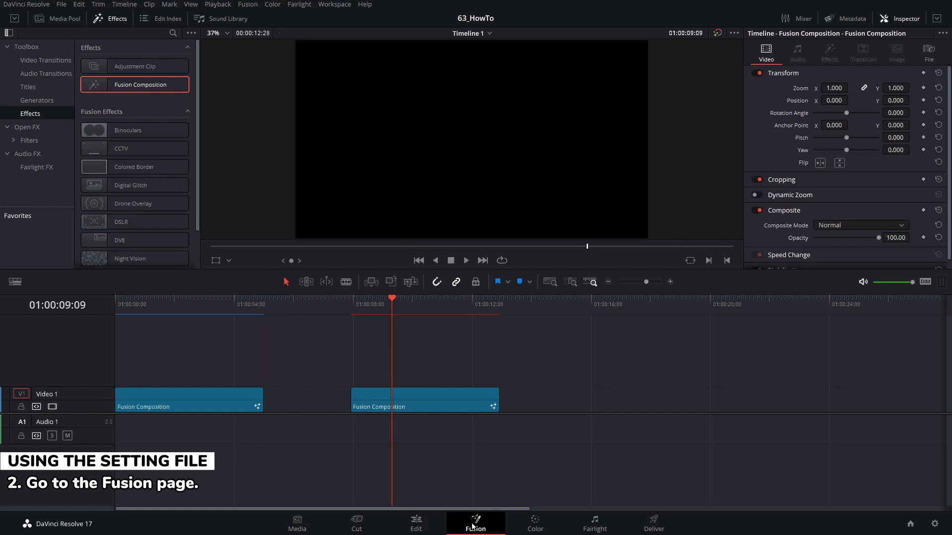
- Insert the GlitchText8 template from the EK templates and connect its Displace2_3 node to MediaOut1
drag(345, 431, 633, 434)
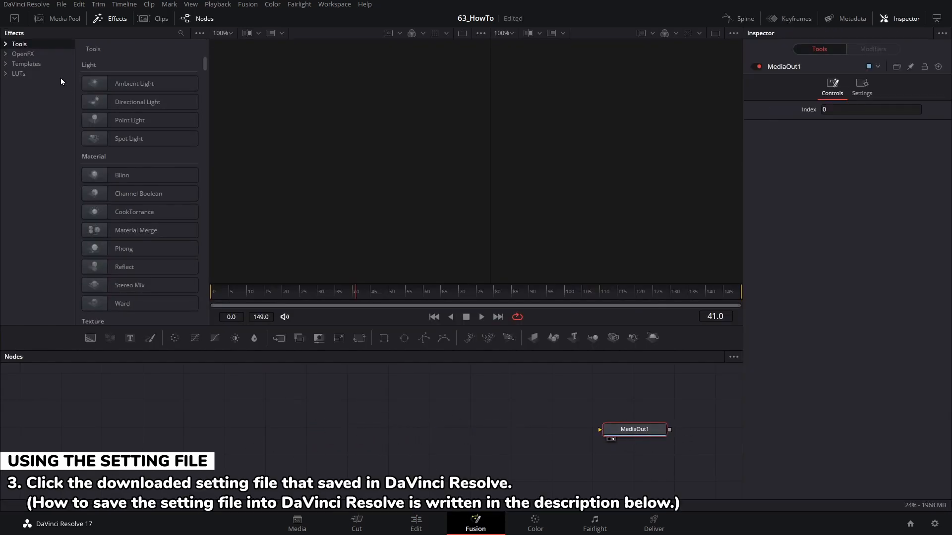
click(6, 64)
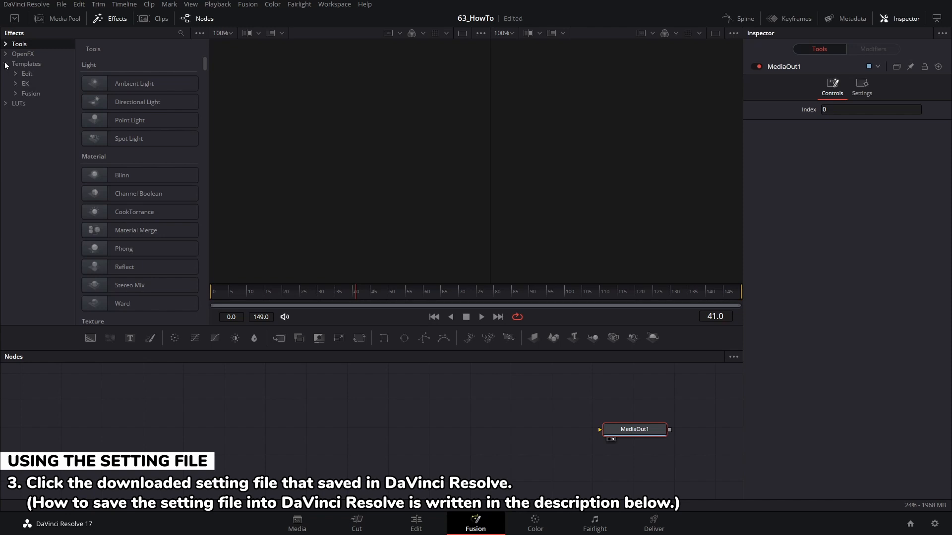
click(25, 84)
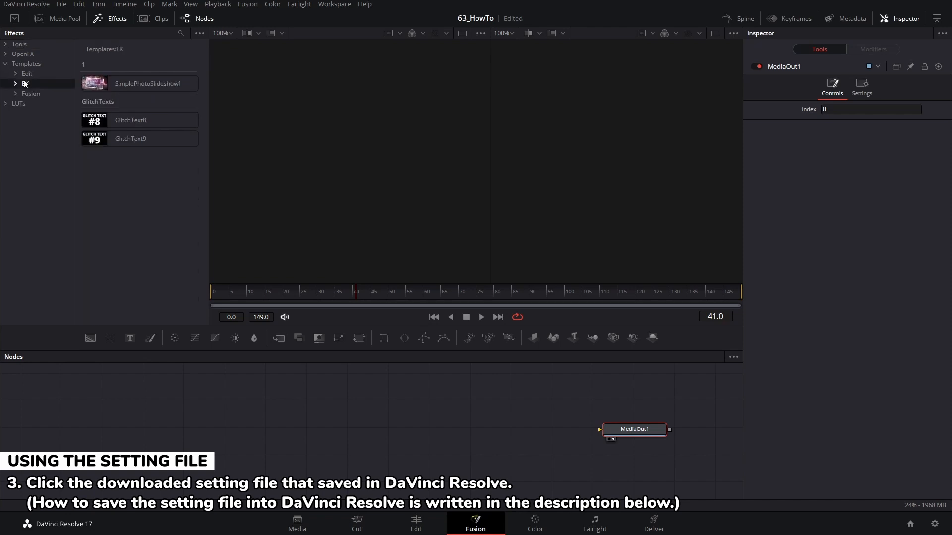
click(132, 120)
drag(520, 429, 337, 432)
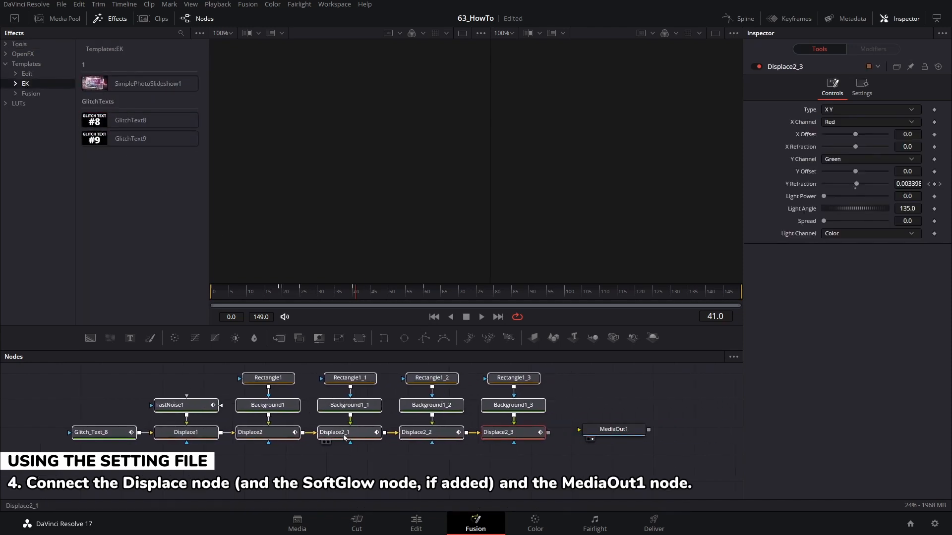
drag(548, 436, 602, 434)
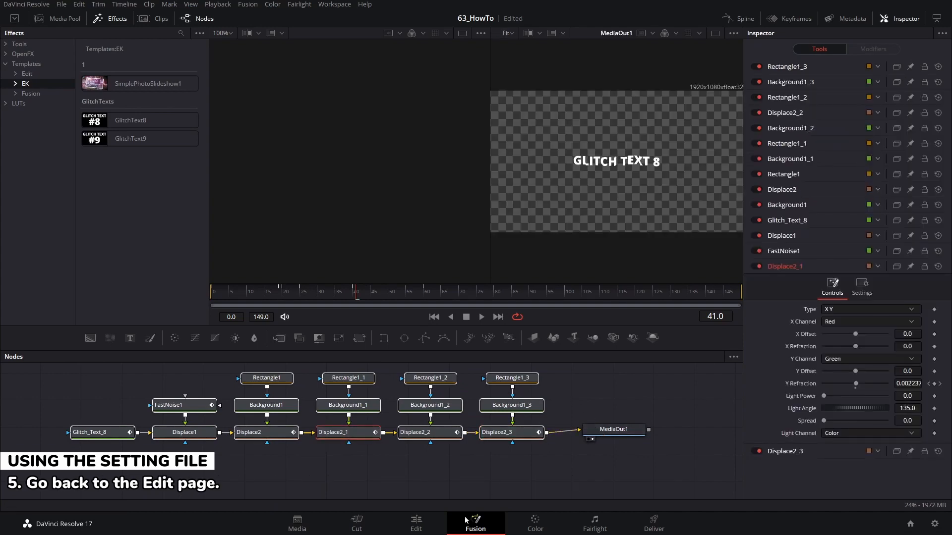
- Return to the Edit page, play the GlitchText8 clip from its start, and put the playhead back at 01:00:07:28
click(416, 524)
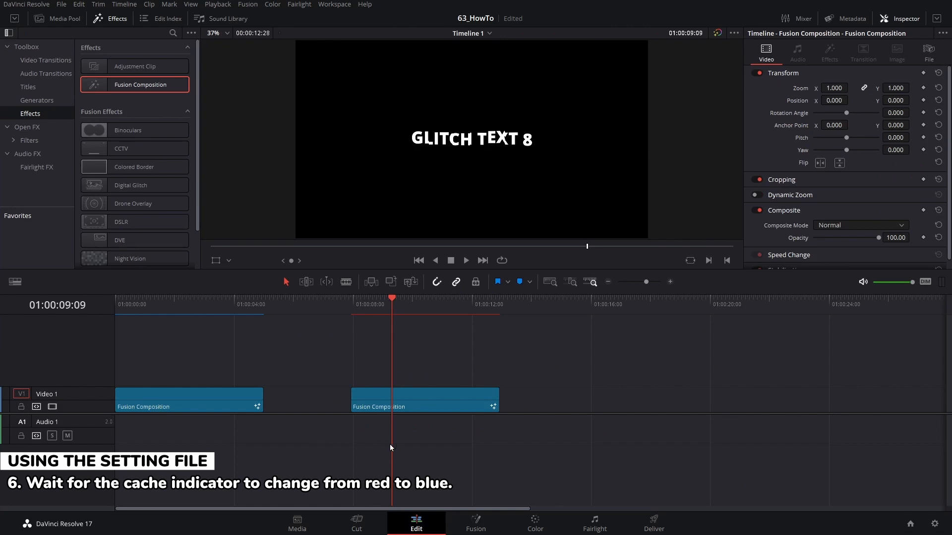
drag(394, 306, 352, 304)
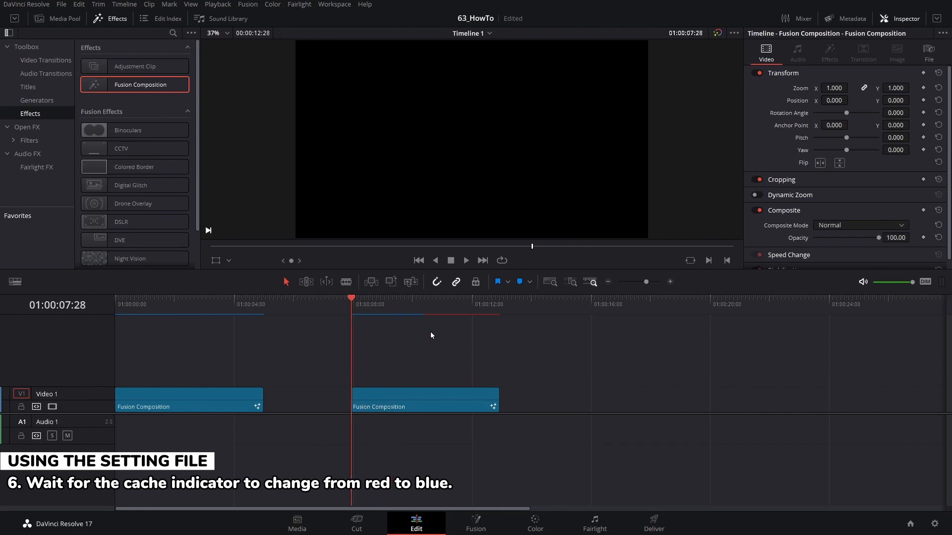
click(465, 261)
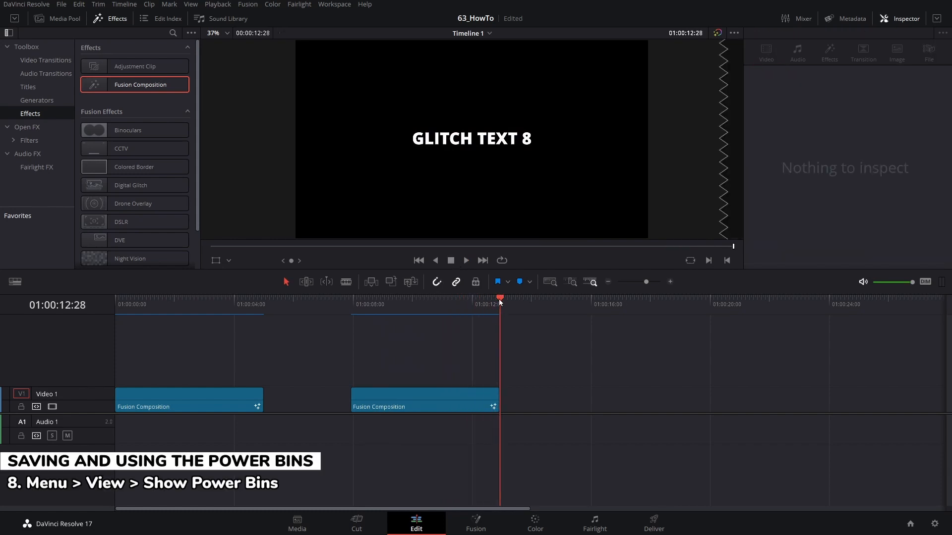
drag(498, 299, 355, 306)
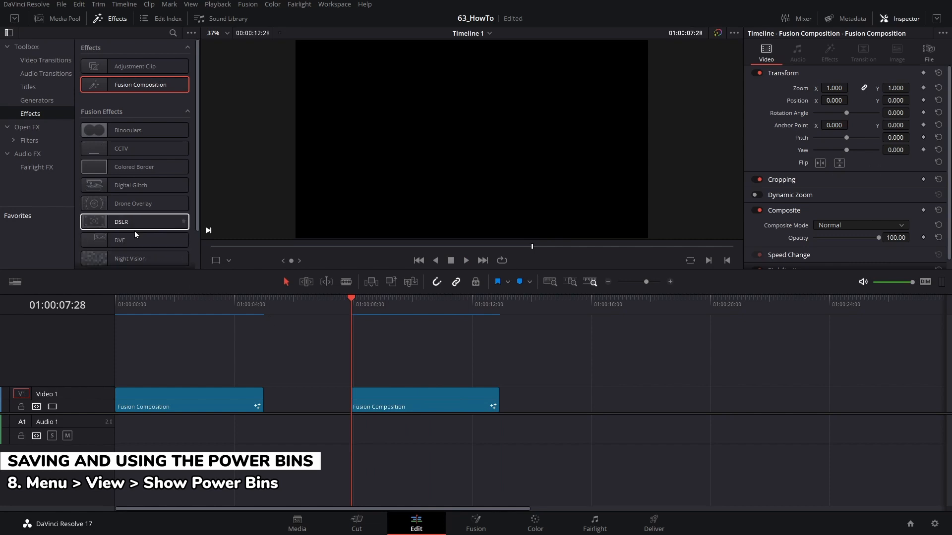
- Show Power Bins in the Media Pool and enlarge their section of the bin list
click(190, 5)
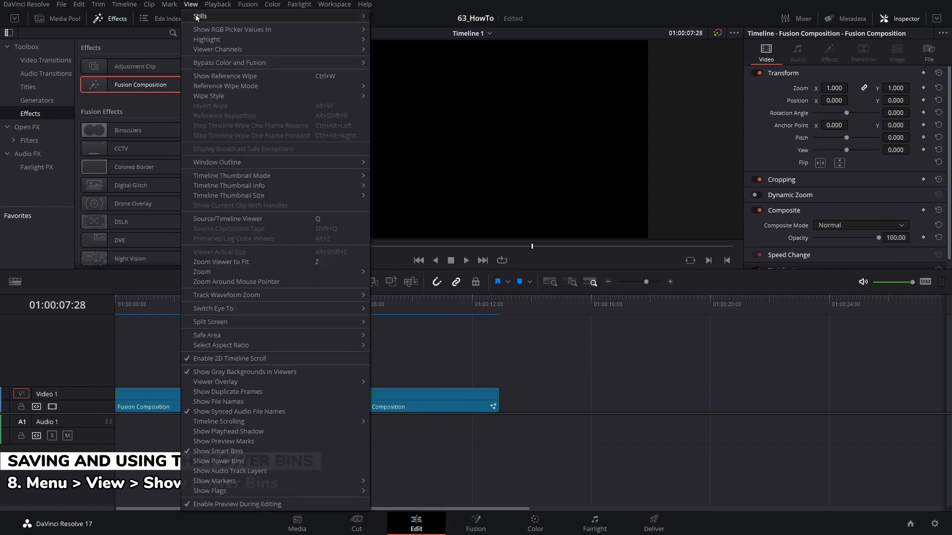
click(207, 461)
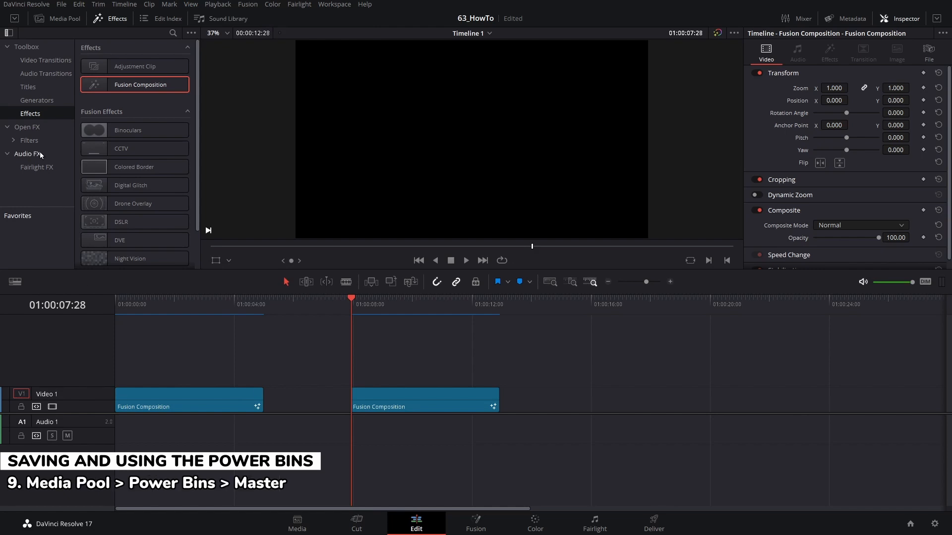
click(64, 17)
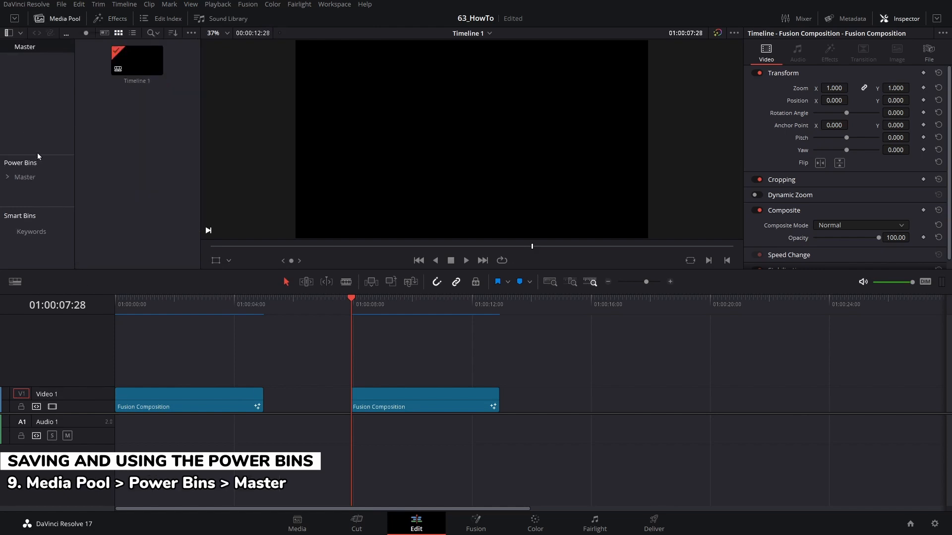
drag(37, 155, 37, 119)
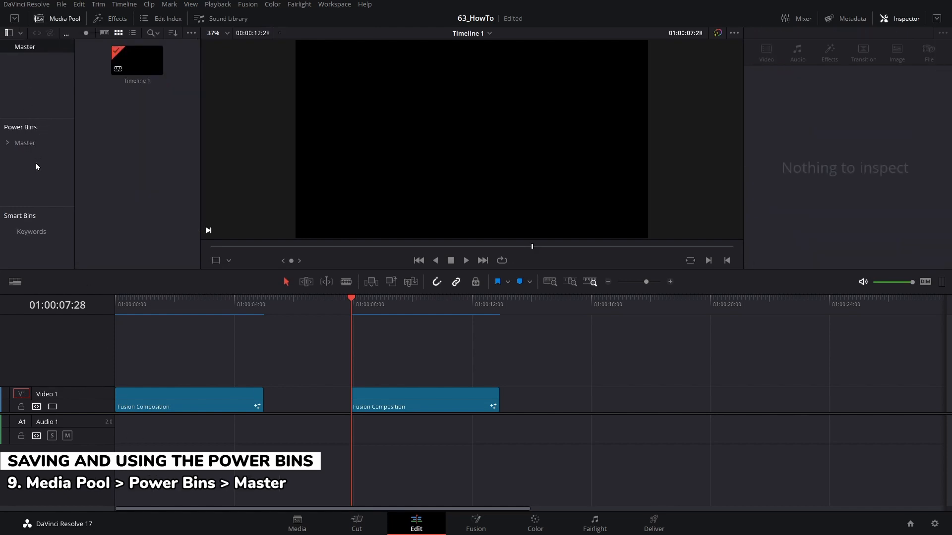
- Create a new bin named GlitchText in the Master power bin
click(26, 142)
right_click(31, 166)
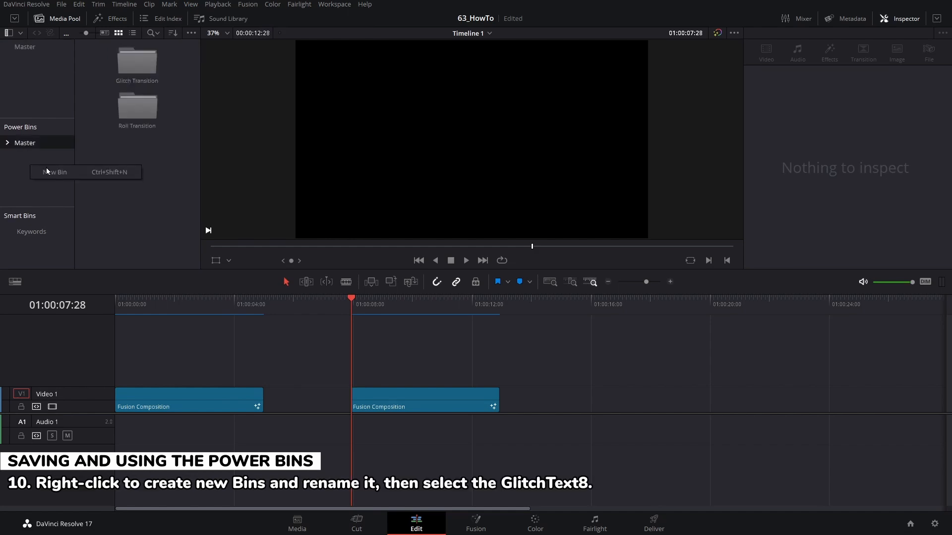
click(49, 172)
text(GlitchText)
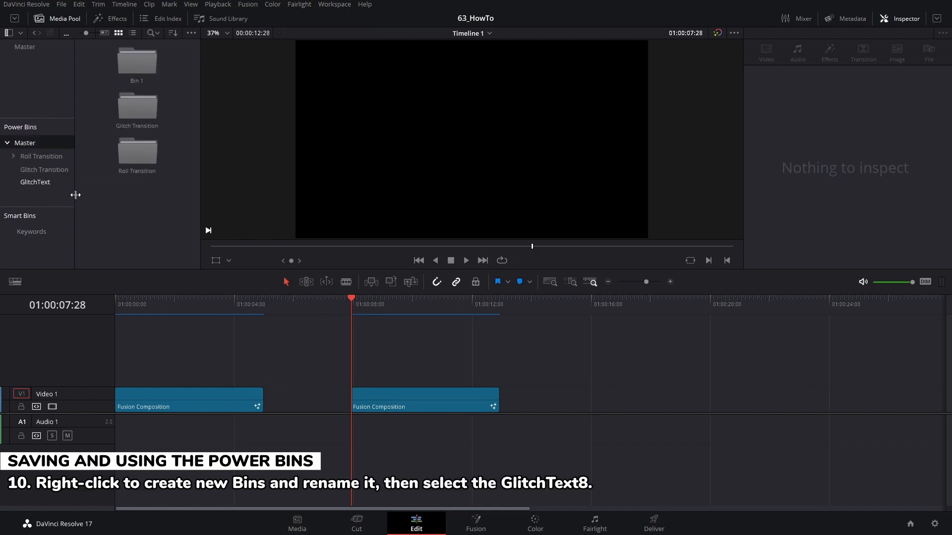
key(Return)
- Open the GlitchText bin and create a sub-bin named GlitchText8 inside it
double_click(132, 62)
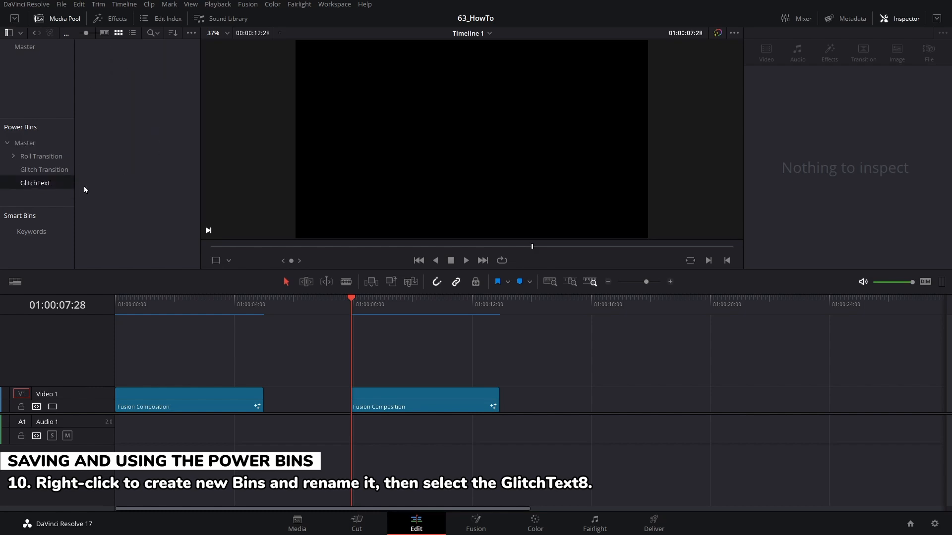
right_click(118, 141)
click(150, 184)
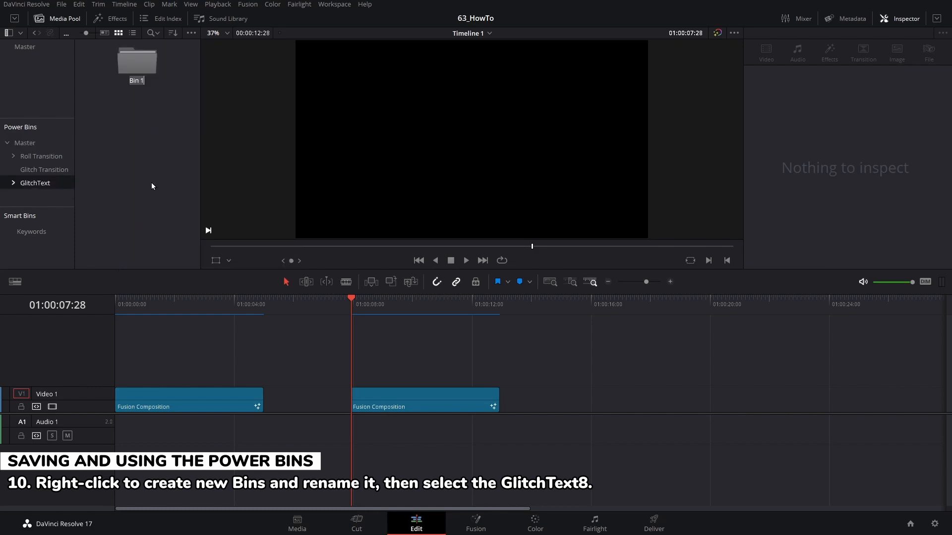
text(GlitchText8)
- Open the GlitchText8 bin and save the second Fusion Composition clip from the timeline into it
double_click(133, 67)
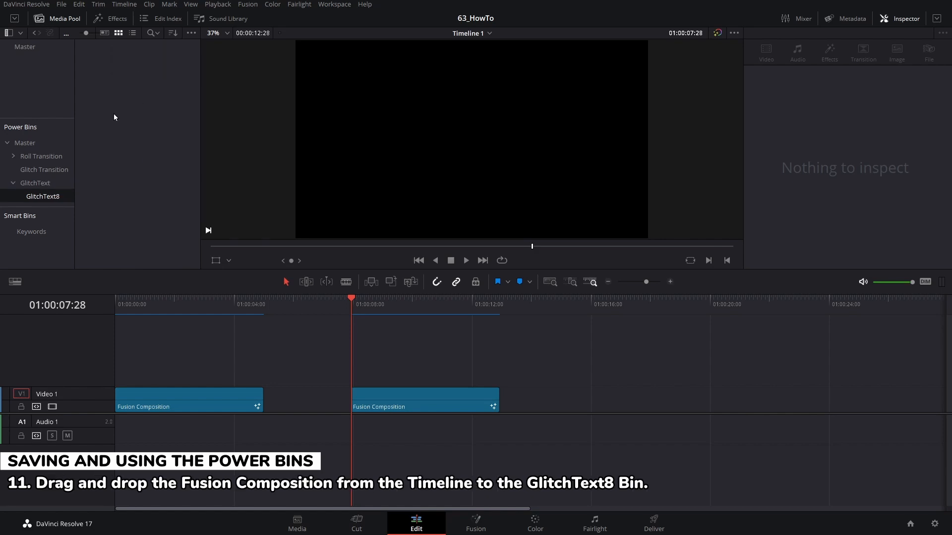
click(415, 403)
drag(420, 402, 130, 118)
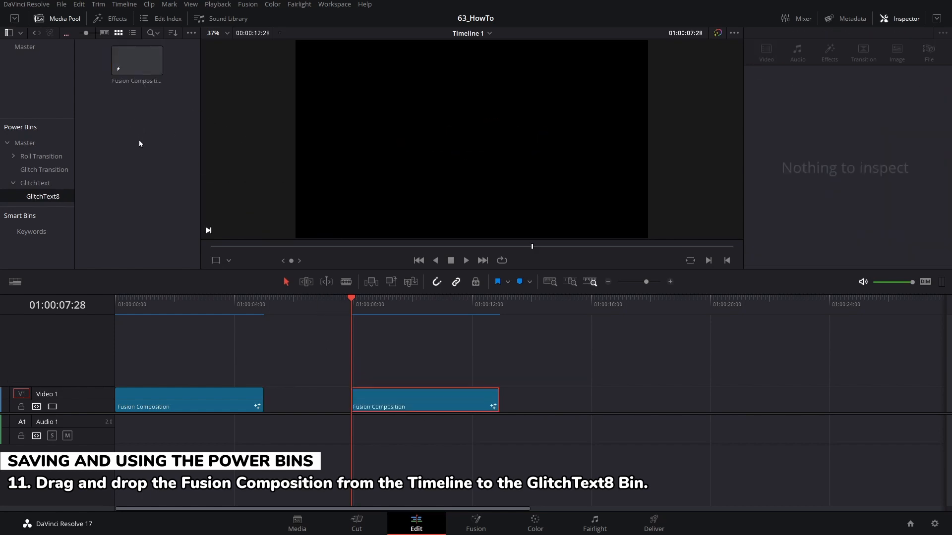
- Place the saved Fusion Composition from the GlitchText8 bin on Video 1 at 01:00:15:11 and play it from its start
click(132, 63)
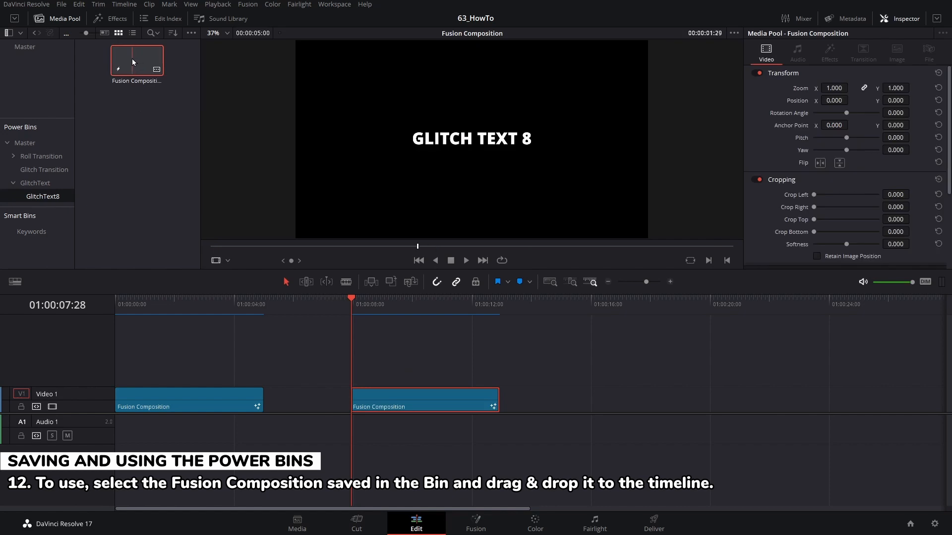
drag(133, 62, 573, 404)
click(623, 301)
drag(624, 298, 576, 304)
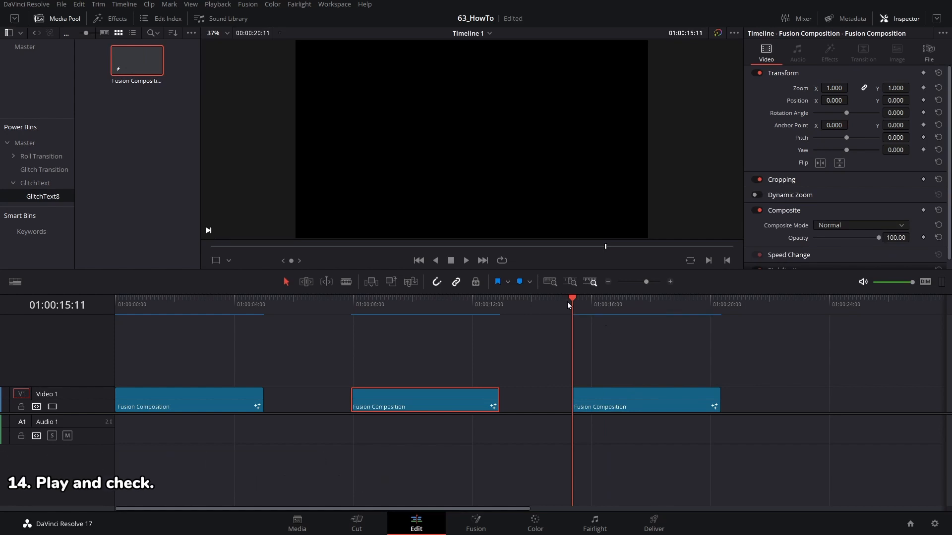
click(466, 260)
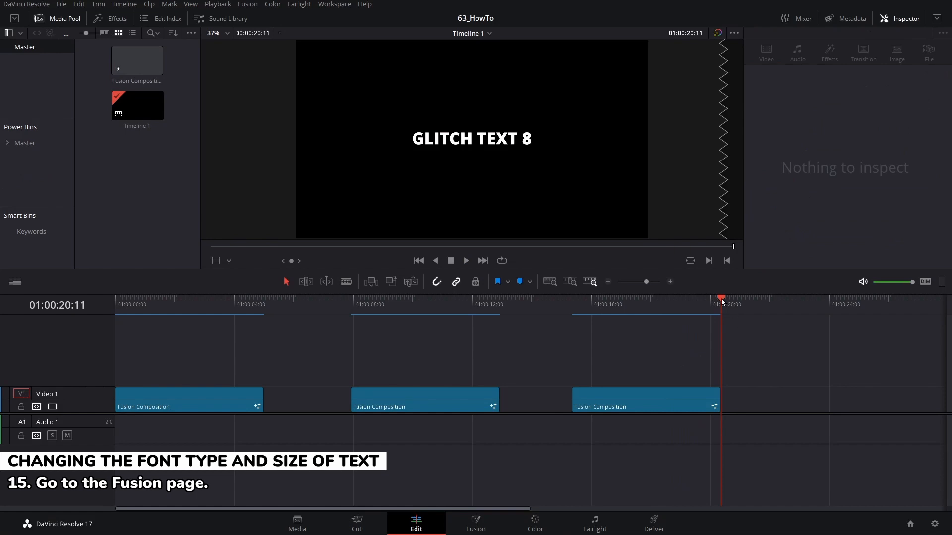
- Put the playhead back at 01:00:15:11 and open the third Fusion Composition on the Fusion page
drag(721, 299, 574, 298)
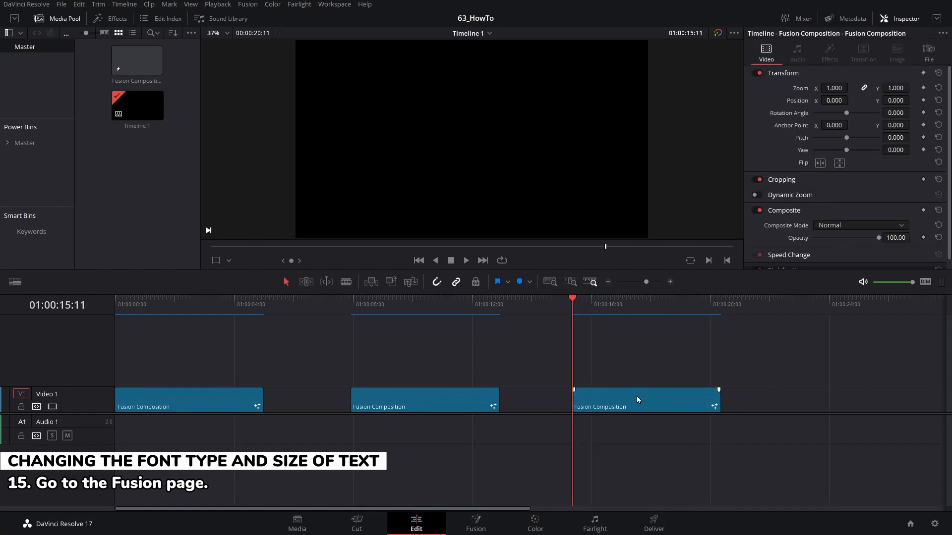
click(476, 527)
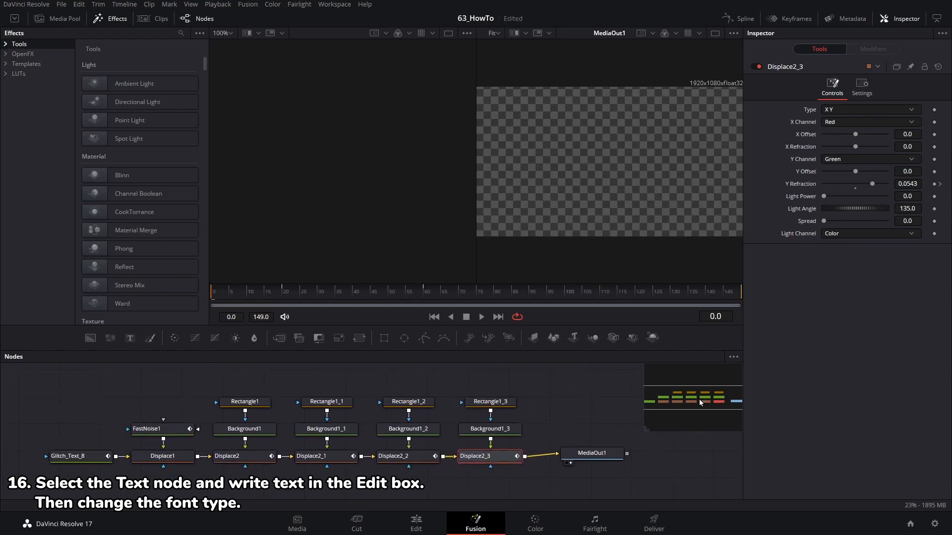
drag(699, 399, 697, 399)
- Replace the text of the Glitch_Text_8 node with "EK PHOTO LAB"
click(89, 455)
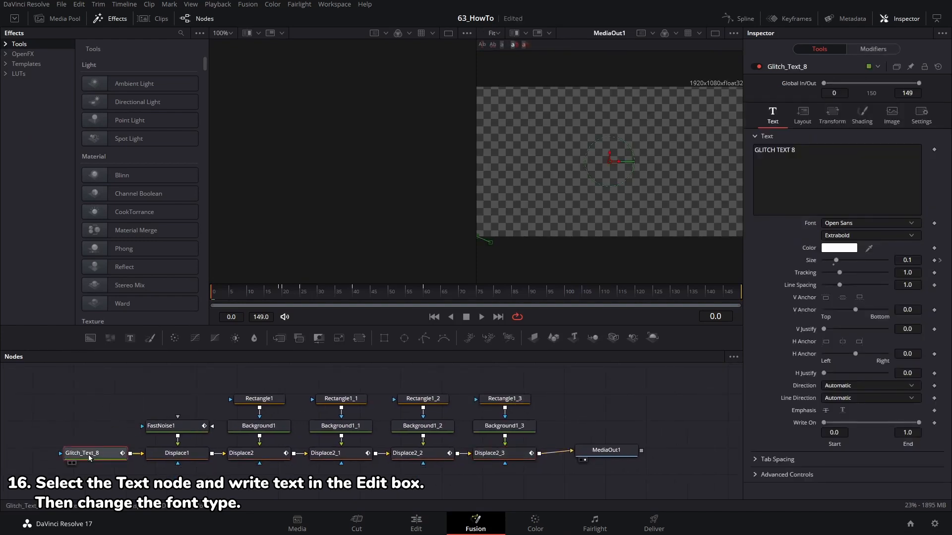
click(804, 149)
key(ctrl+a)
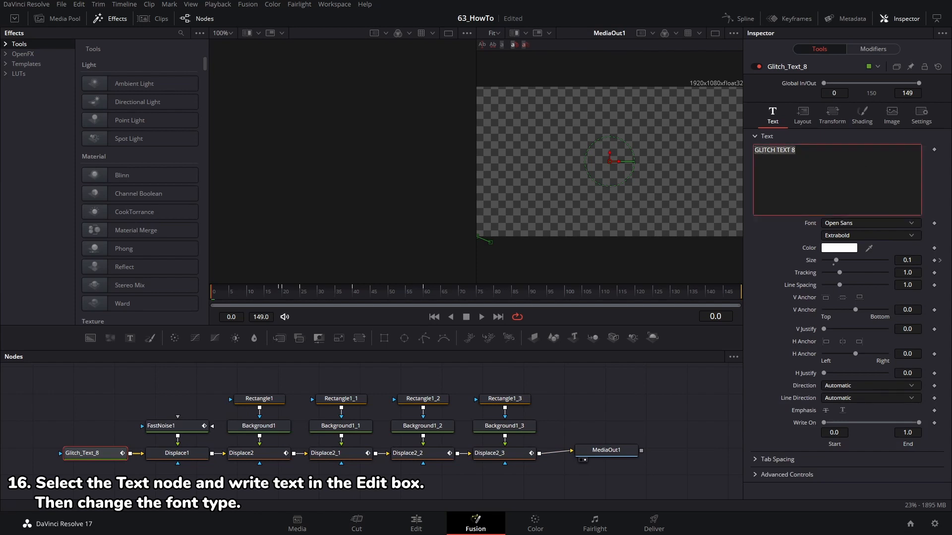
text(EK PHOTO LAB)
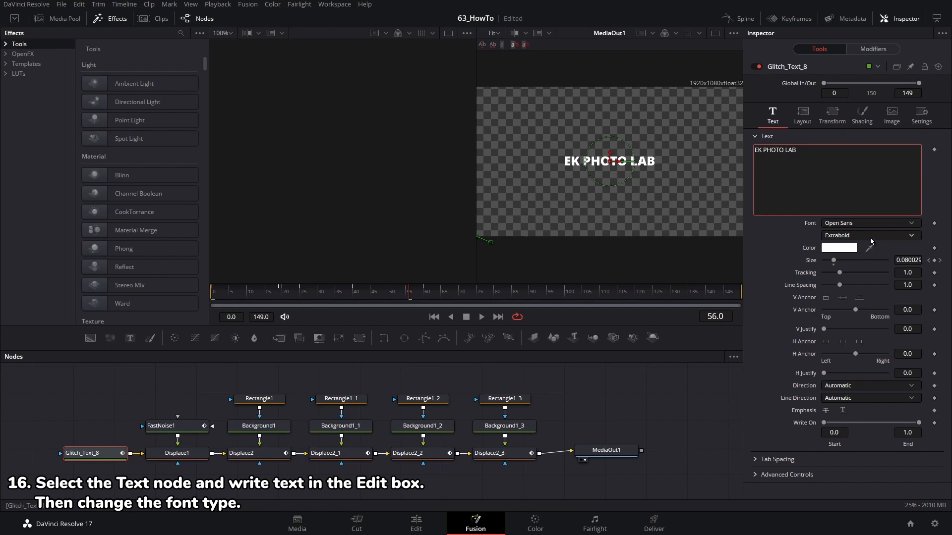
- Change the font of the Glitch_Text_8 node to Minercraftory
click(912, 224)
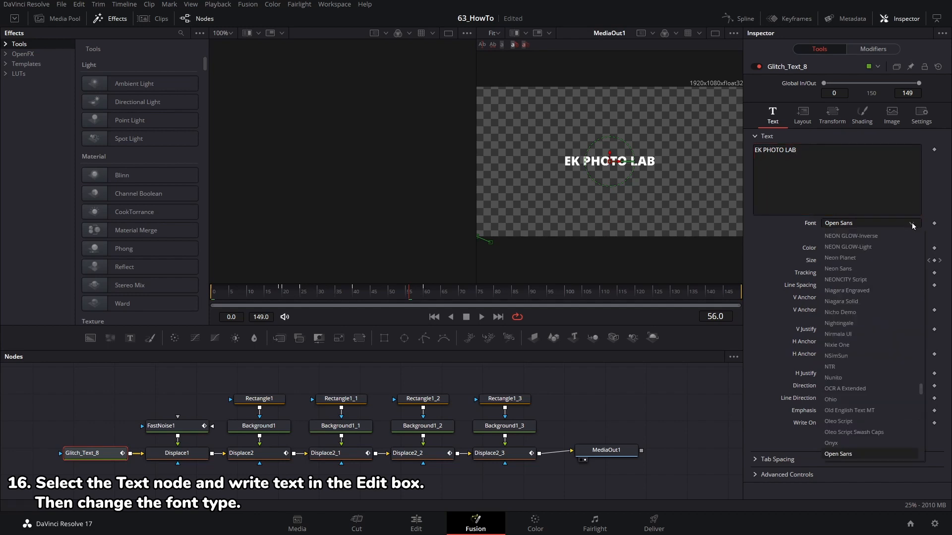
scroll(862, 263, up, 2)
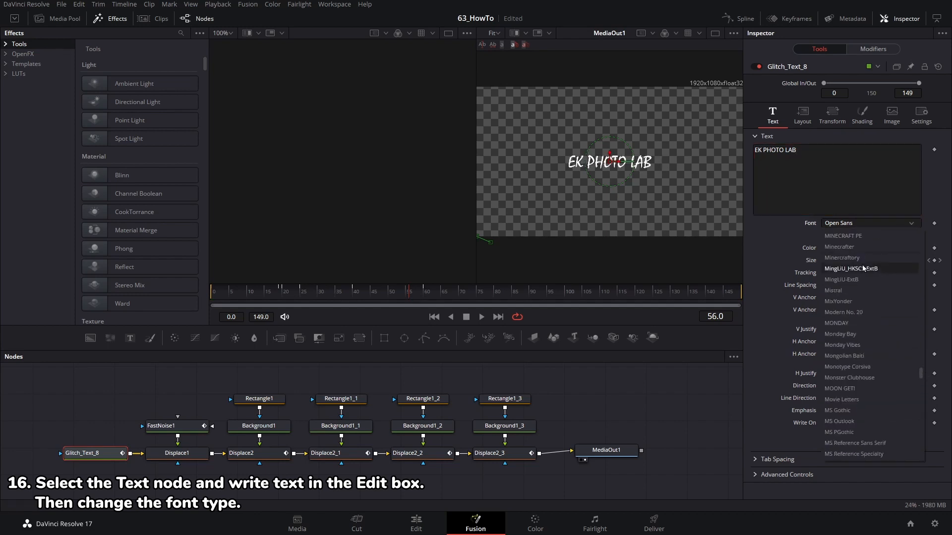
click(862, 260)
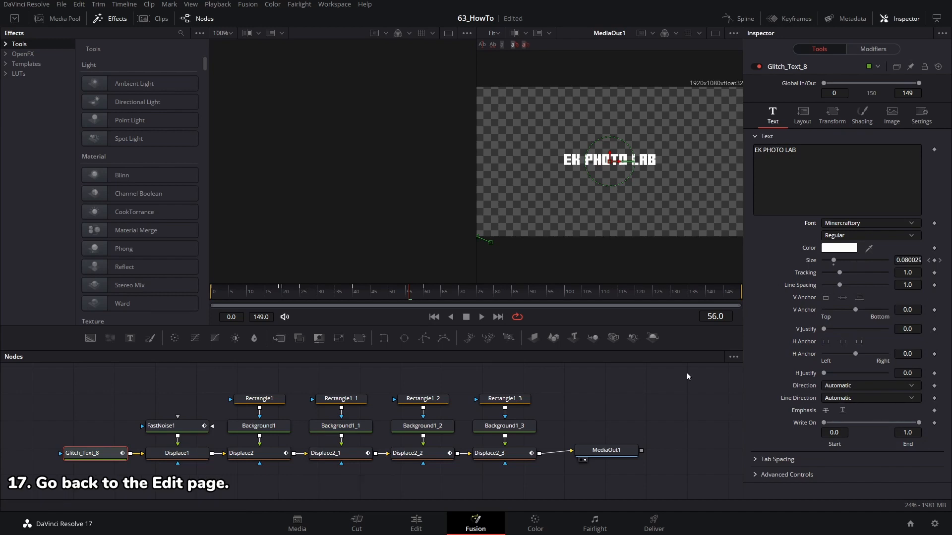
- On the Edit page, set the third Fusion Composition's Zoom X and Y to 1.590 and play it from 01:00:15:11
click(417, 522)
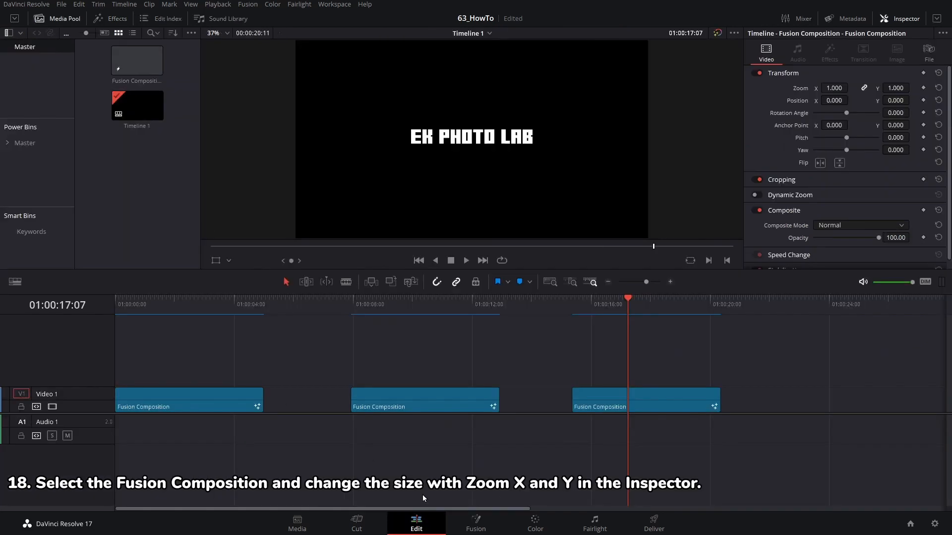
click(653, 397)
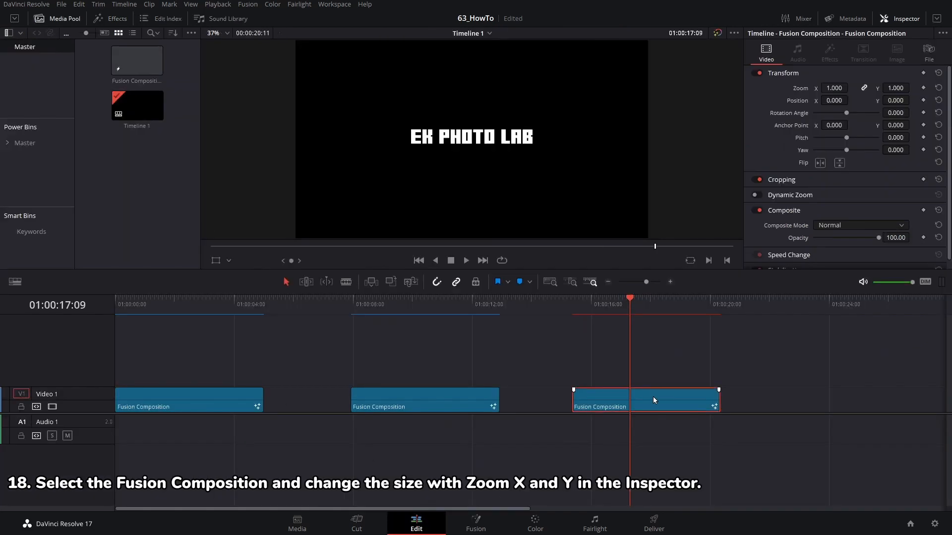
drag(846, 120, 887, 119)
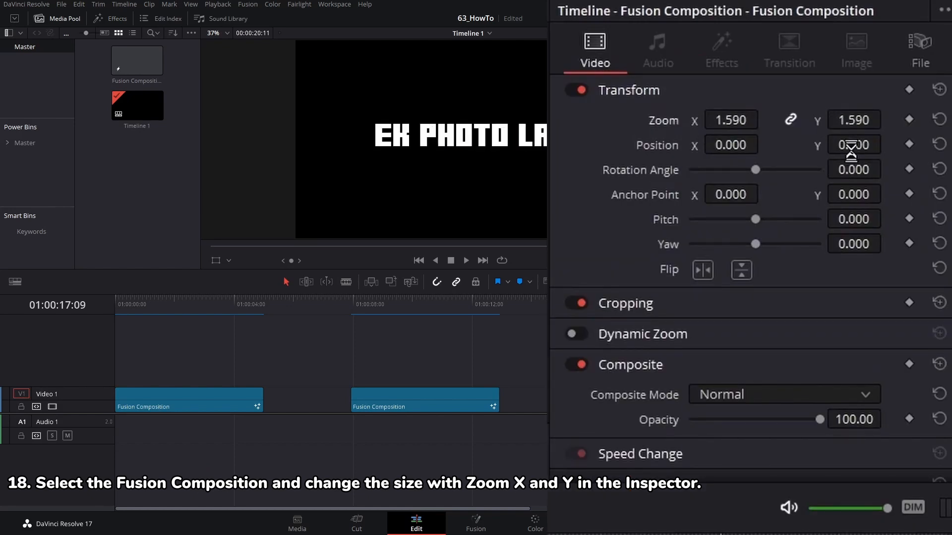
drag(630, 298, 580, 317)
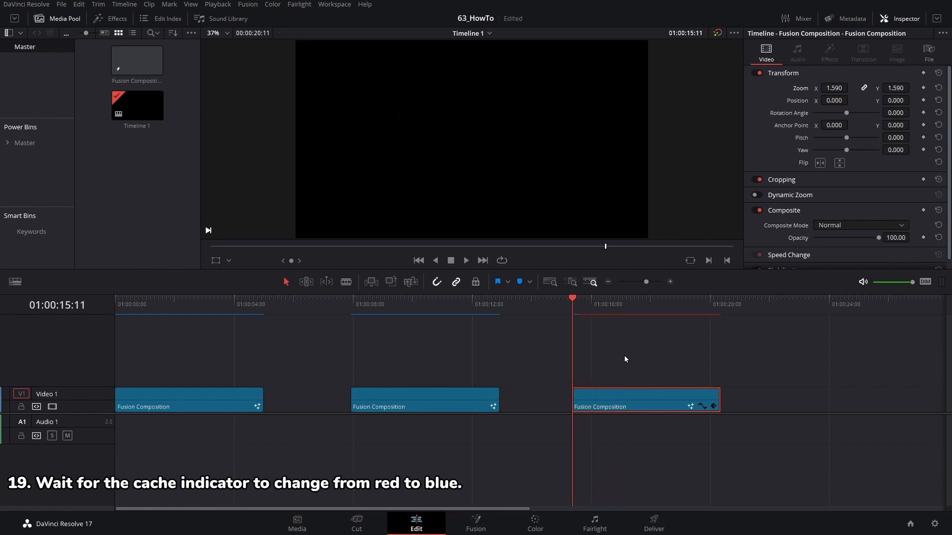
click(465, 261)
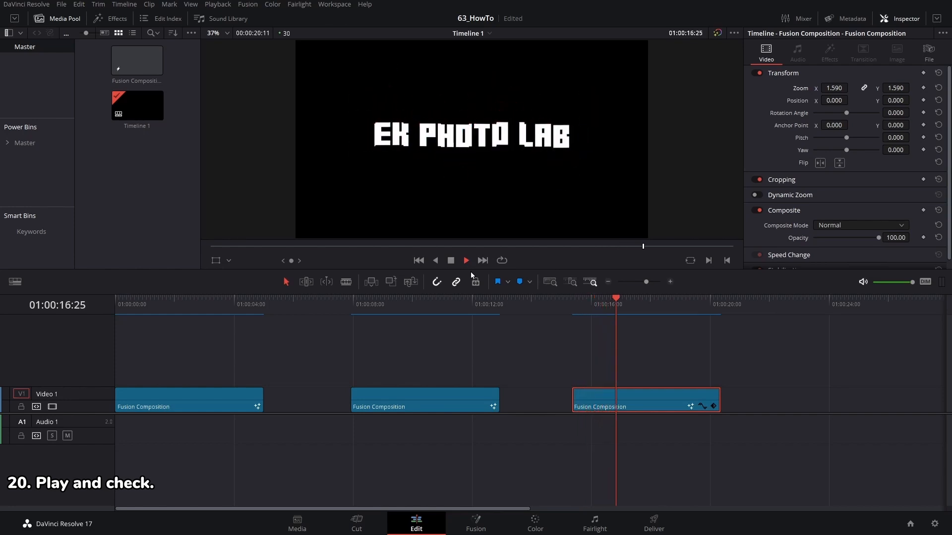